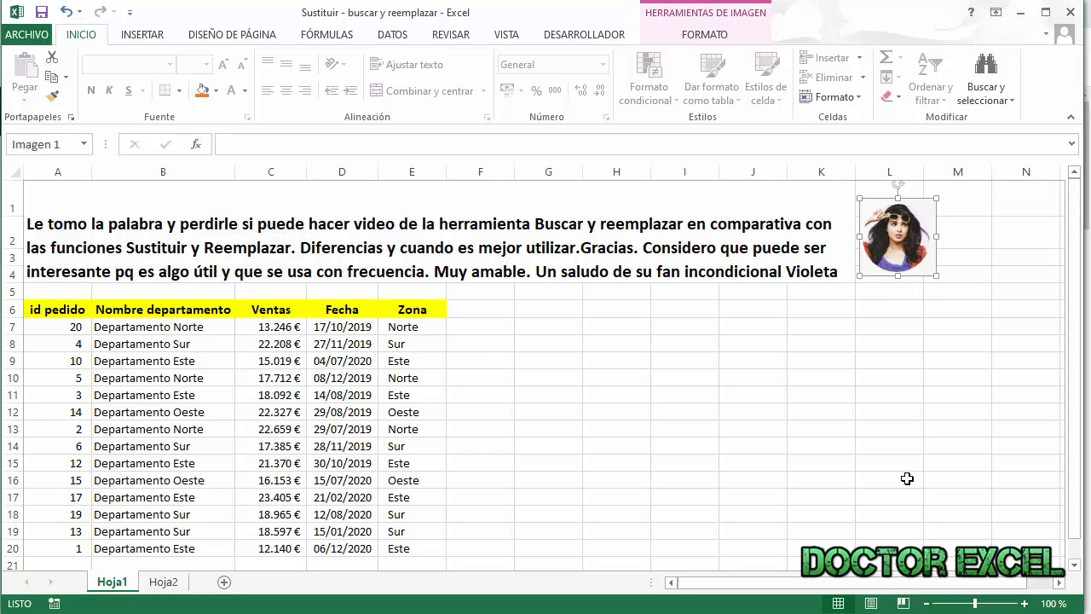
Step: Search the sheet for the sales value 17385 with the Find tool
left_click(907, 478)
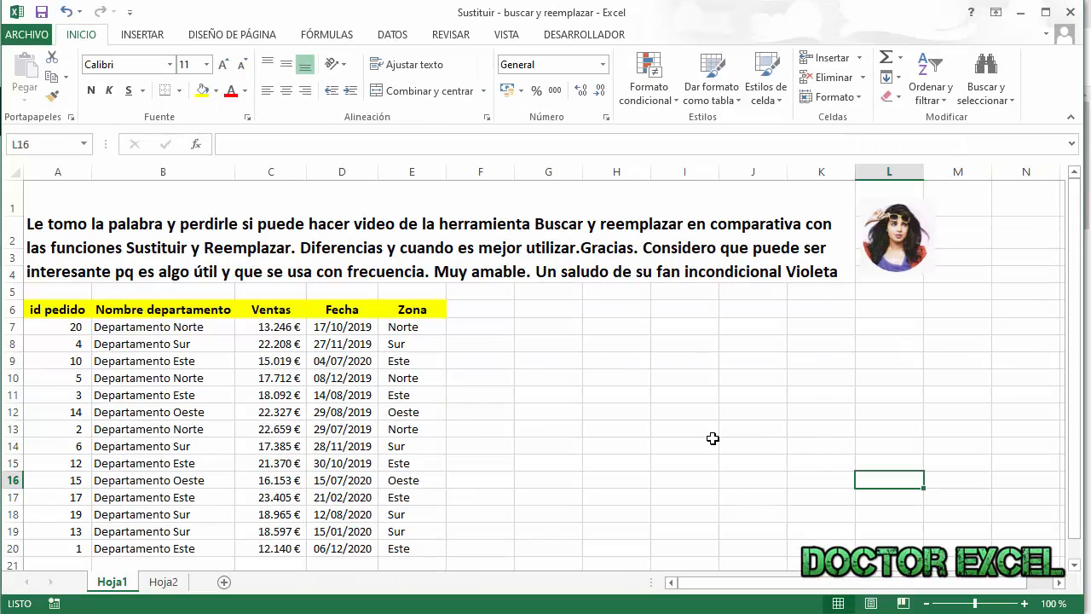
key("ctrl+b")
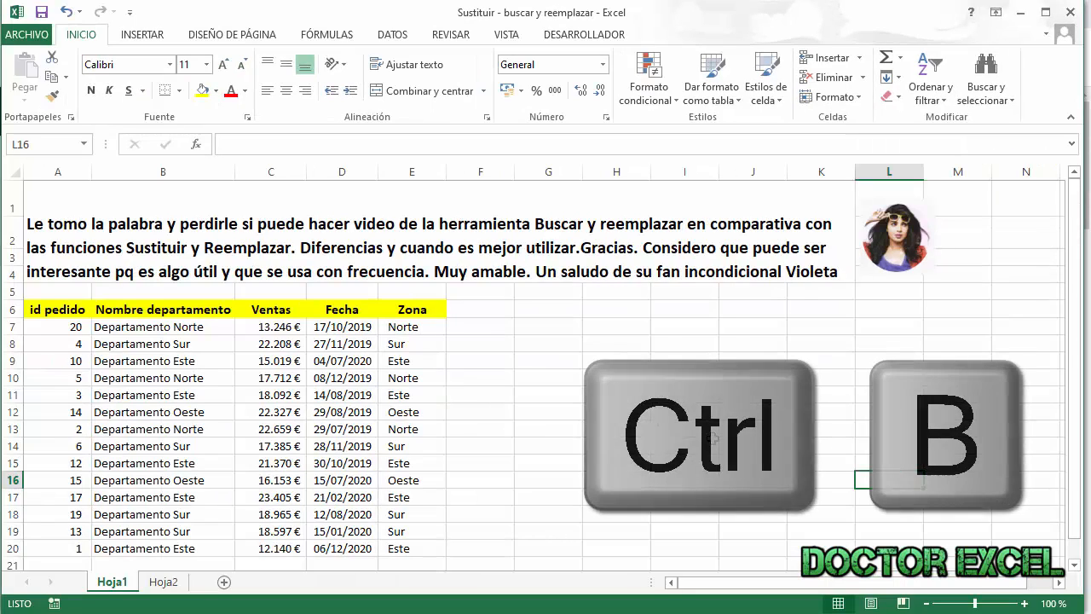
key("ctrl+b")
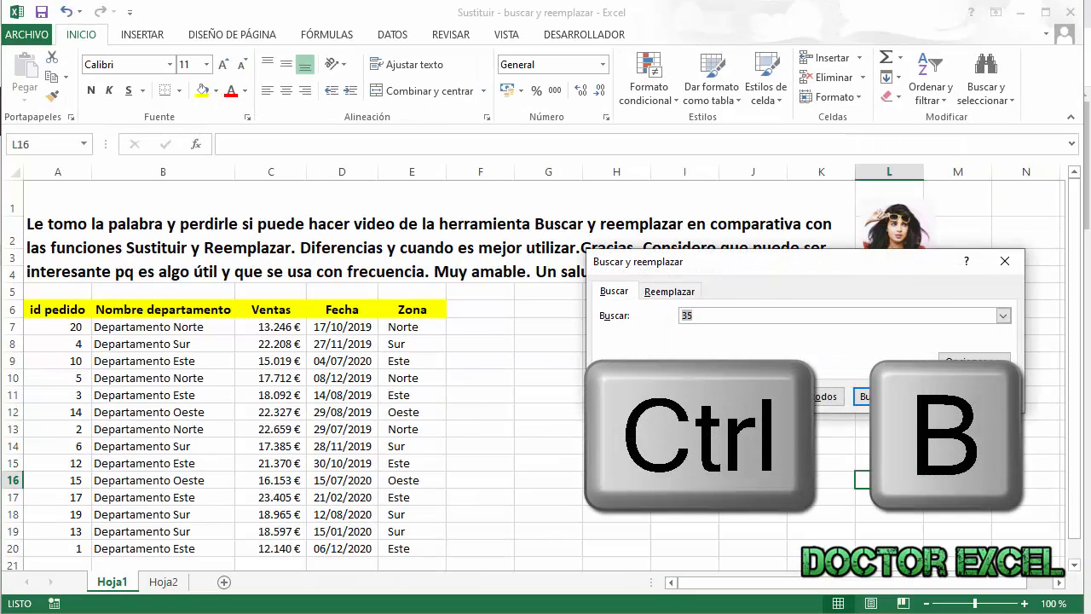
left_click_drag(772, 264, 741, 246)
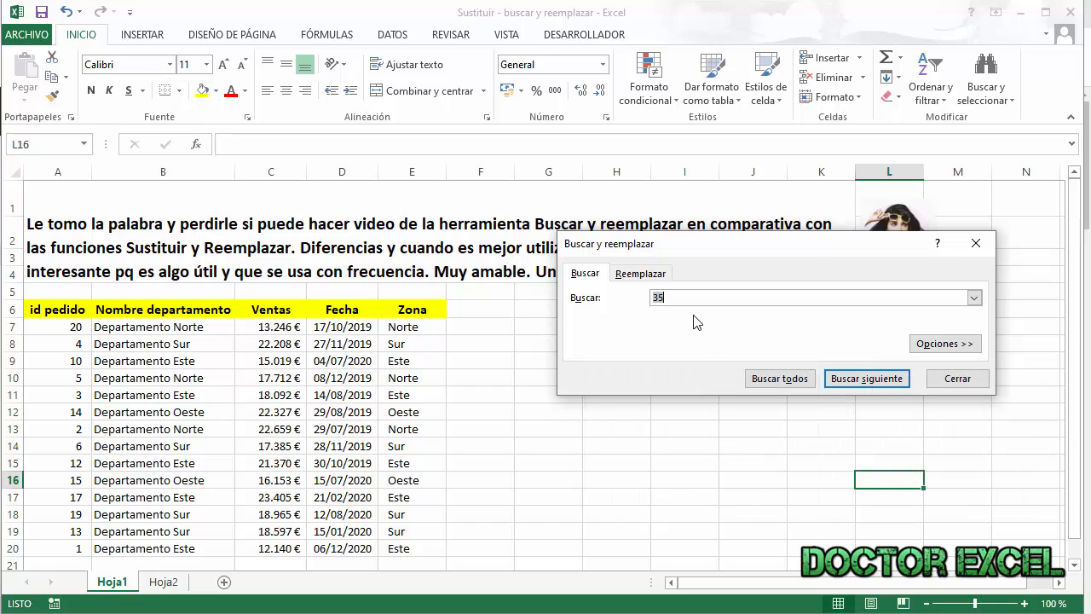
key("BackSpace")
key("BackSpace")
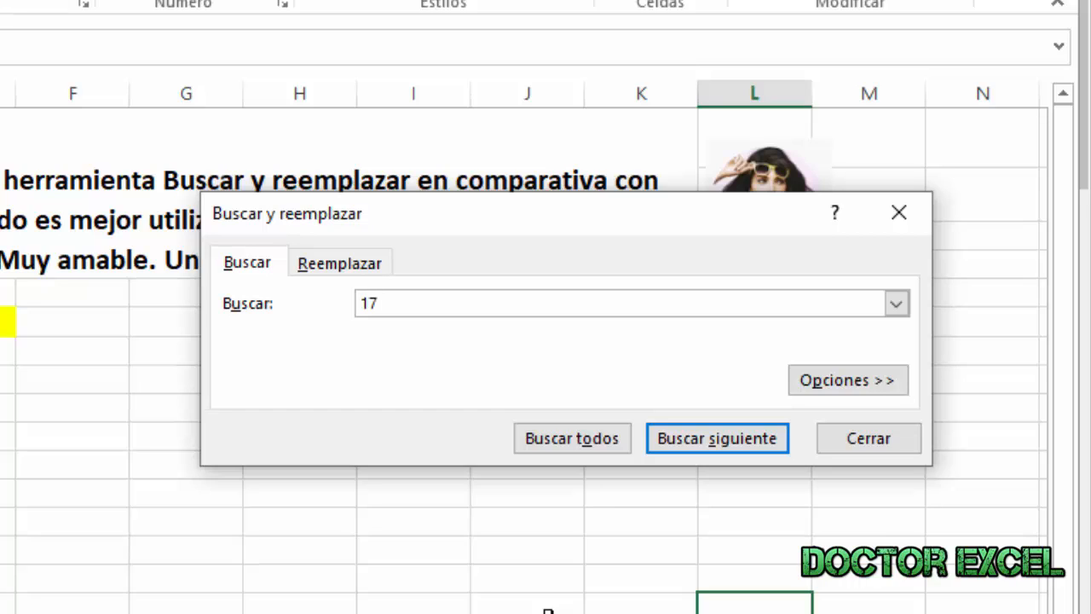
type("85")
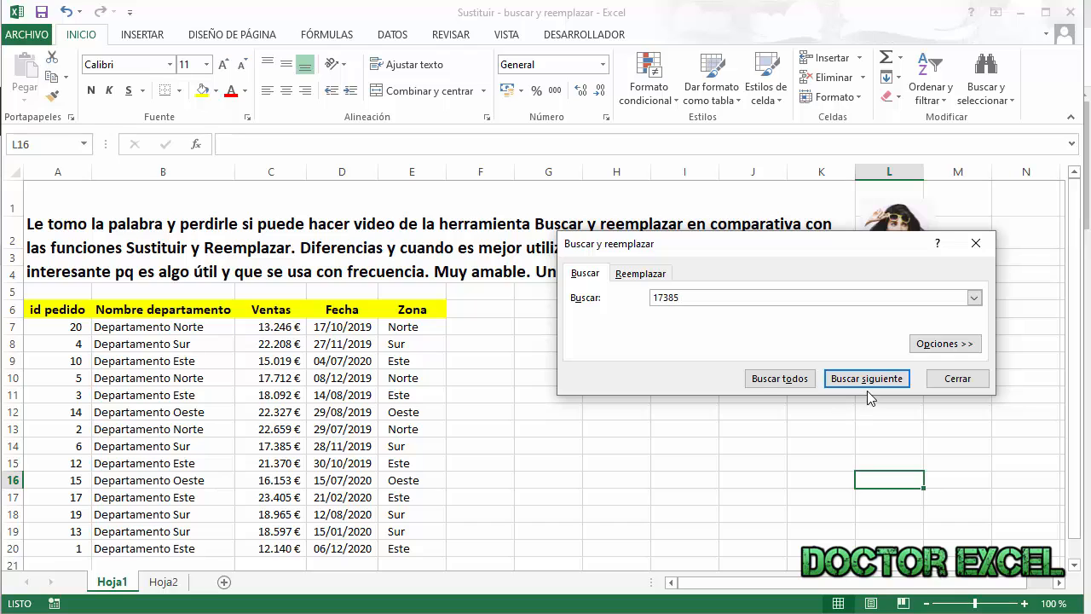
left_click(867, 379)
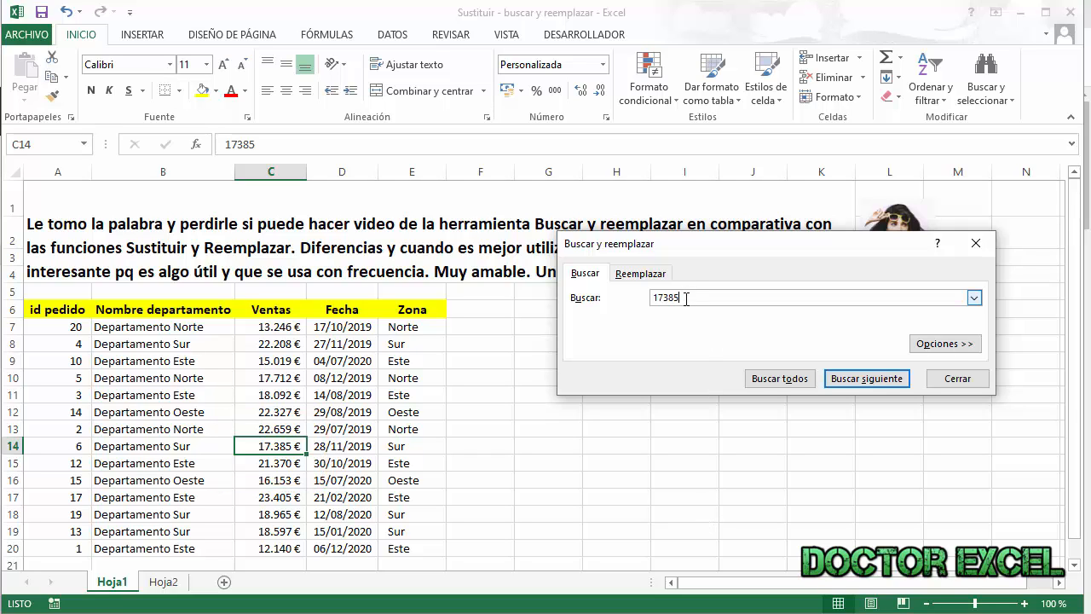
Step: Search for Norte and step through its successive occurrences in the table
left_click_drag(688, 297, 628, 298)
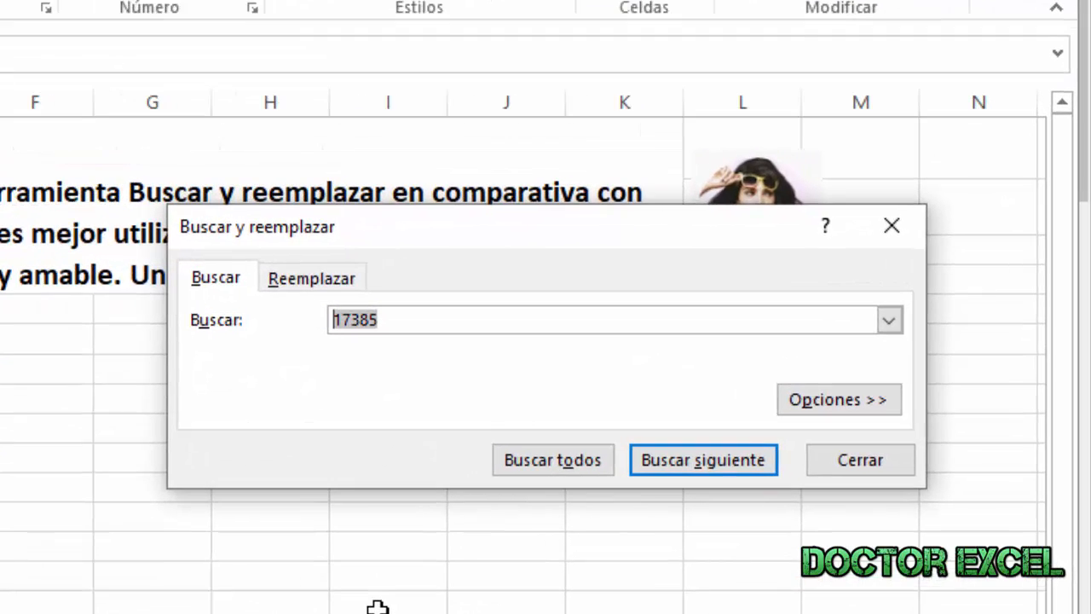
type("Norte")
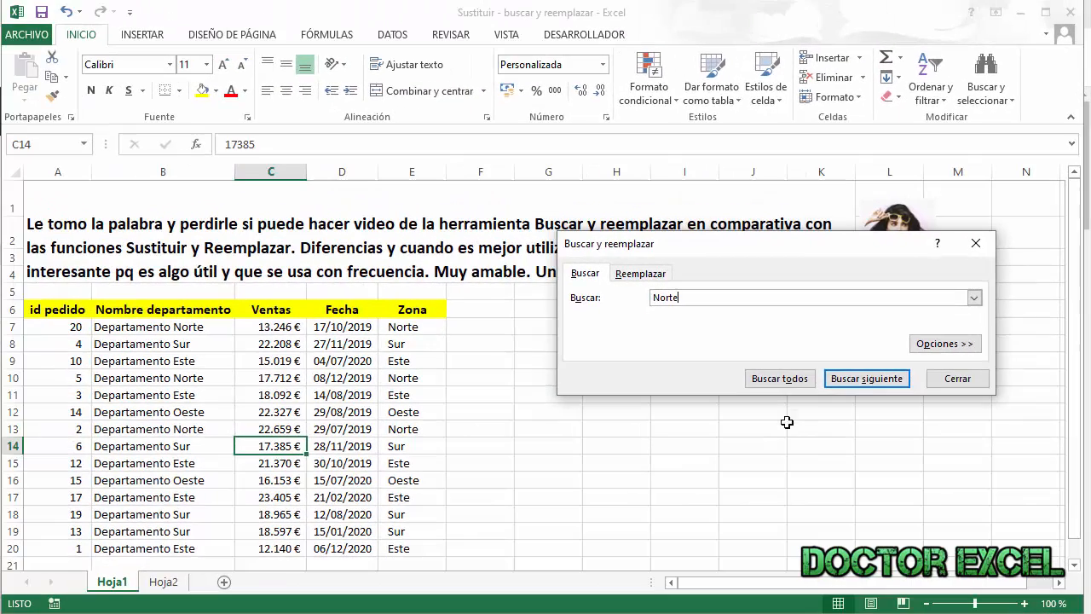
left_click(863, 382)
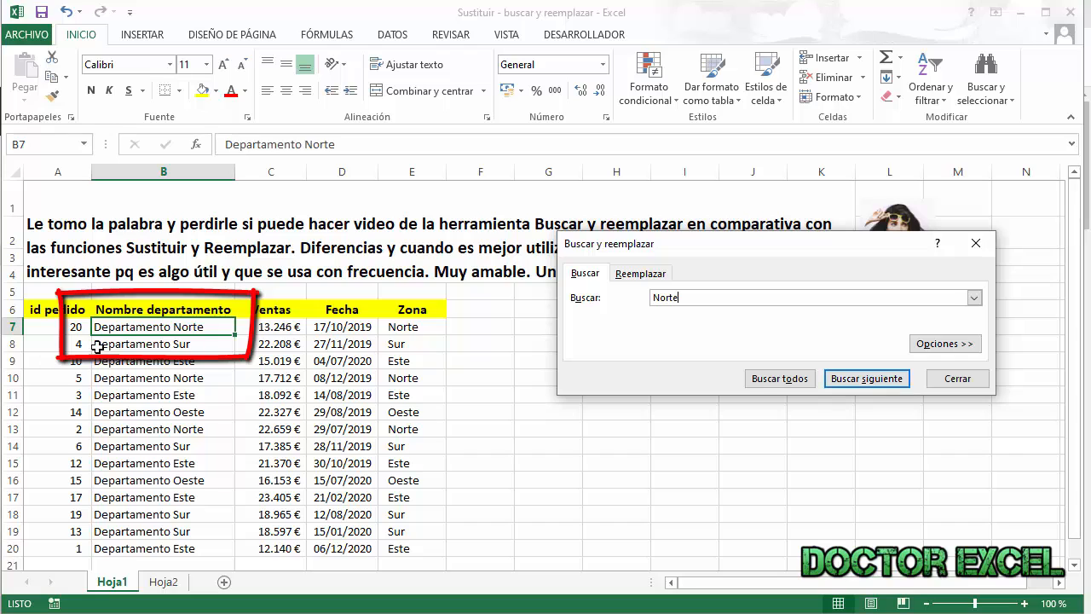
left_click(874, 382)
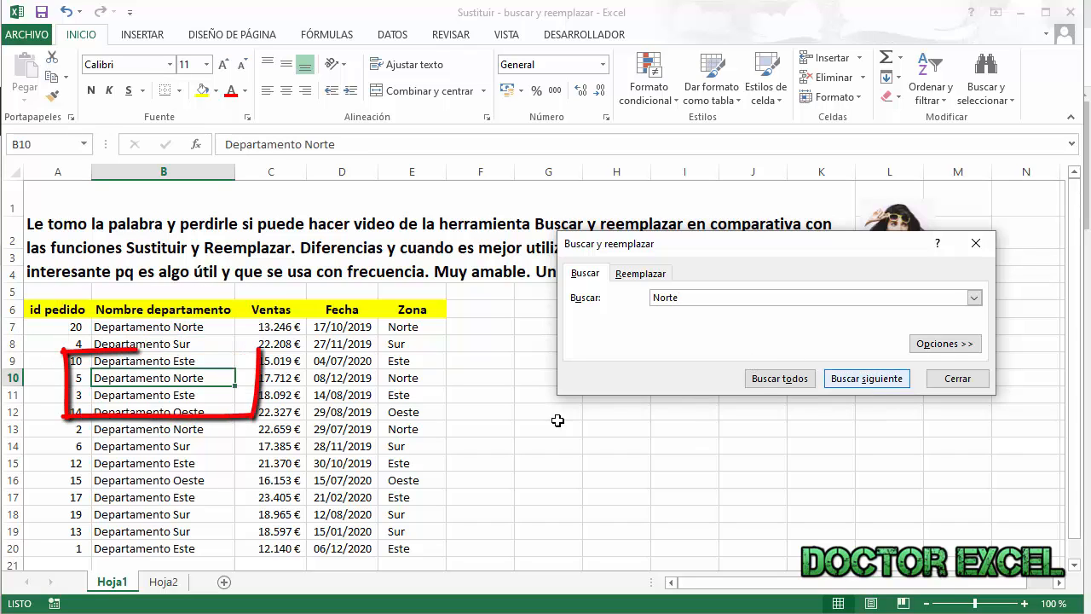
left_click(873, 385)
left_click(873, 386)
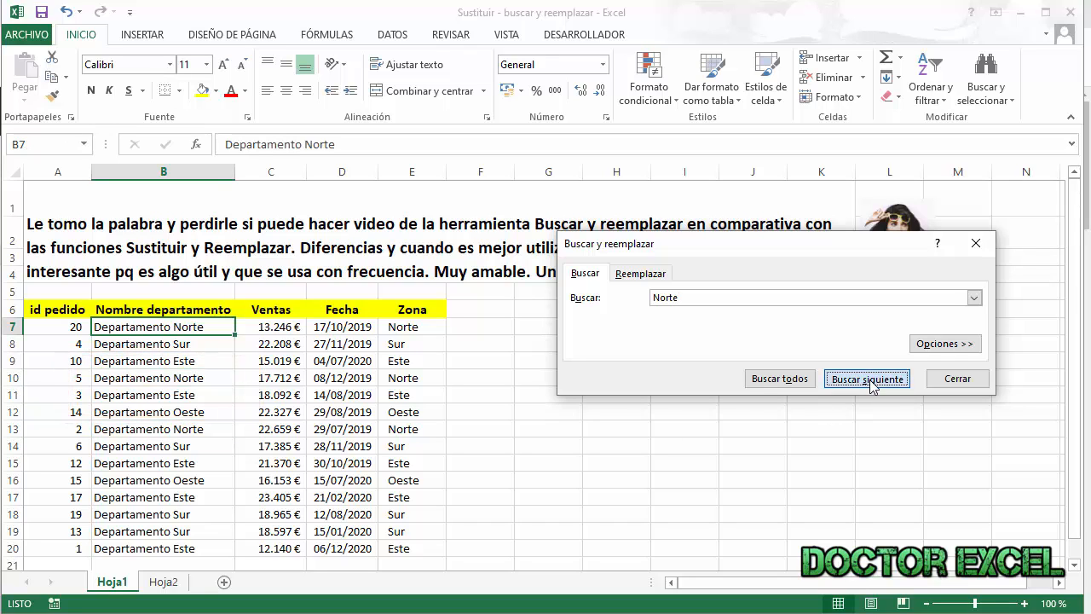
left_click(873, 385)
left_click(873, 385)
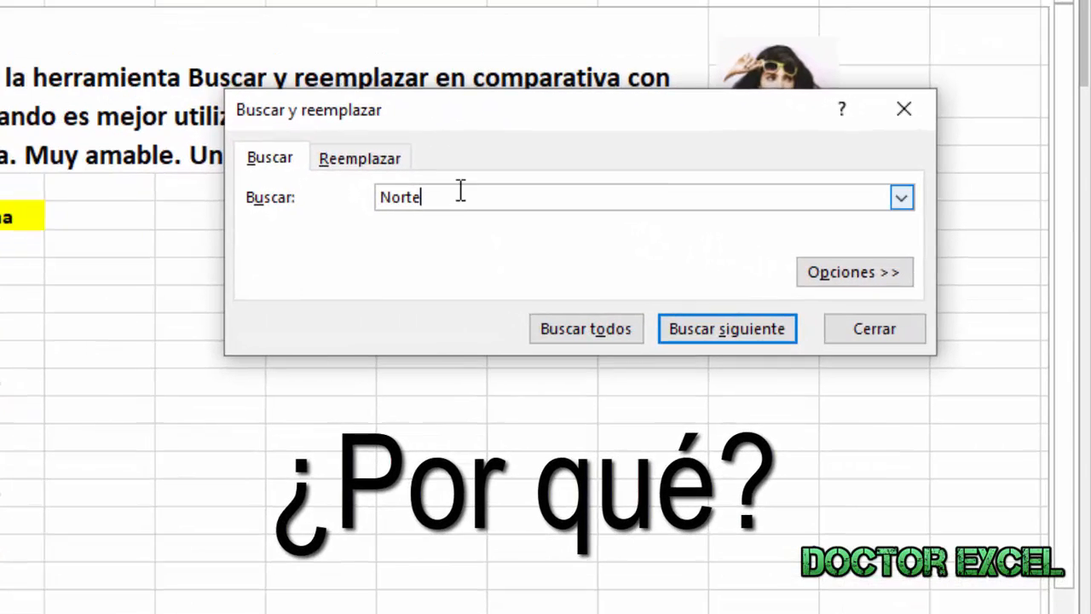
Step: Search for the date 28/11/2019 in the table
left_click_drag(701, 295, 593, 292)
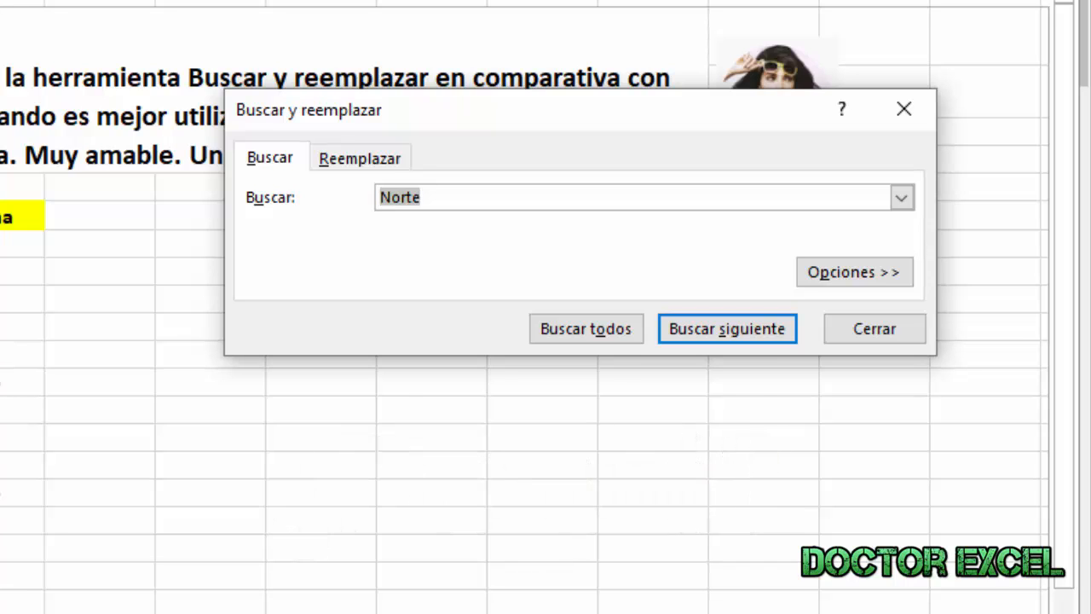
type("28/11/")
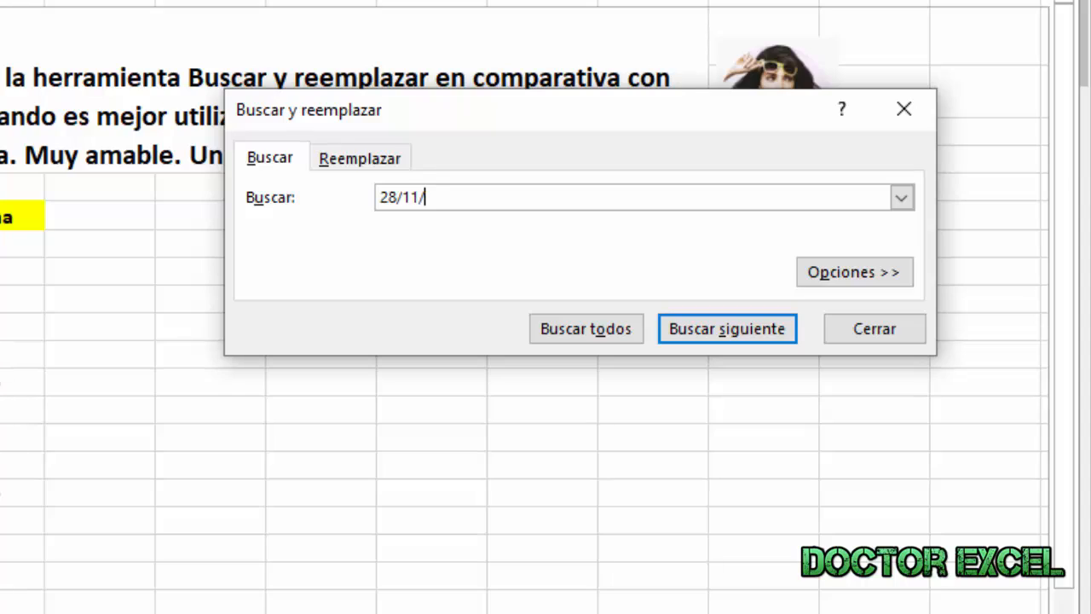
type("2019")
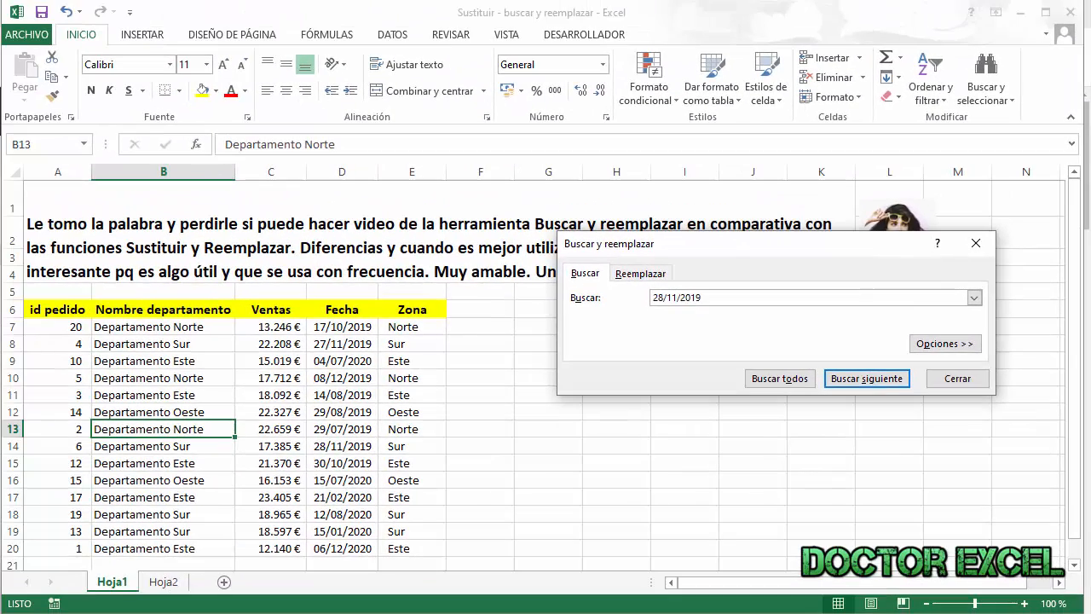
left_click(873, 381)
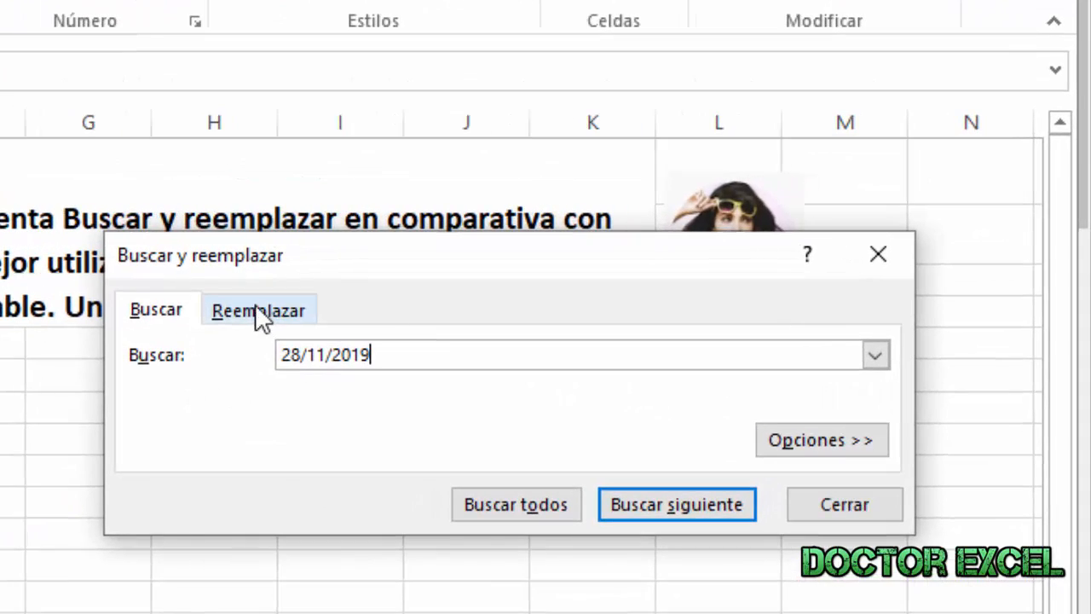
Step: Replace the found date 28/11/2019 in cell D14 with 28/11/2020
left_click(383, 303)
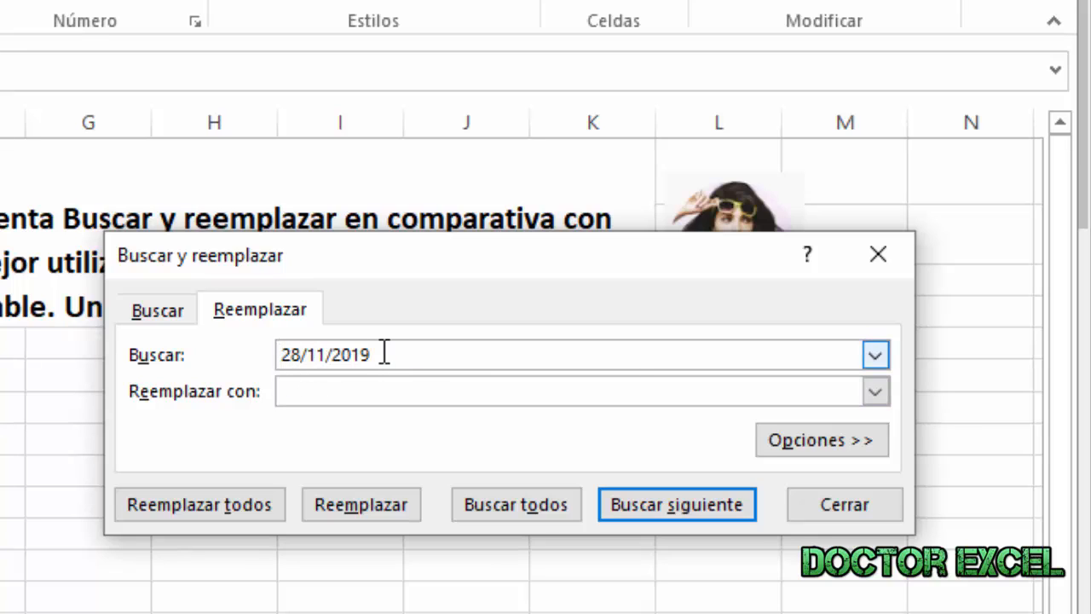
type("28/11/20")
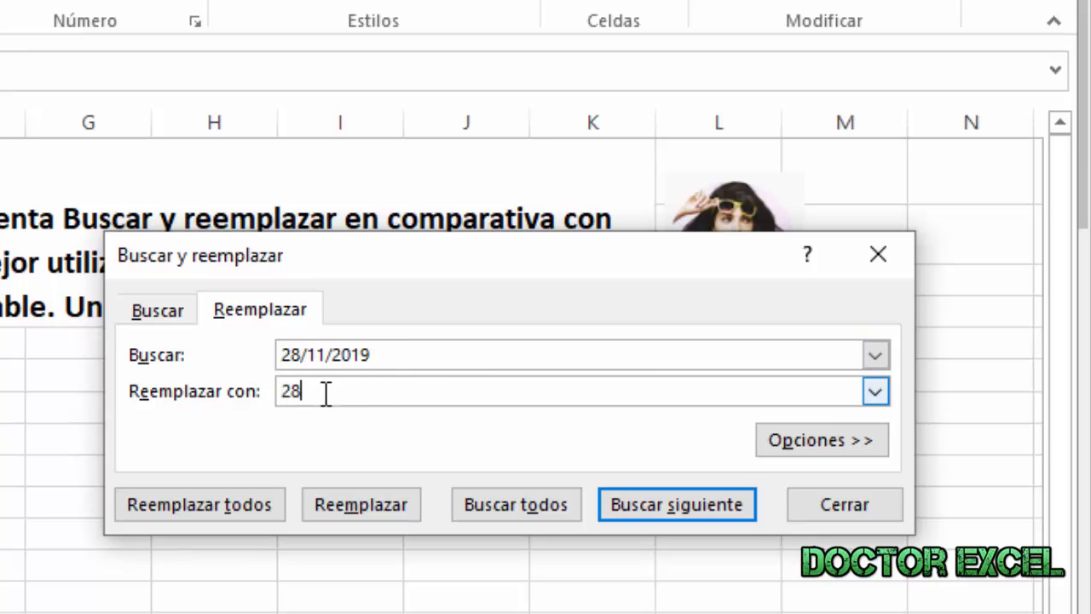
type("20")
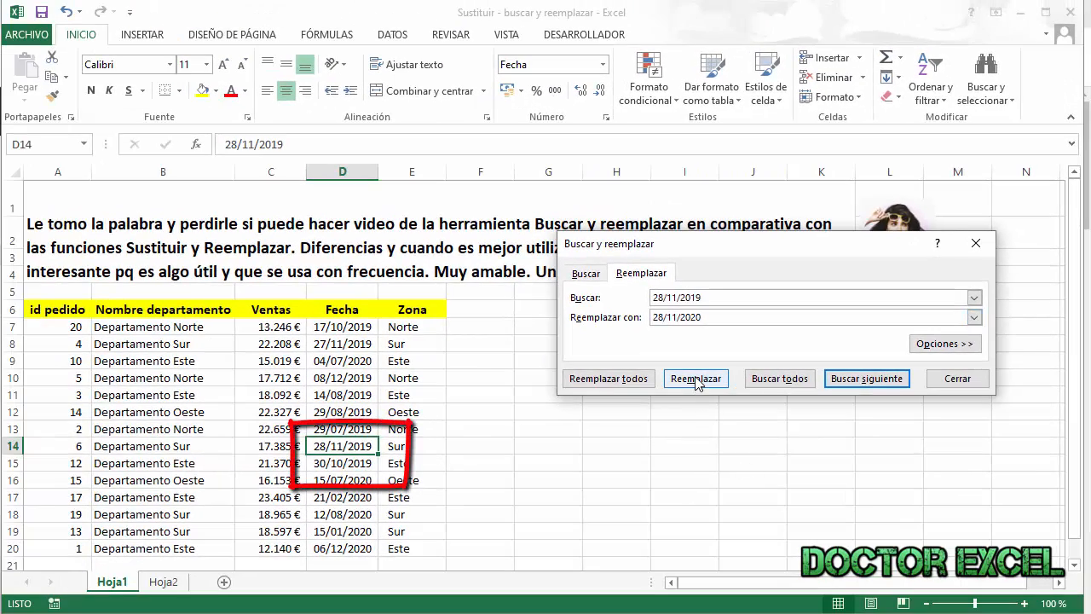
left_click(695, 379)
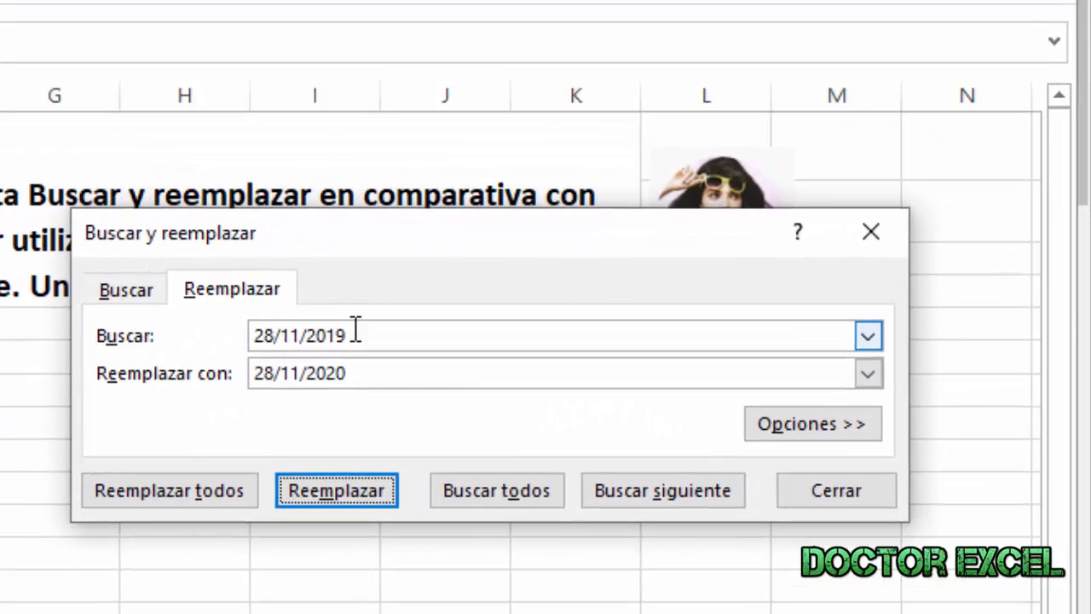
Step: Replace Este with Oeste one occurrence at a time, in the department and zone cells of row 15
left_click_drag(705, 294, 651, 293)
left_click_drag(250, 326, 123, 333)
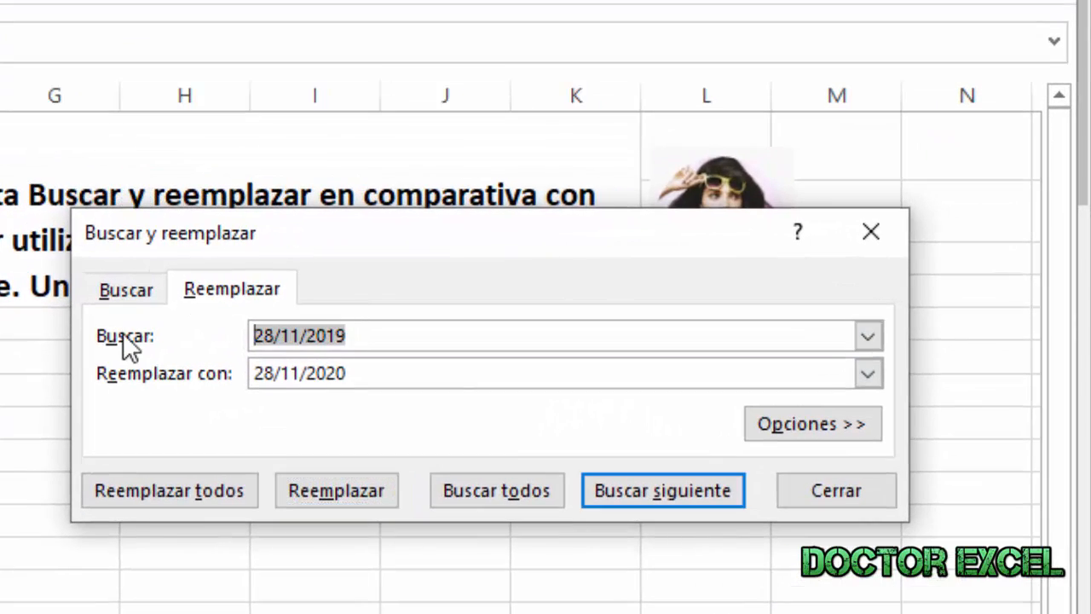
type("Este")
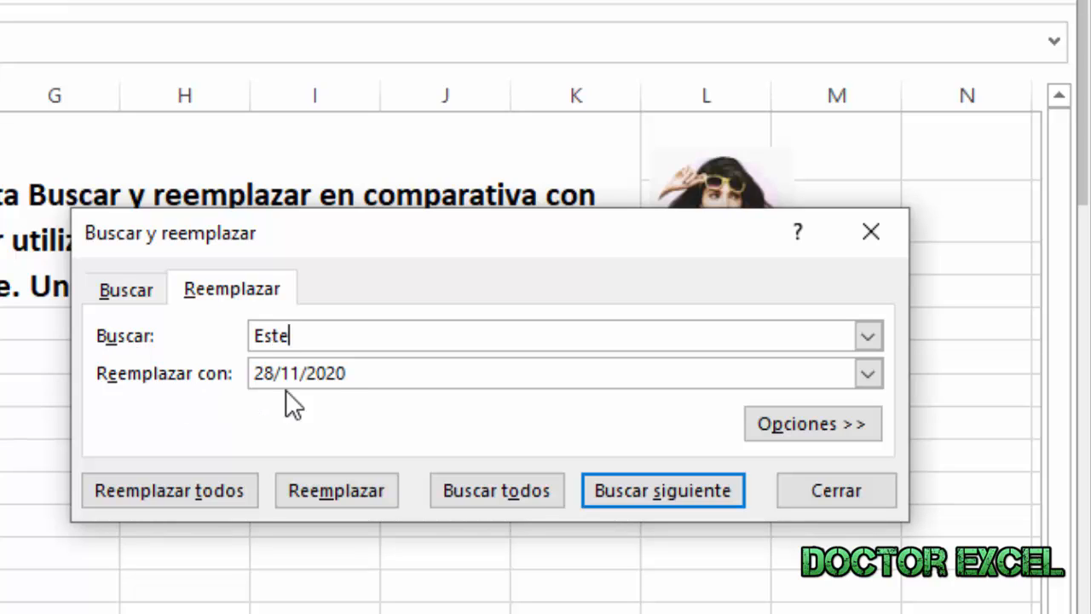
left_click_drag(368, 372, 193, 382)
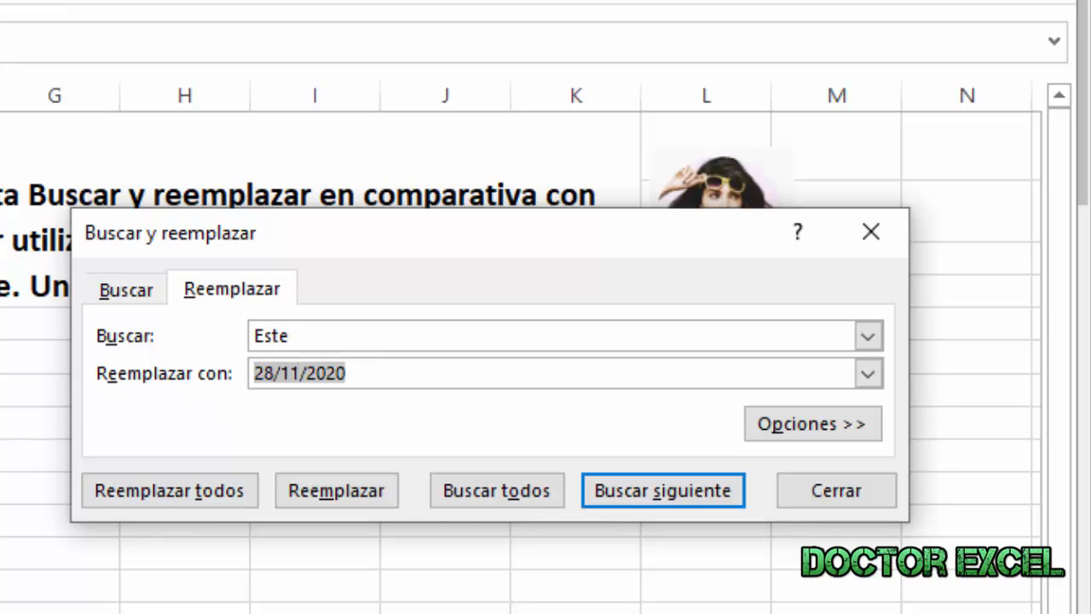
type("Oeste")
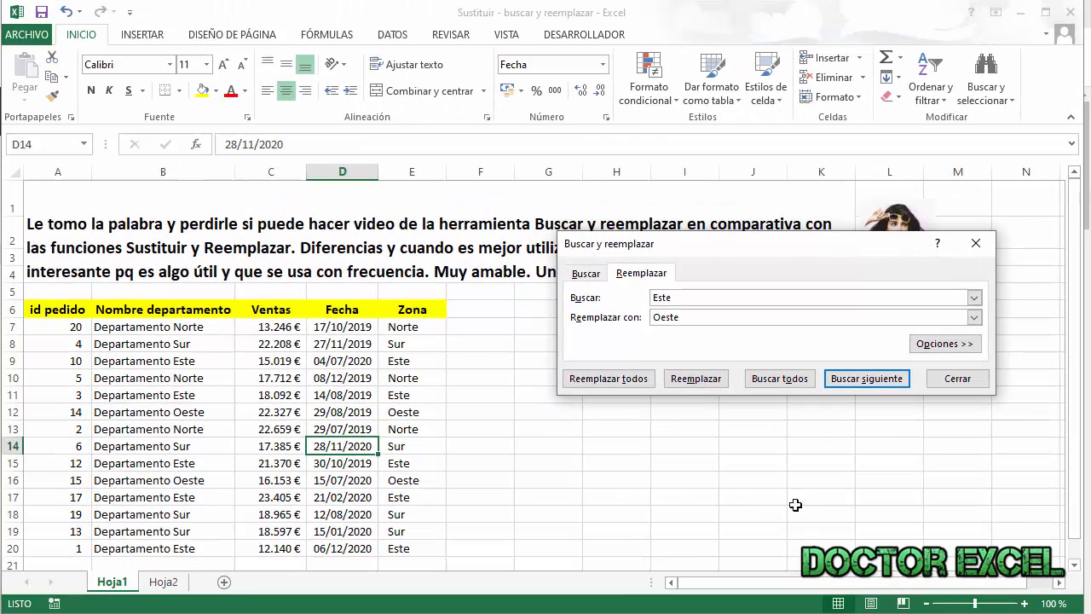
left_click(697, 379)
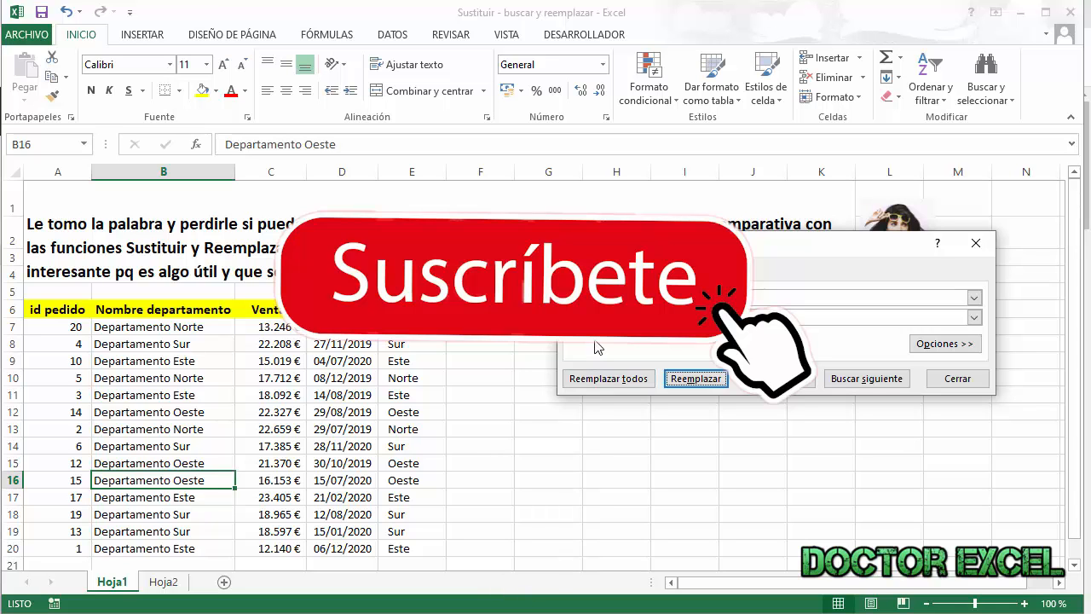
Step: Display the advanced options of the Find tool and close the dialog
left_click(586, 274)
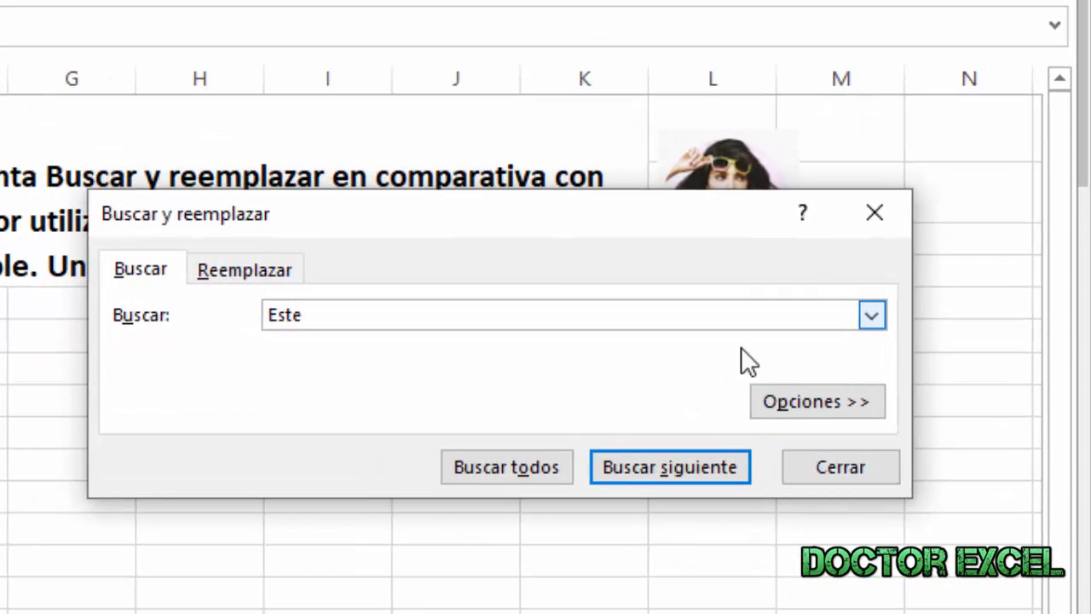
left_click(816, 404)
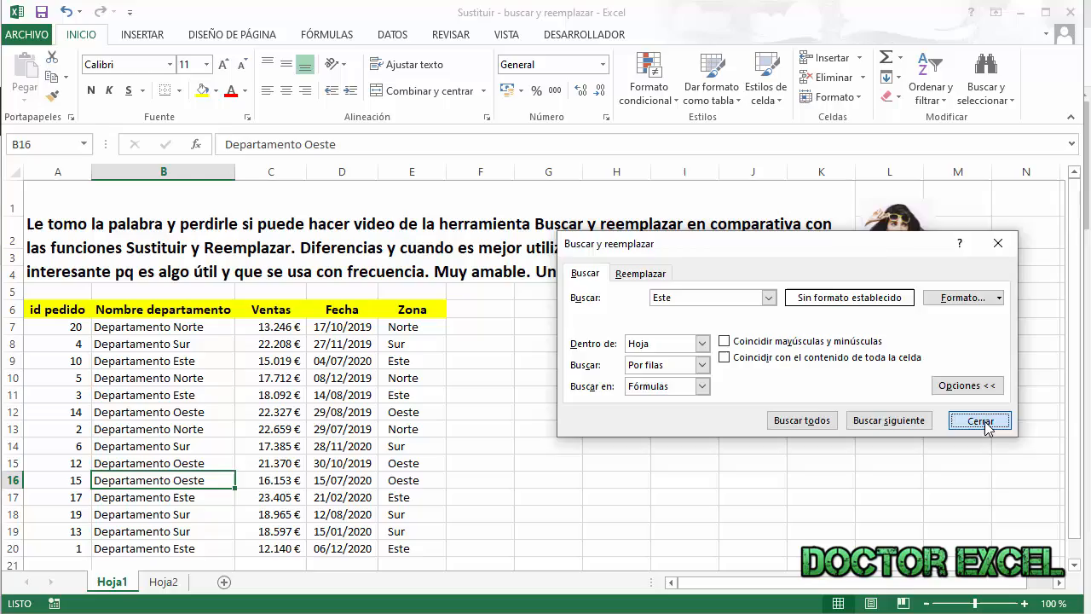
left_click(882, 546)
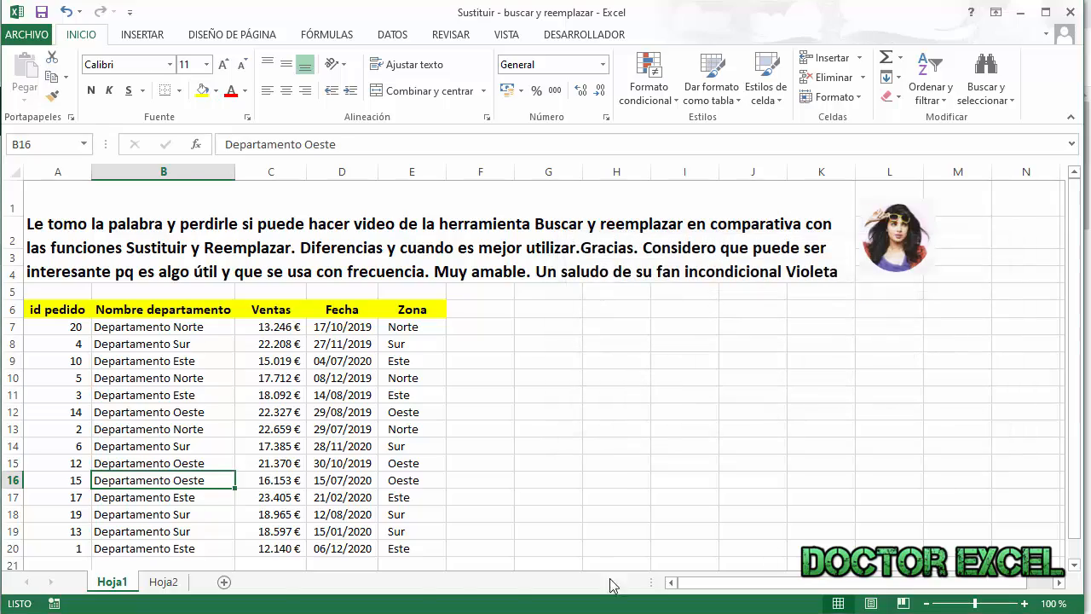
Step: Look at Hoja2, search Hoja1 for 35, and widen the search scope to the whole workbook (Libro)
left_click(162, 582)
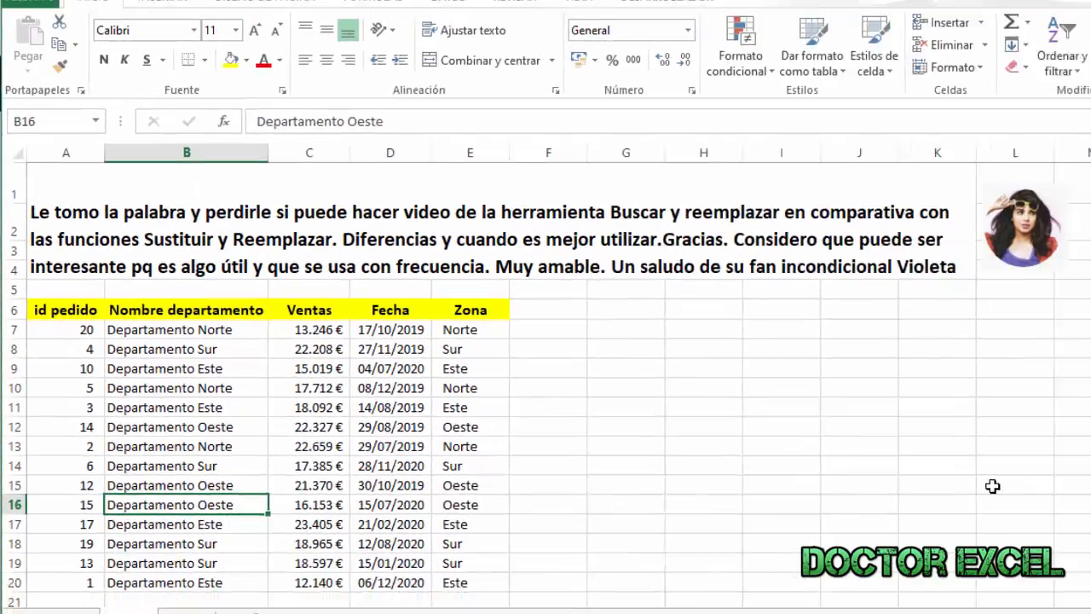
key("ctrl+b")
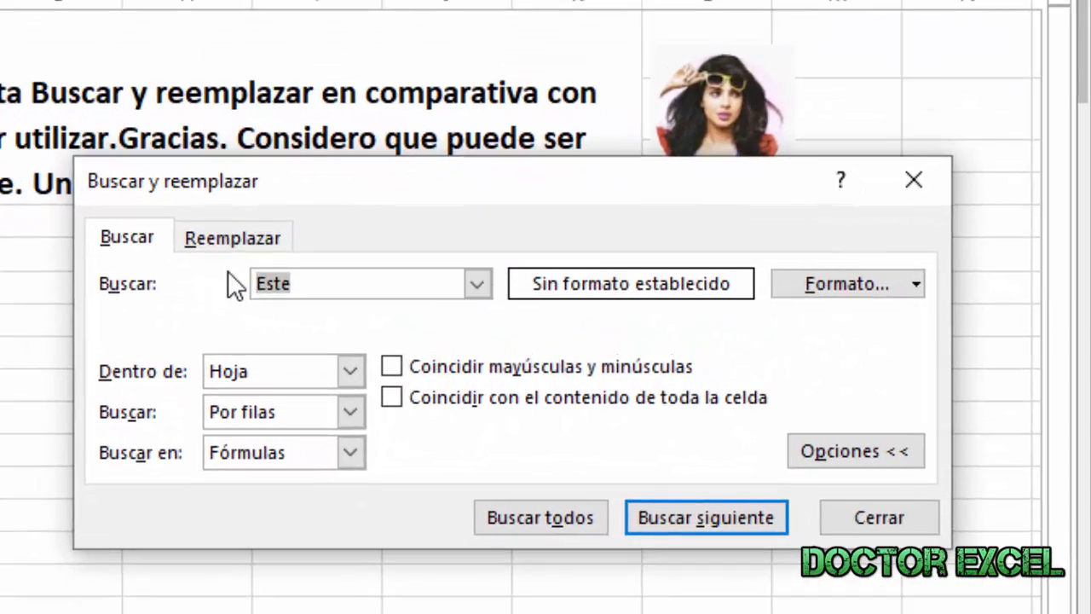
type("35")
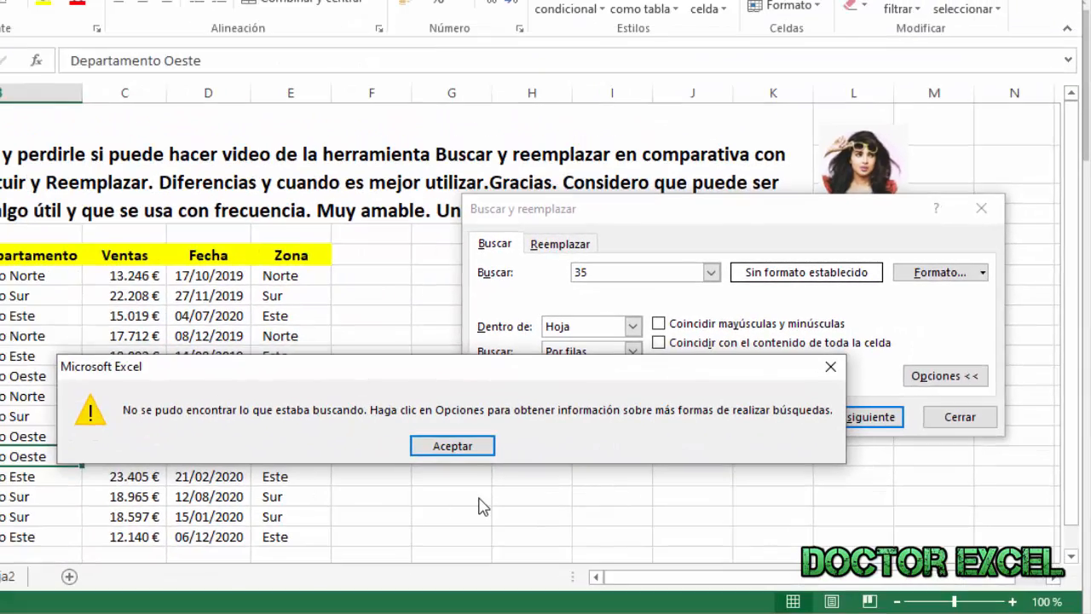
left_click(471, 450)
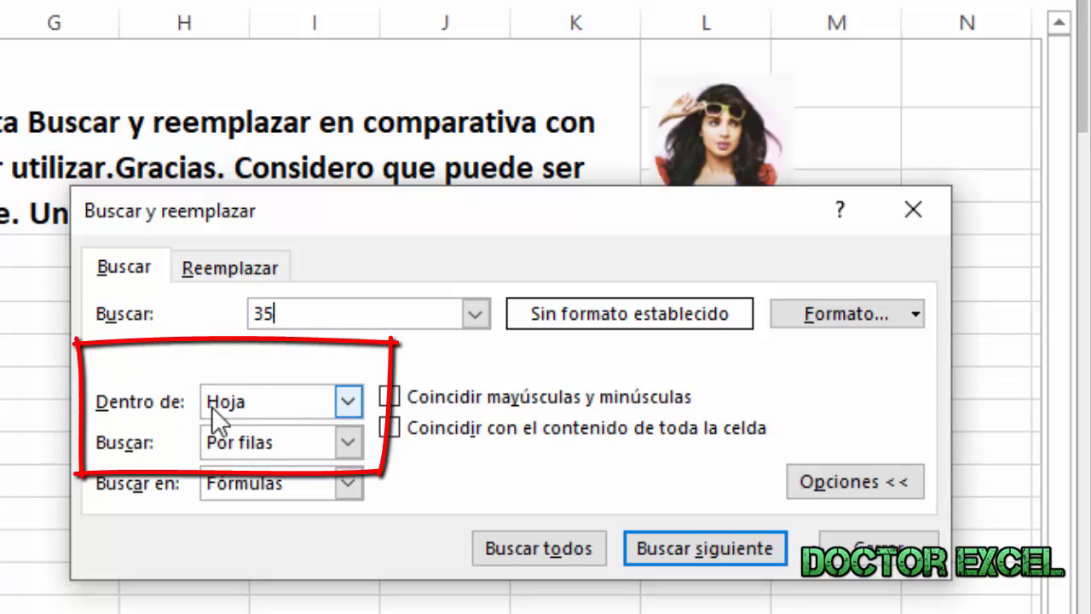
left_click(346, 400)
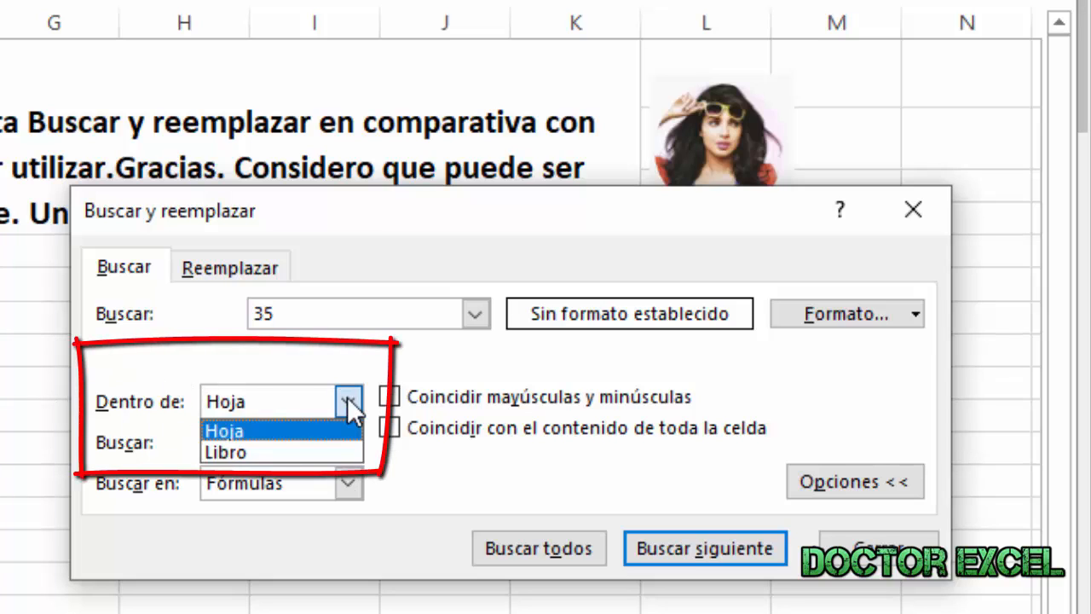
left_click(324, 451)
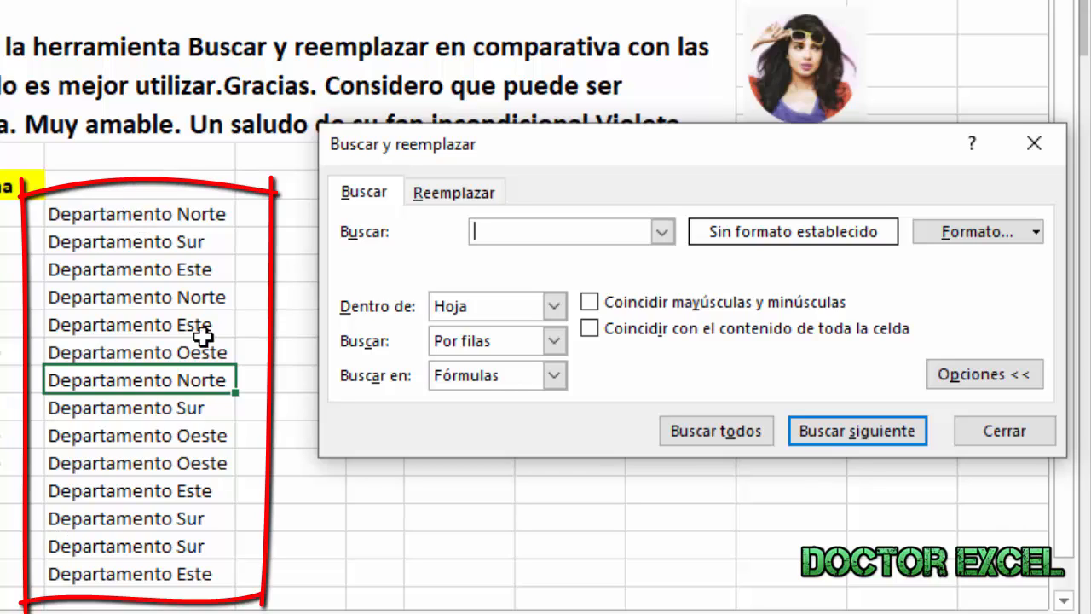
Step: Set the search order to Por columnas and find three successive occurrences of Norte in Hoja1, starting from cell A7
left_click(2, 256)
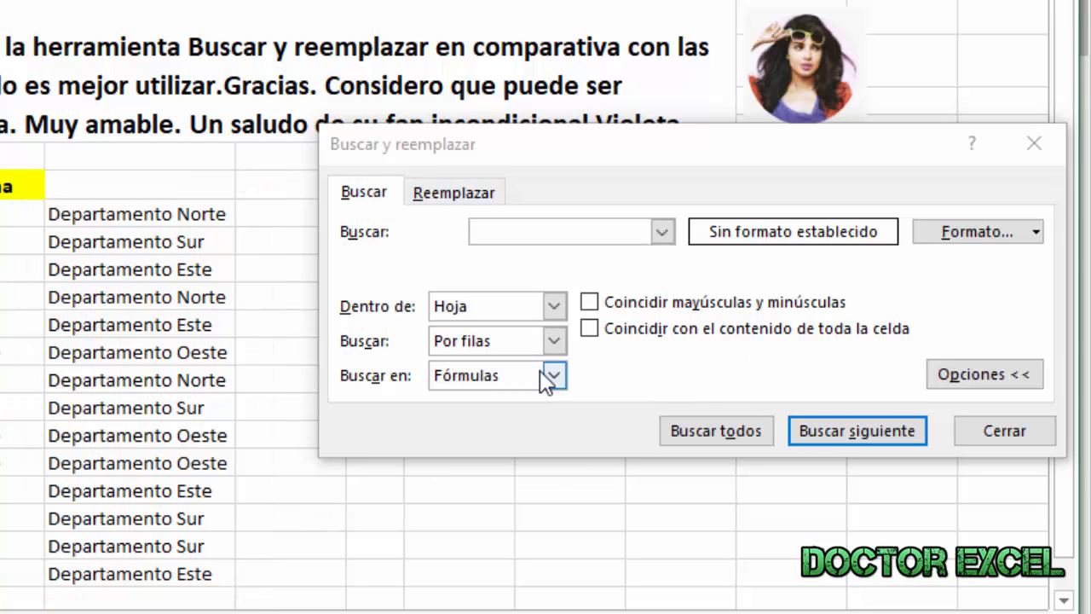
left_click(554, 341)
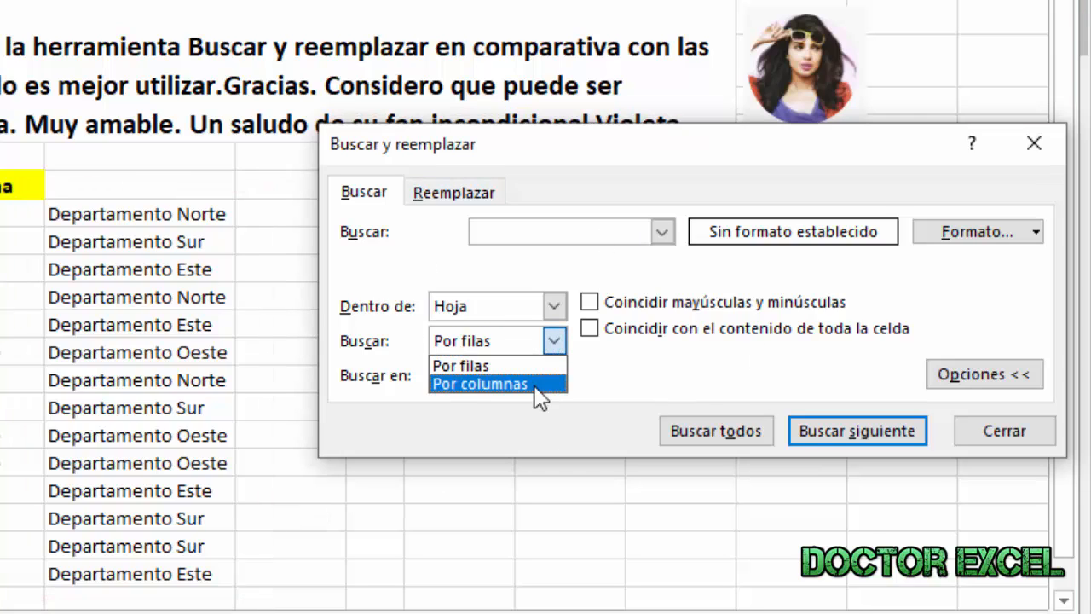
left_click(535, 383)
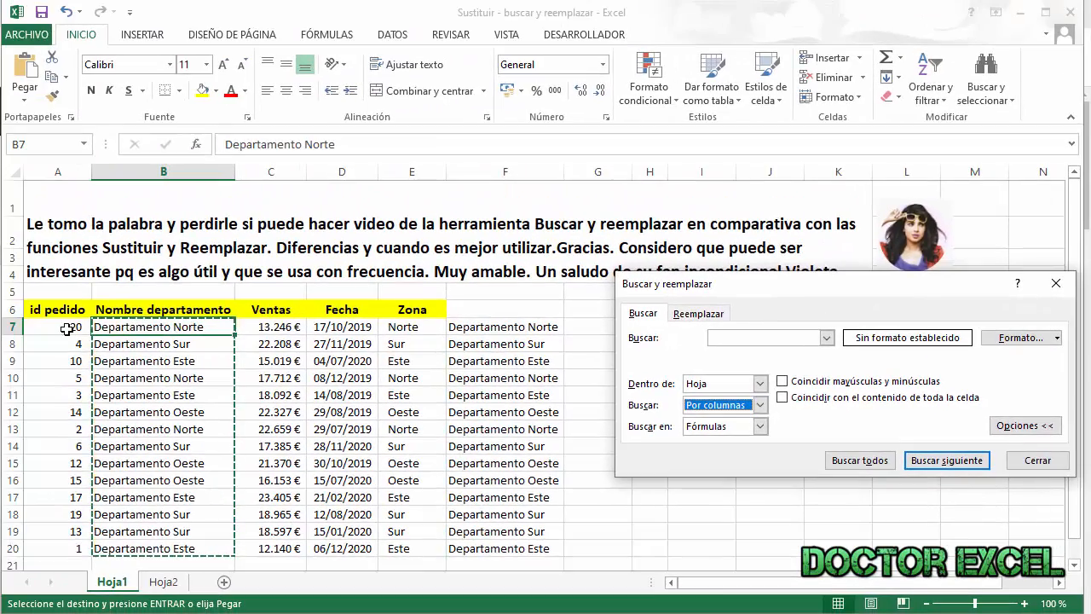
left_click(66, 329)
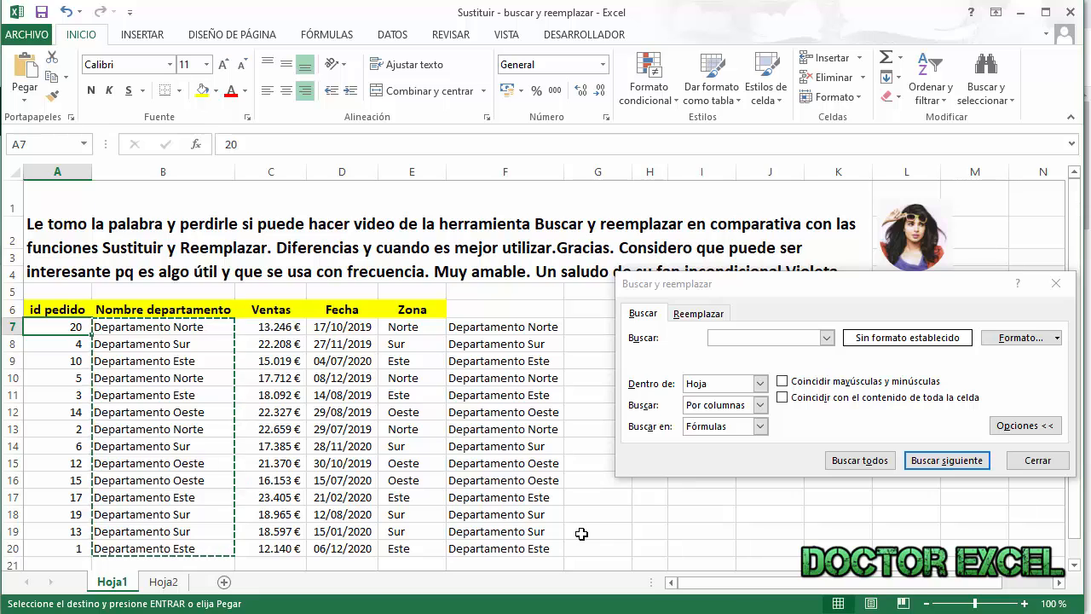
left_click(763, 336)
type("No")
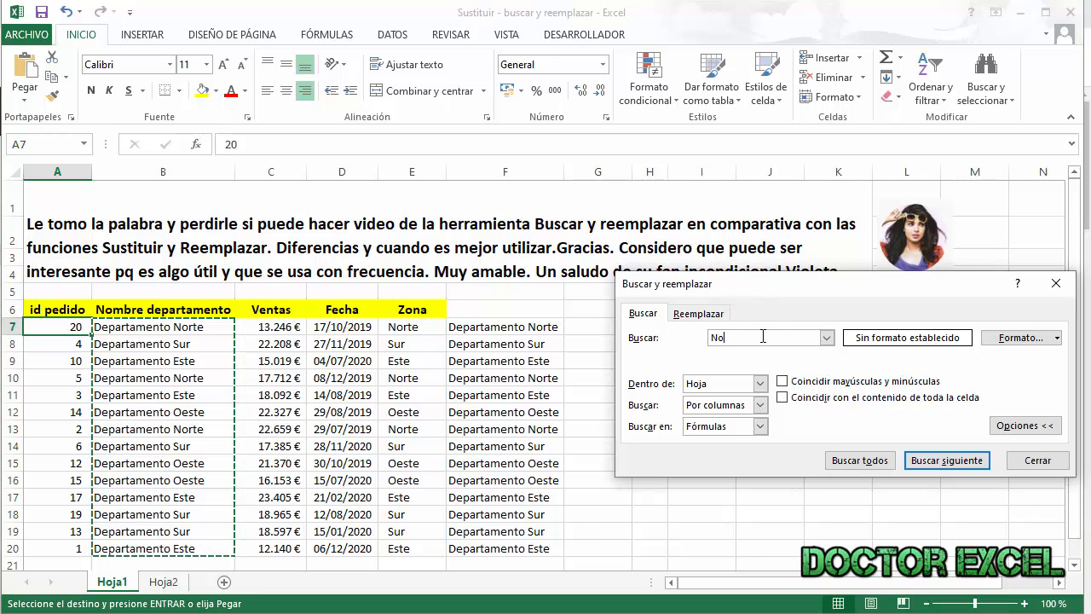
type("rte")
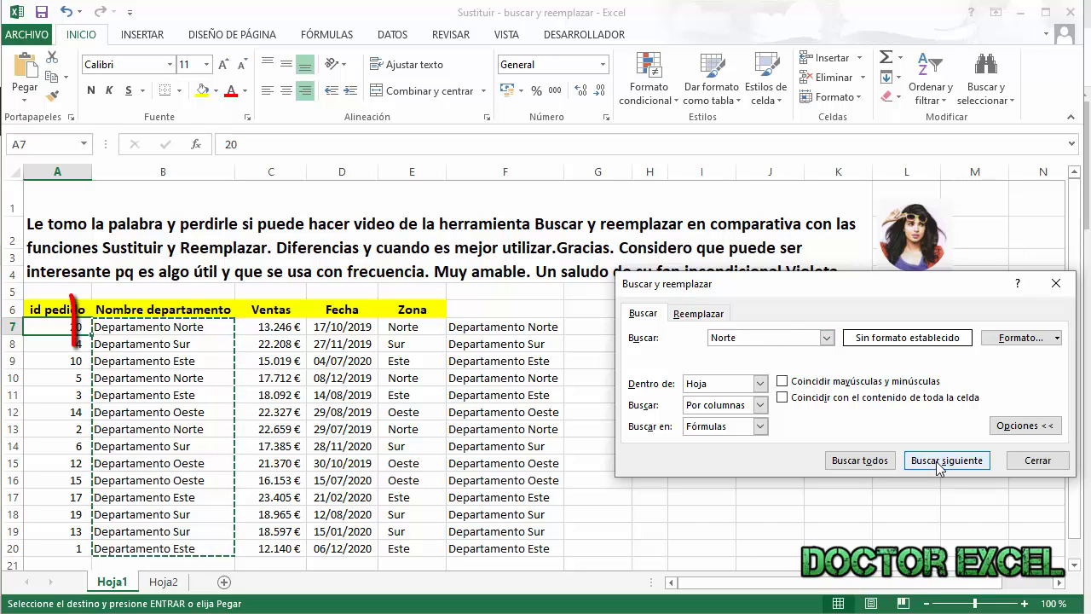
left_click(941, 464)
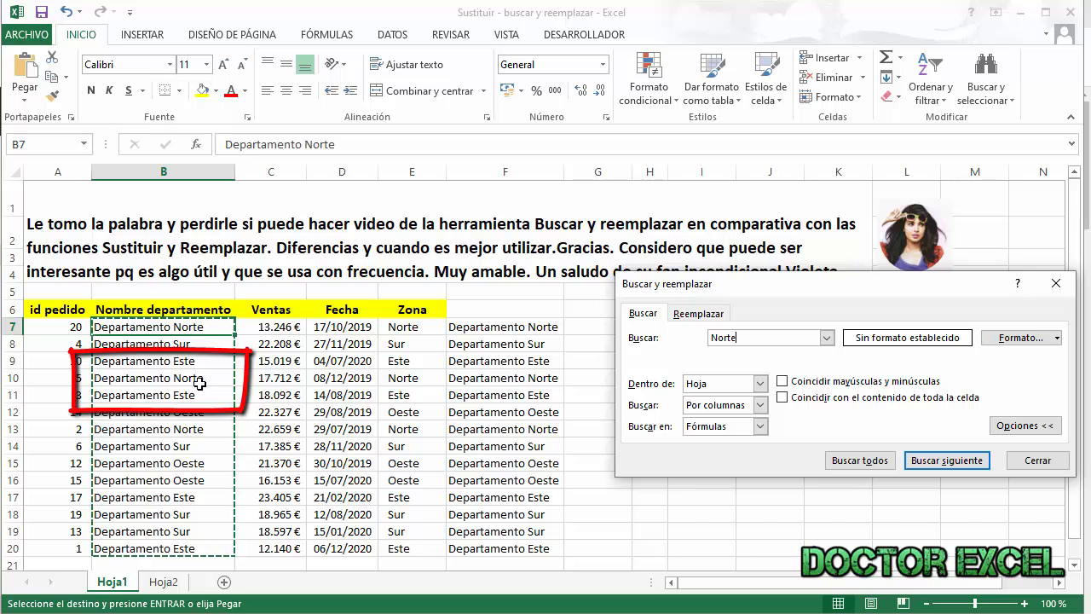
left_click(949, 466)
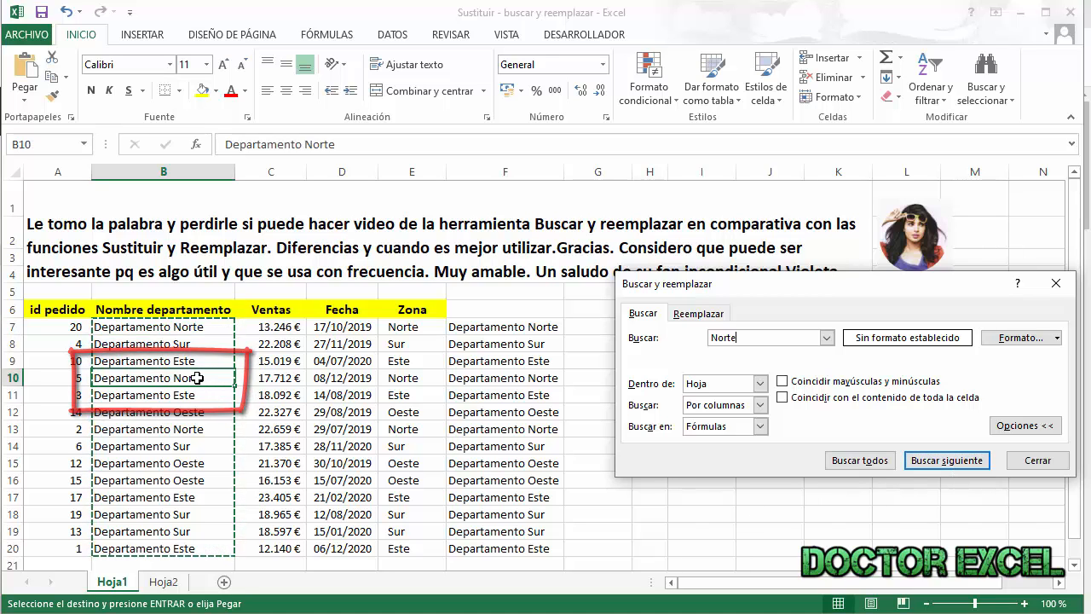
left_click(948, 461)
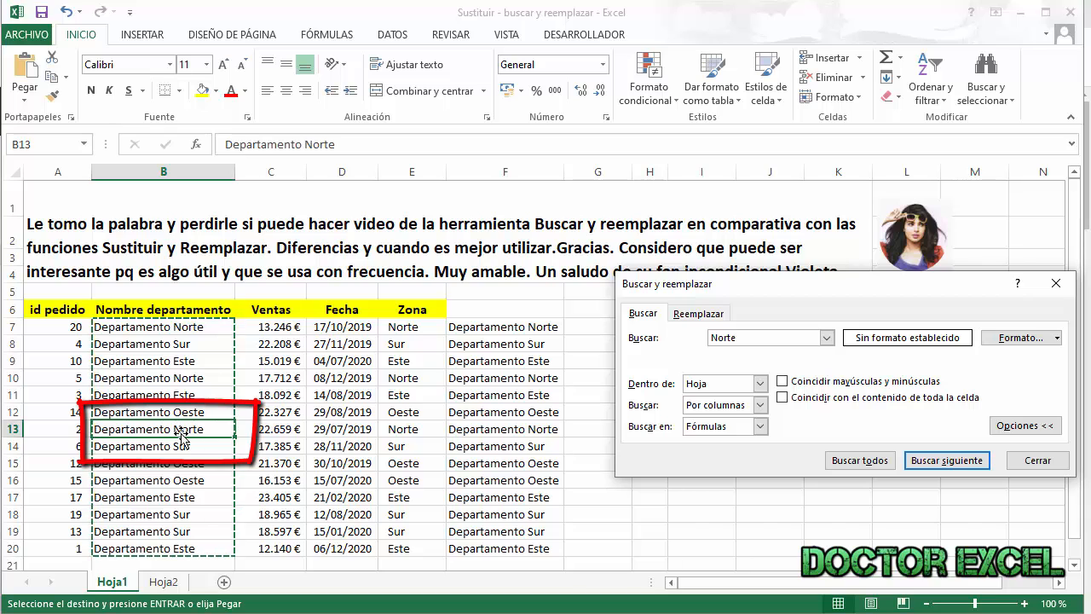
Step: Switch the search order to Por filas and step through the occurrences of Norte from cell A7 to cell F10
left_click(62, 327)
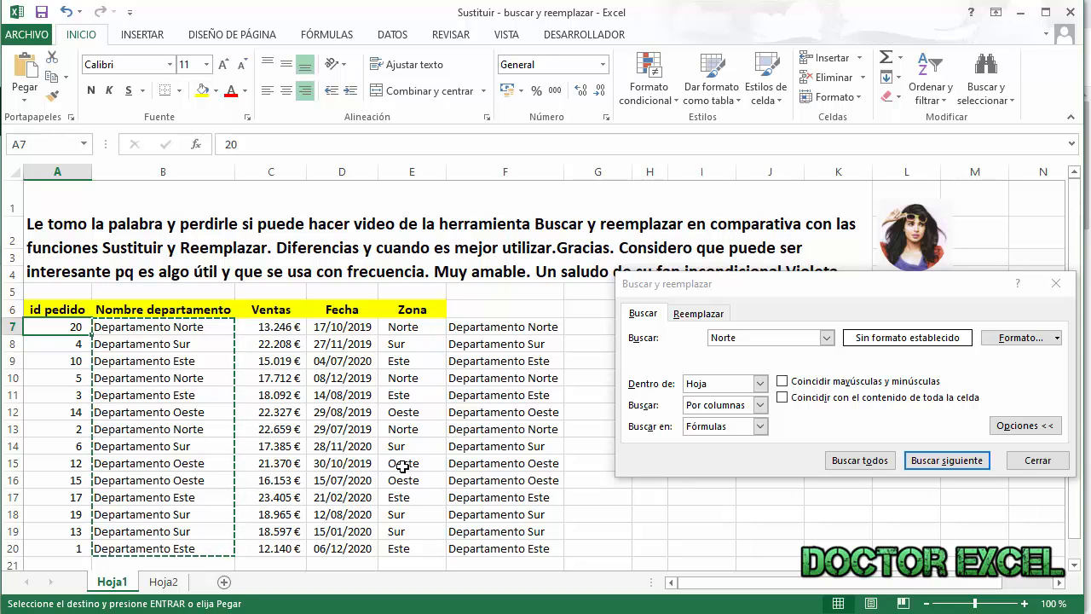
left_click(760, 406)
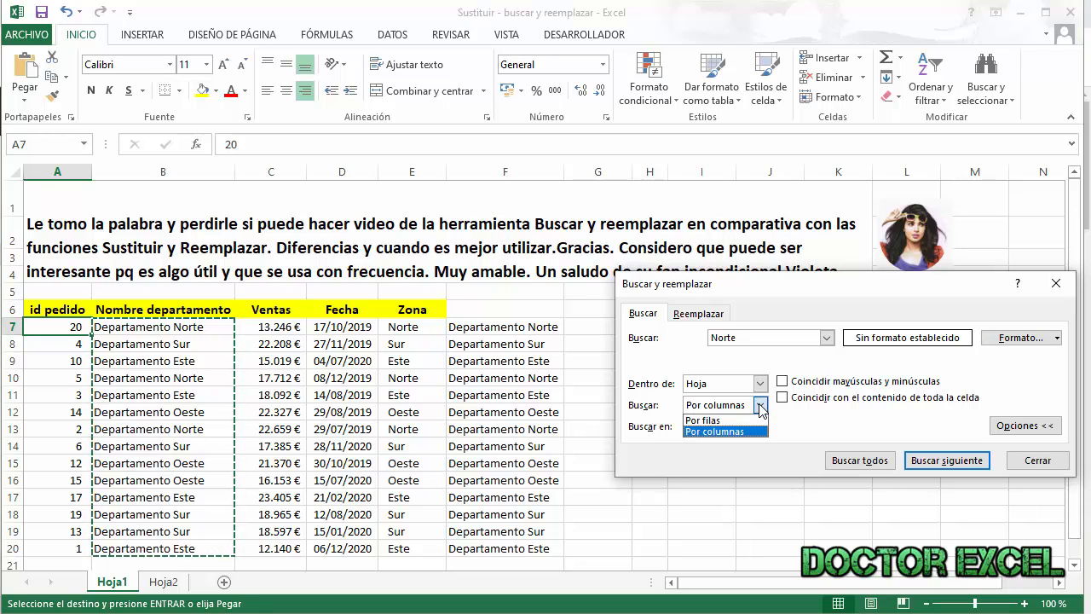
left_click(742, 420)
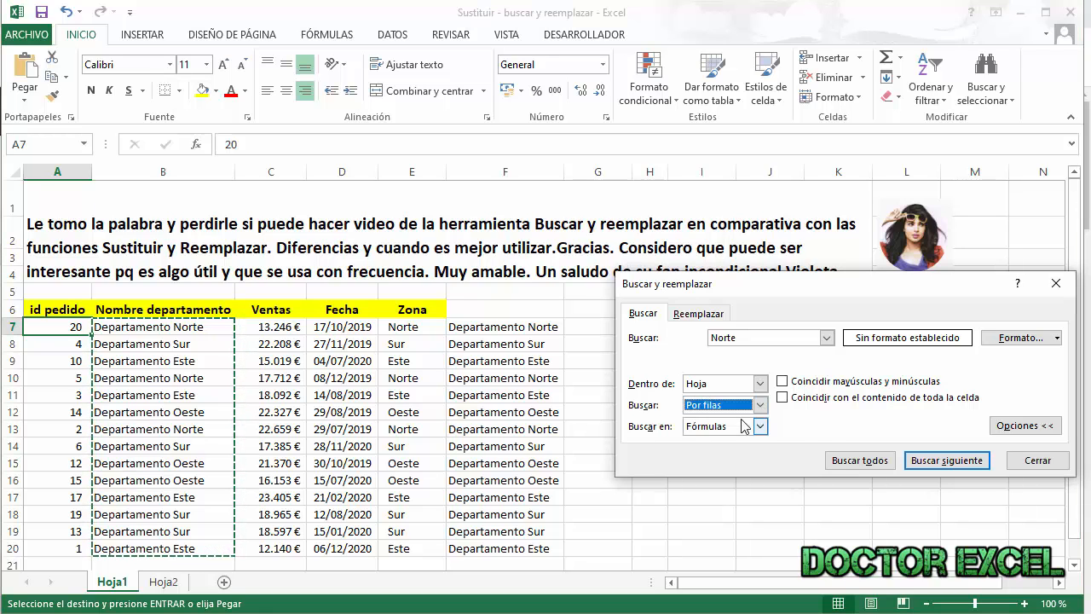
left_click(945, 460)
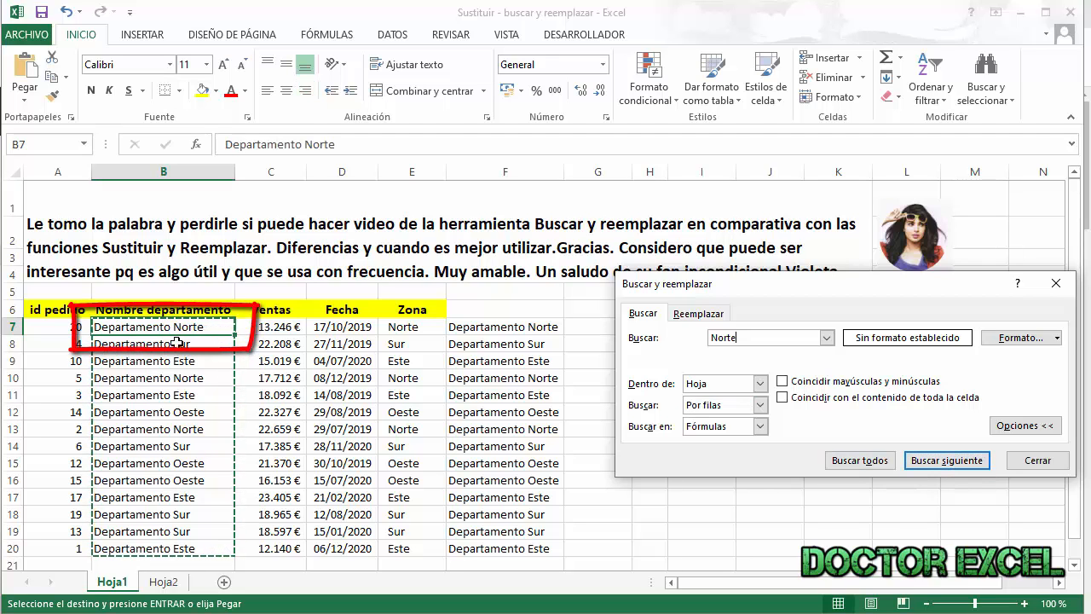
left_click(942, 461)
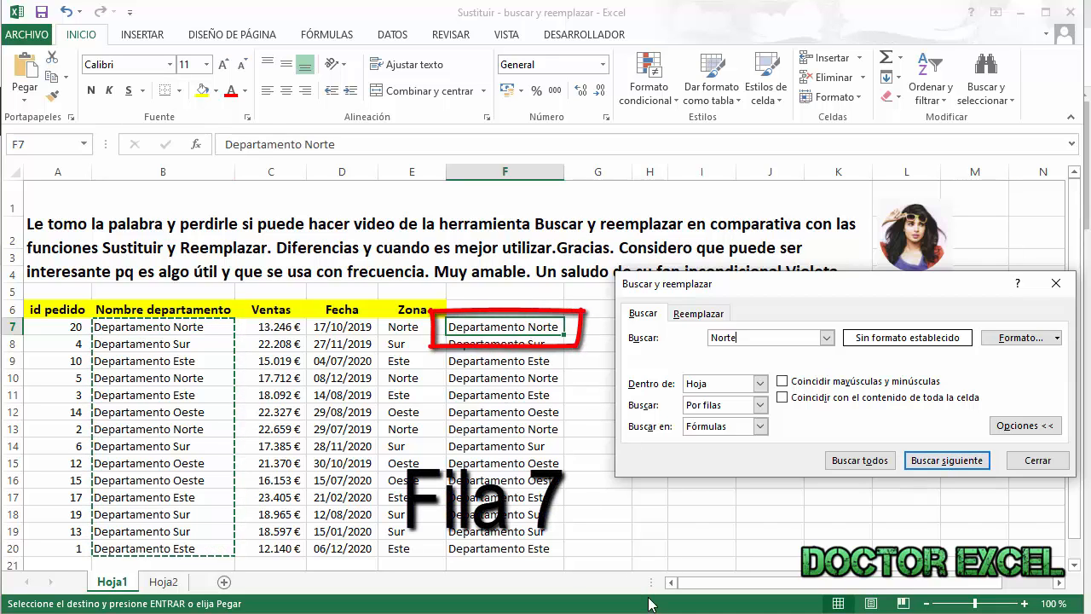
left_click(939, 460)
left_click(939, 461)
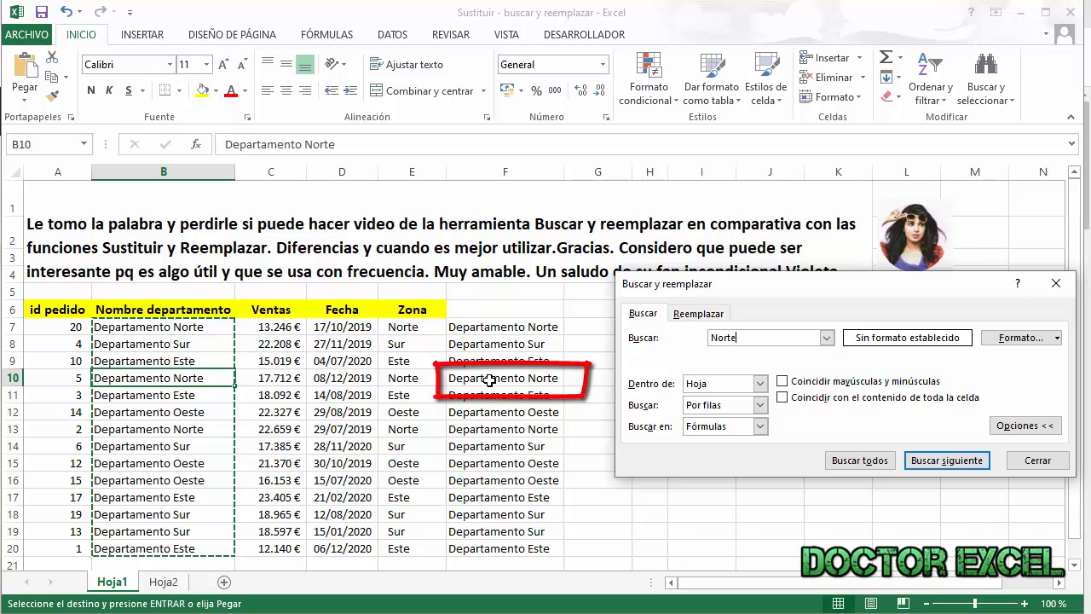
left_click(954, 461)
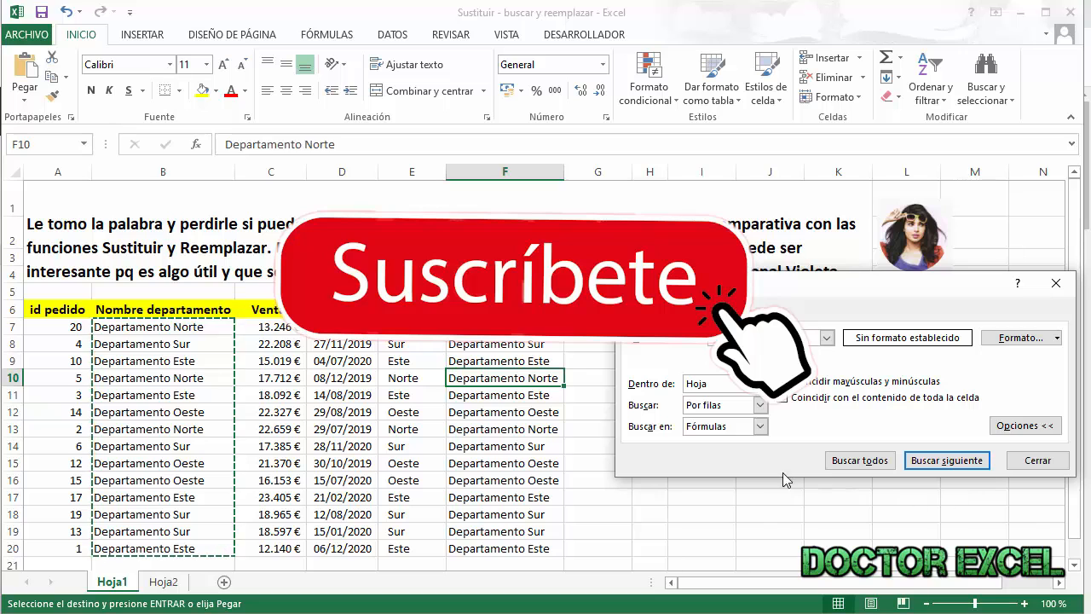
Step: Find Norte twice by rows within Fórmulas, starting from cell A7, and close the Find dialog
left_click(57, 330)
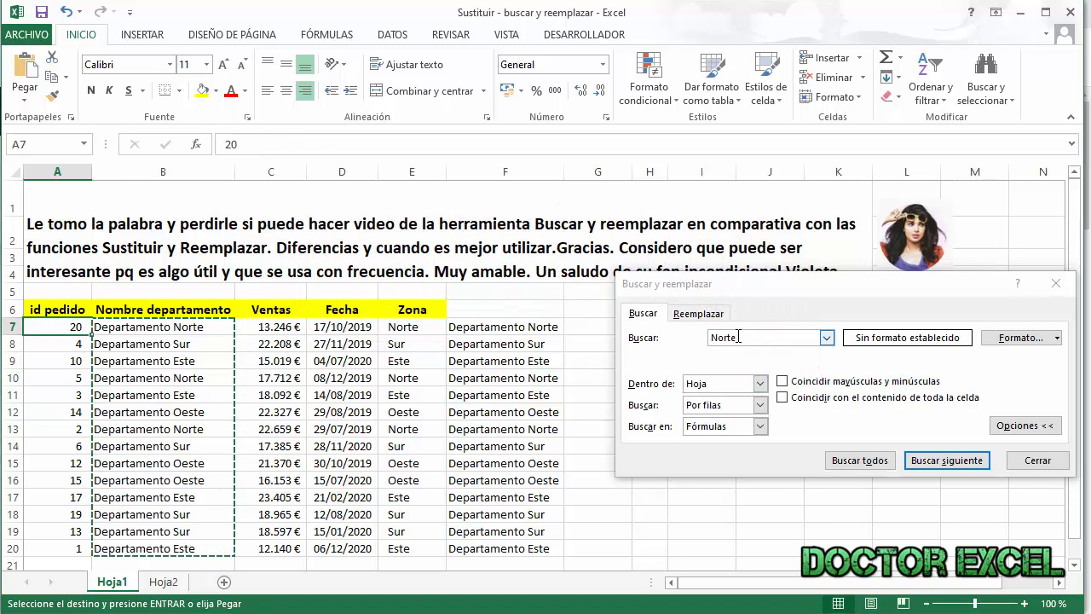
left_click(955, 466)
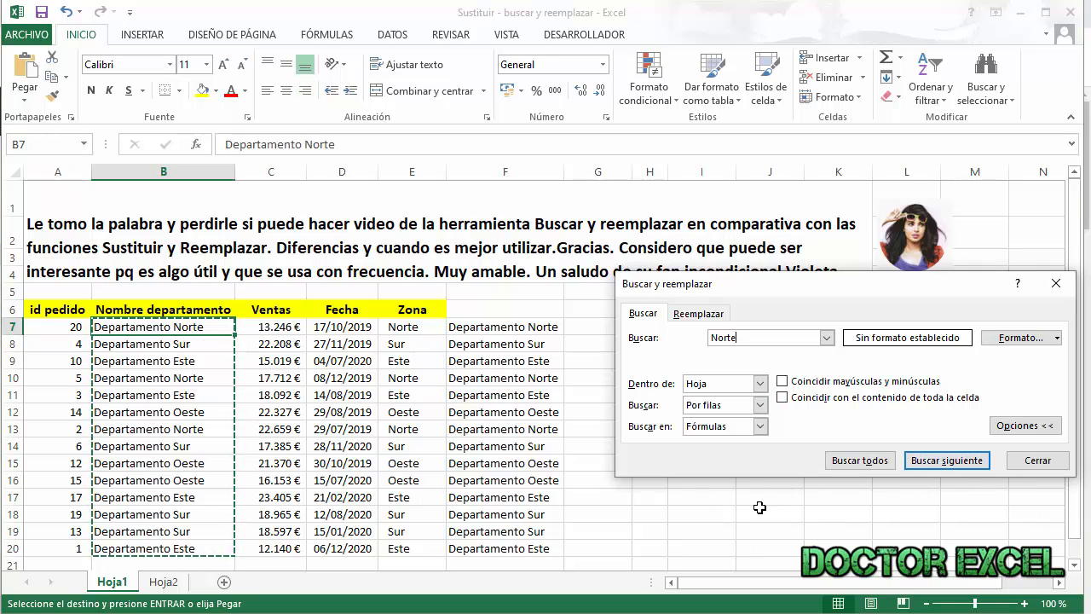
left_click(963, 460)
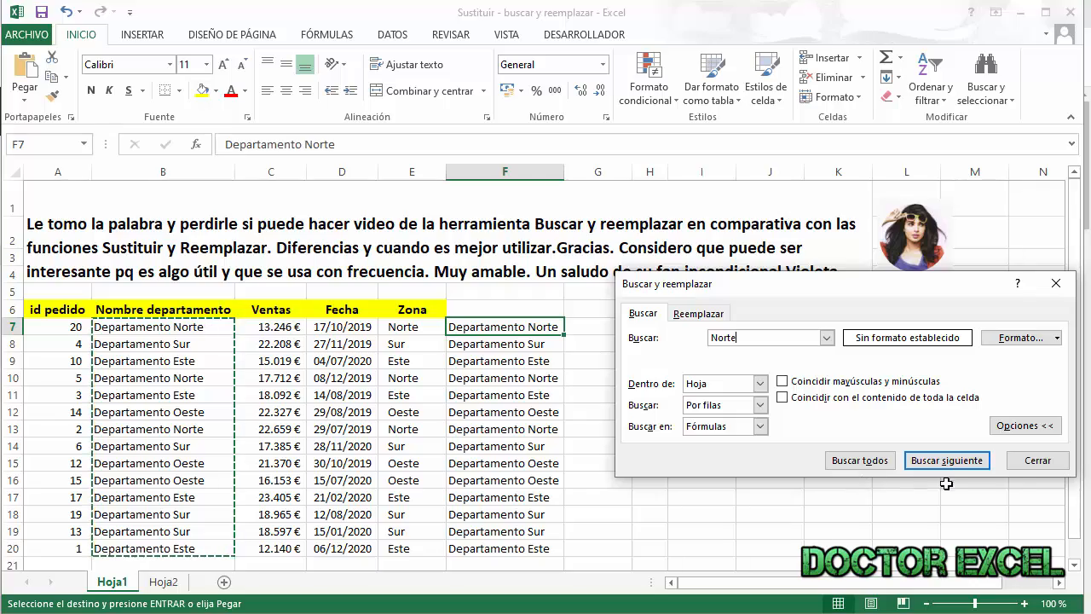
left_click(1038, 460)
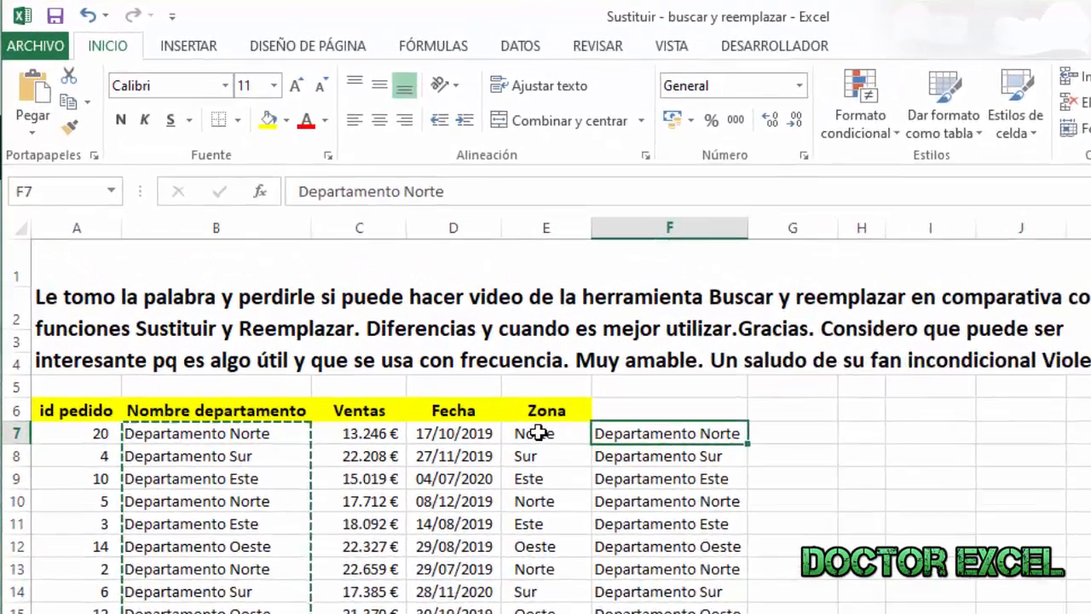
Step: Examine the SUSTITUIR formula in cell E7 of the Zona column and its arguments without changing it
left_click(407, 326)
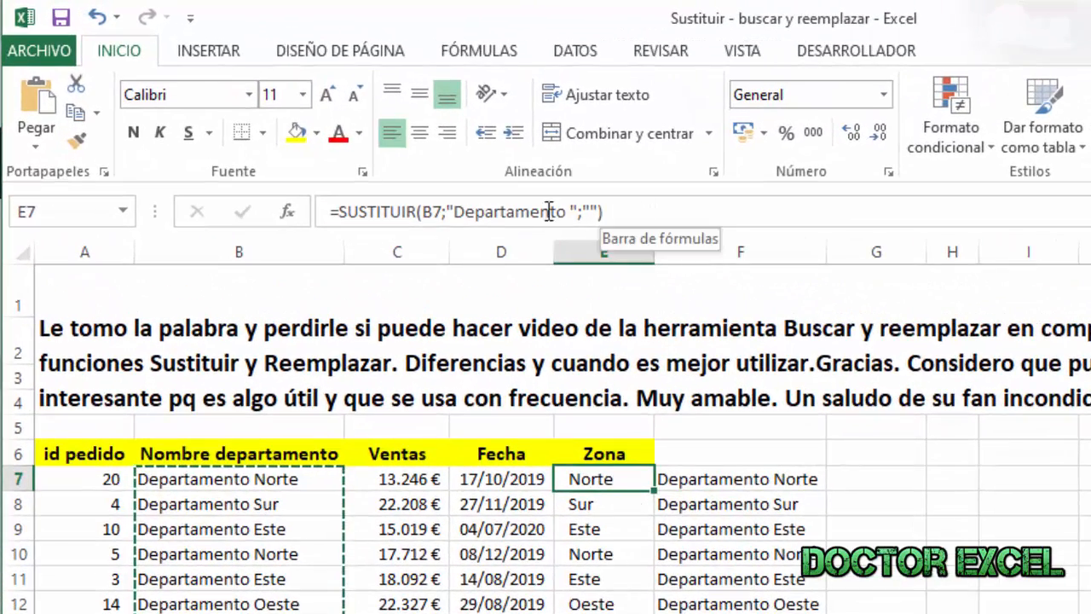
double_click(591, 479)
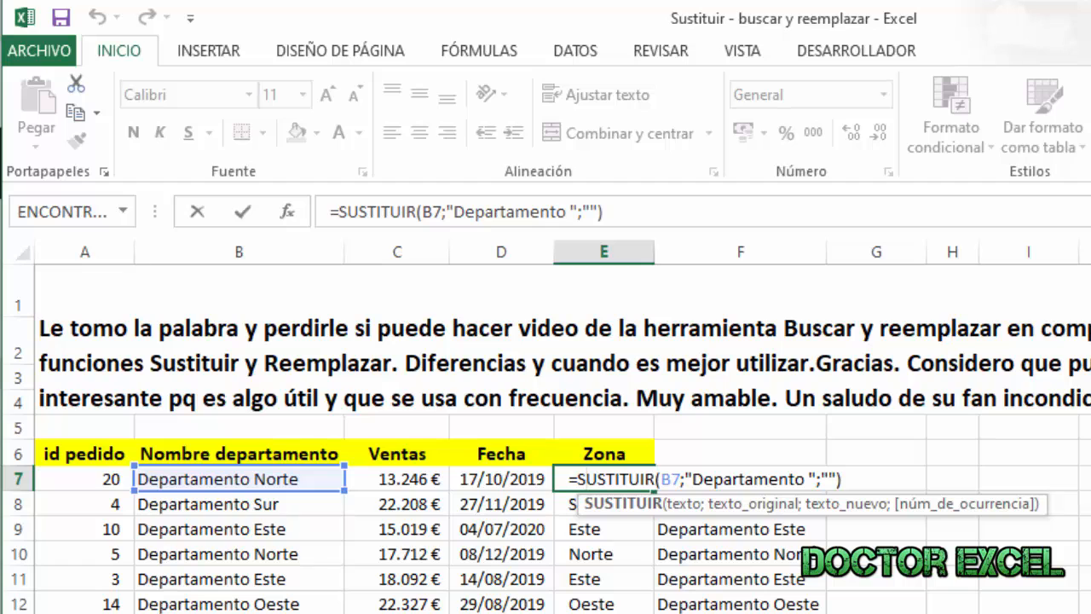
key("Return")
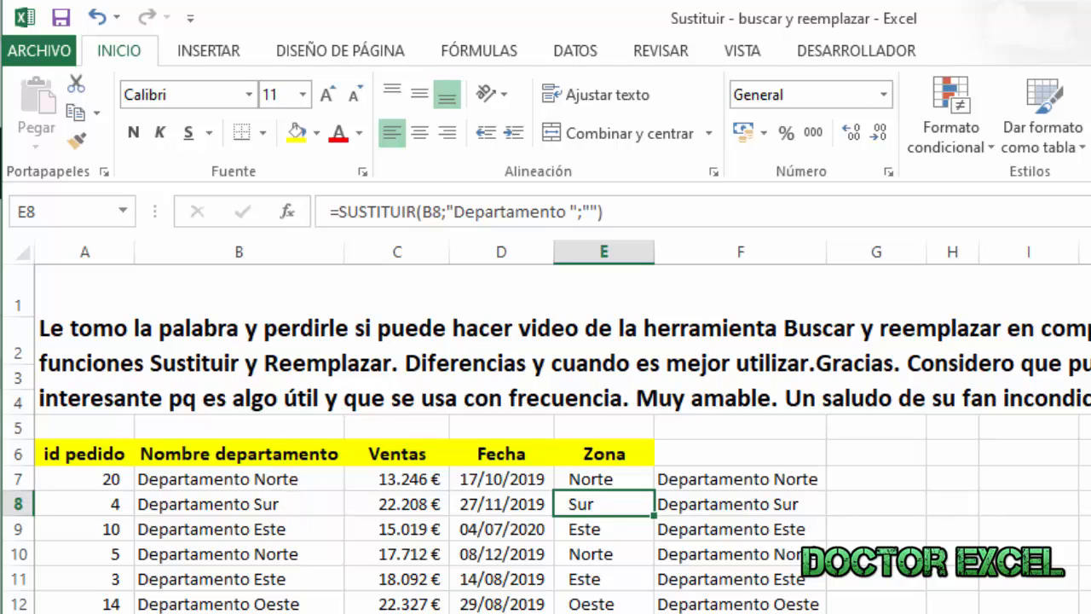
Step: Reopen the Find tool, set it to look in Valores, and find the first two occurrences of Norte from cell A7
left_click(1028, 613)
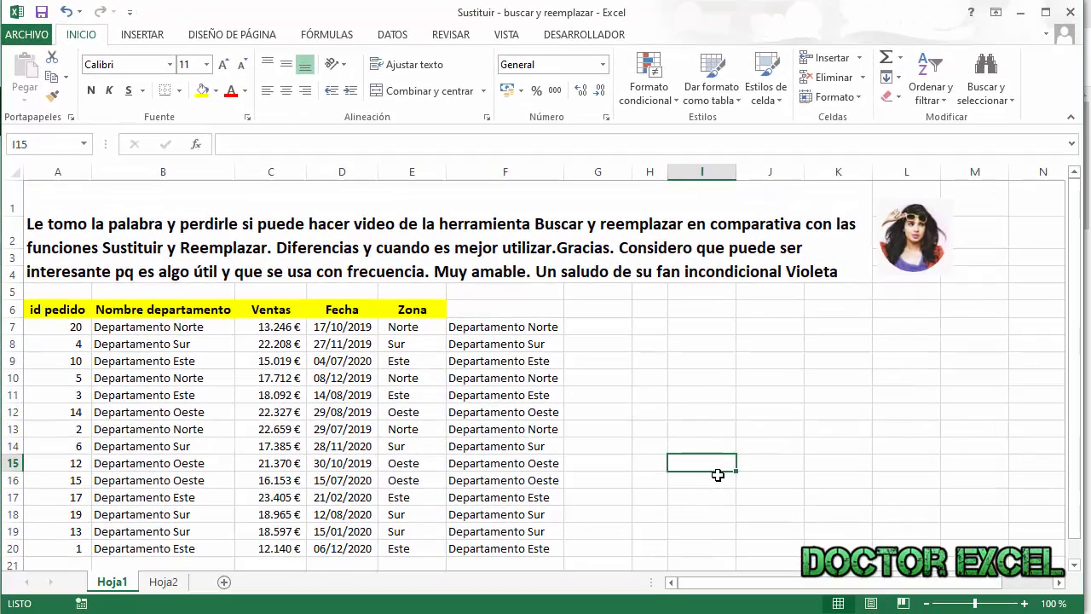
key("ctrl+b")
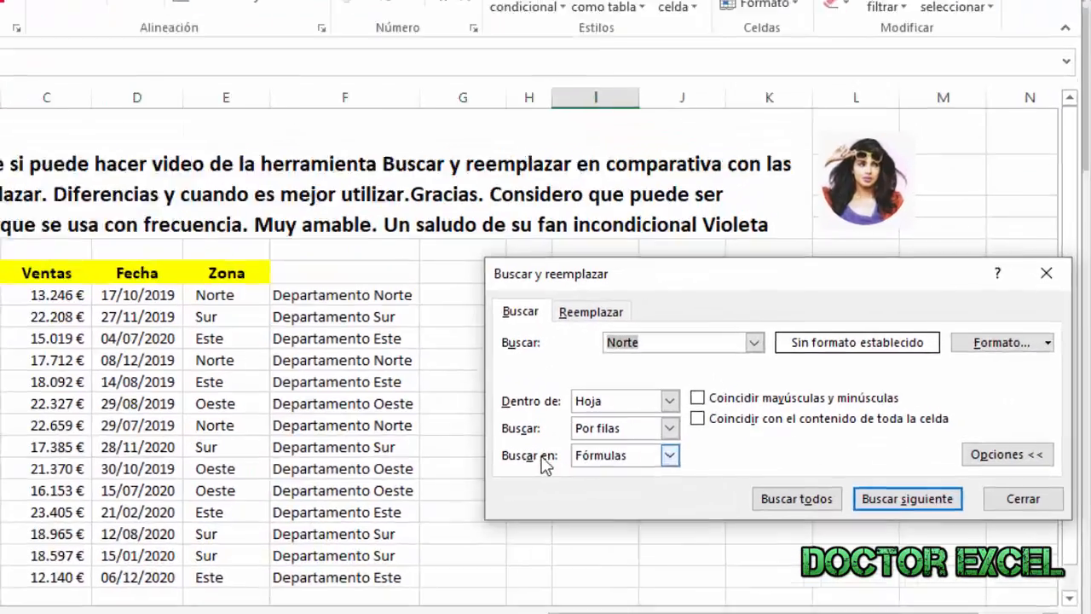
left_click(670, 455)
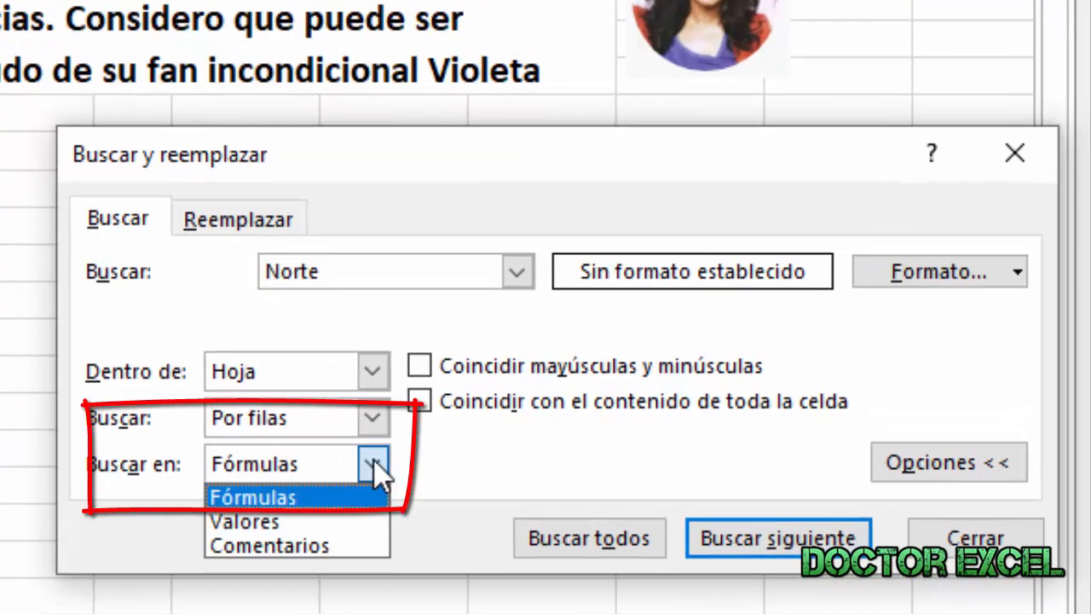
left_click(336, 523)
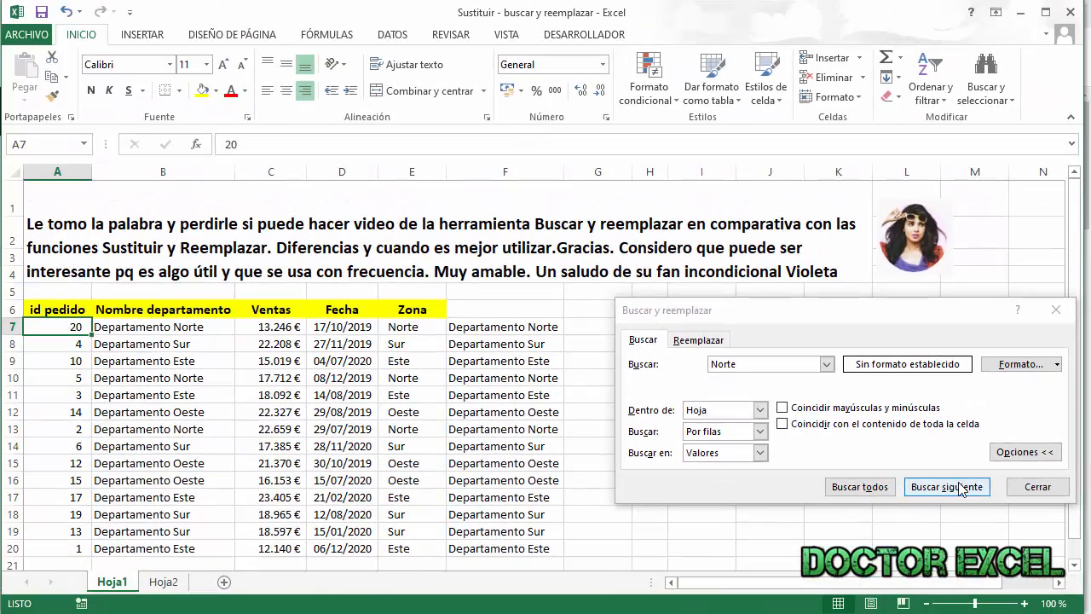
left_click(960, 487)
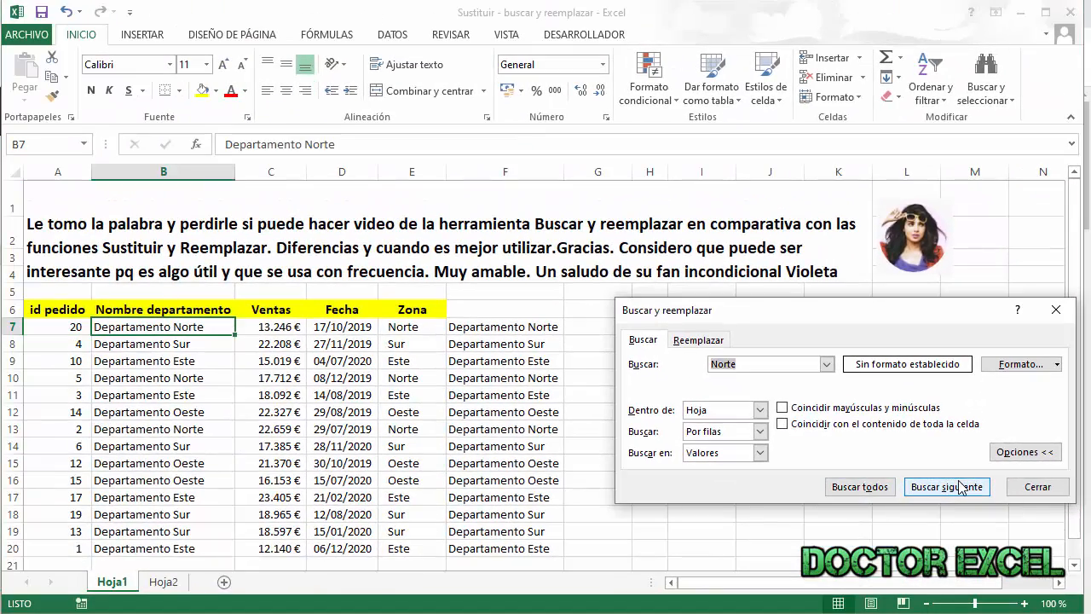
left_click(961, 488)
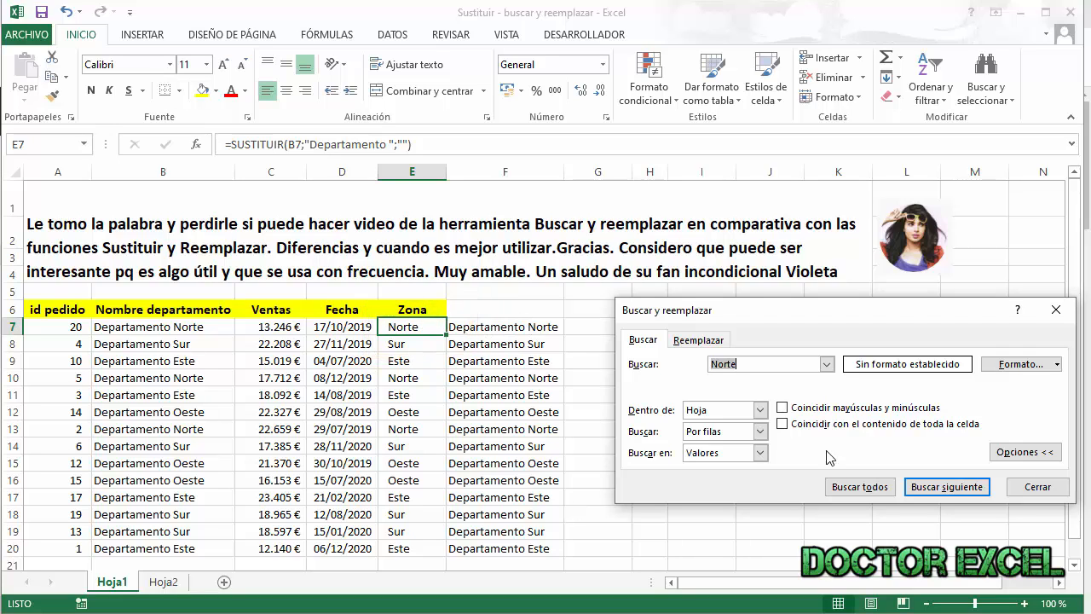
Step: Keep the search in Valores, set the order to Por columnas, and find the next two occurrences of Norte in the Zona column
left_click(759, 453)
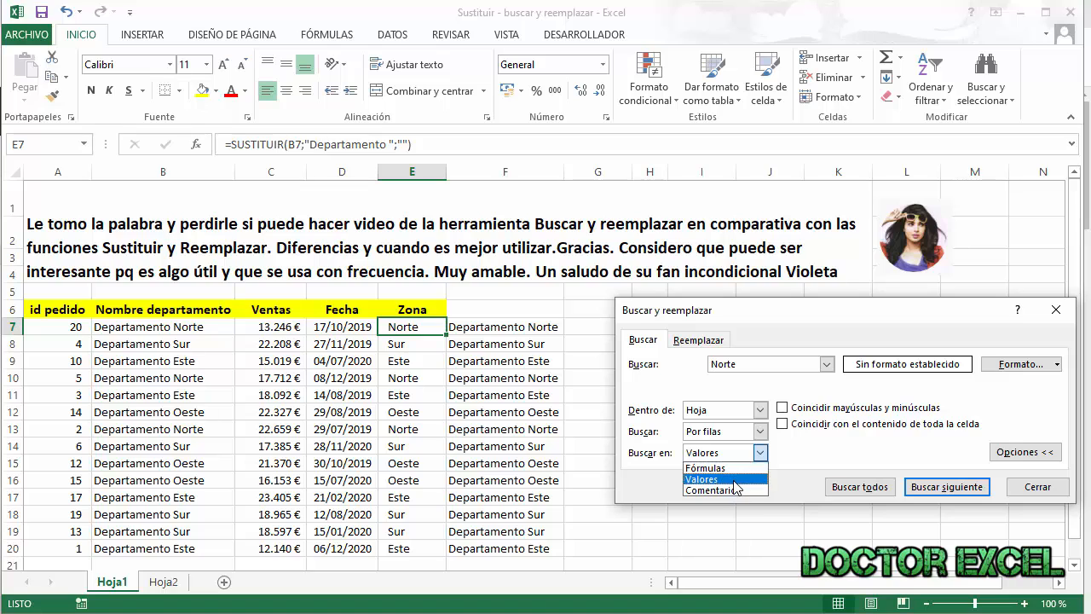
left_click(702, 479)
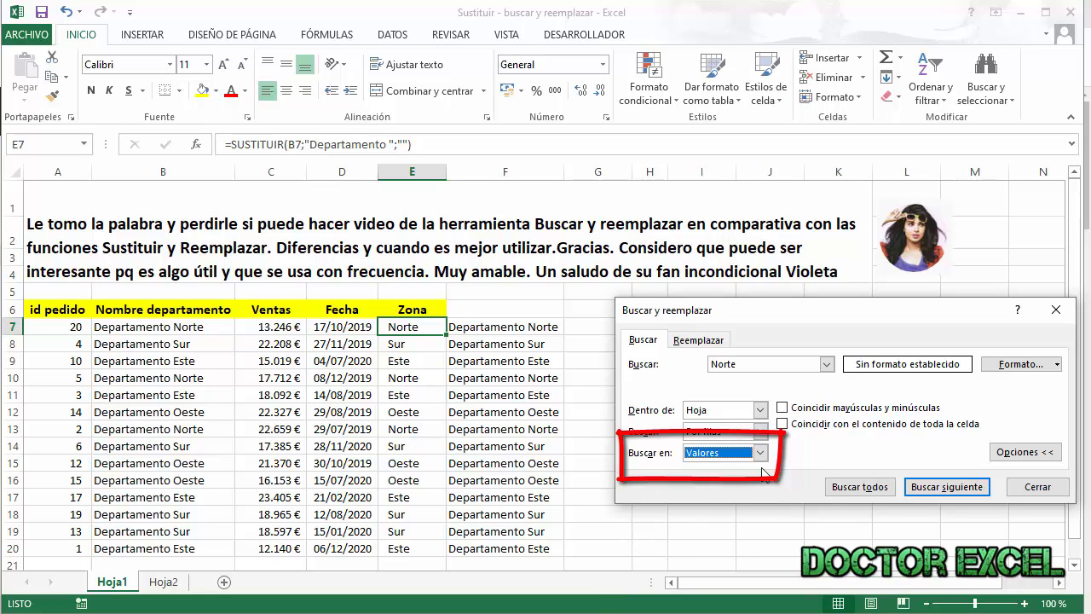
left_click(759, 432)
left_click(738, 459)
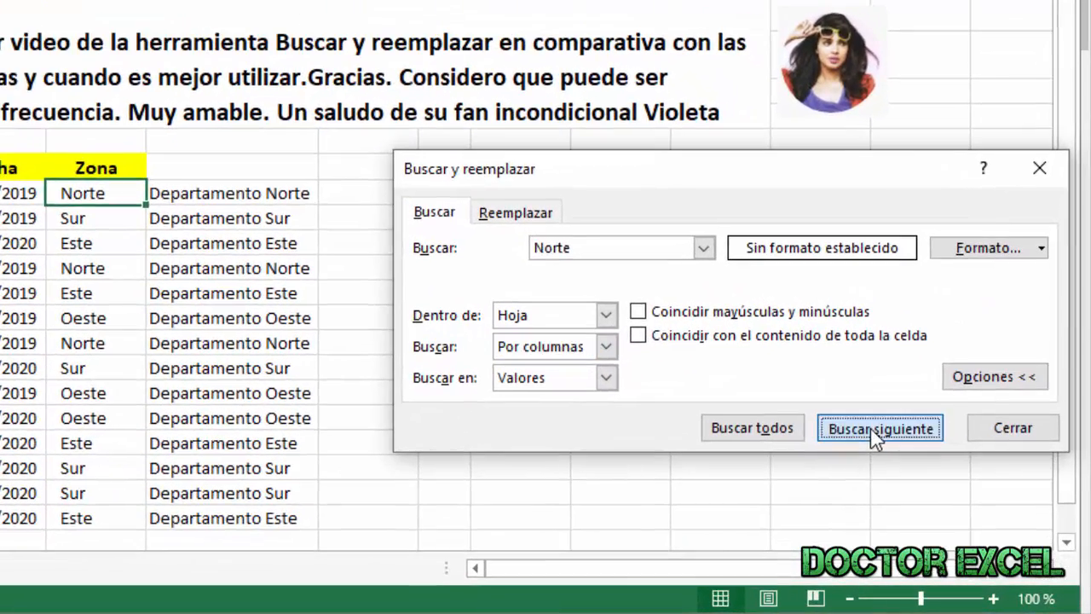
left_click(872, 430)
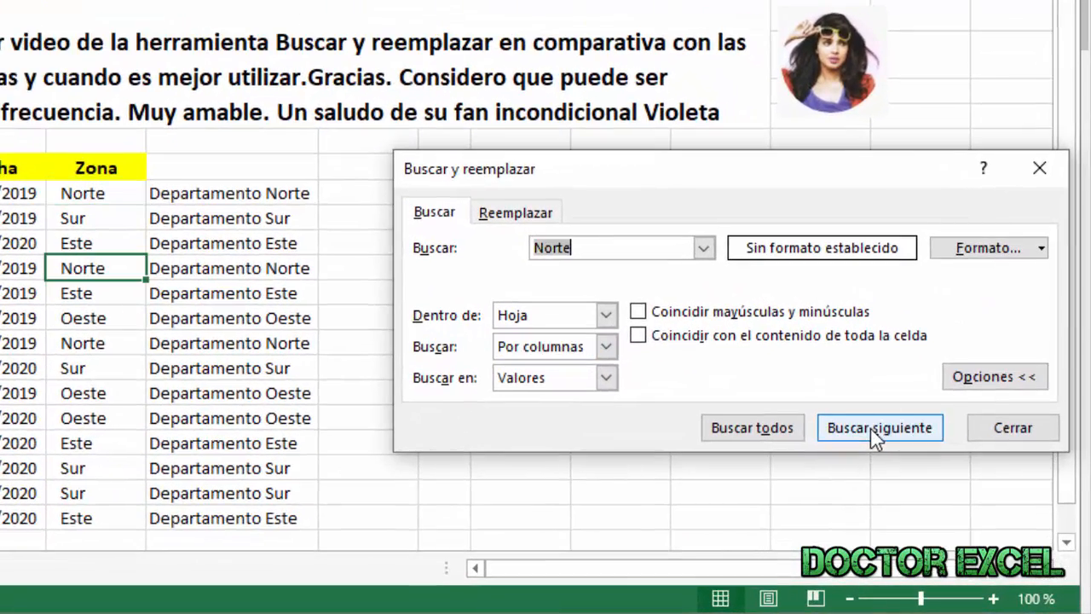
left_click(872, 430)
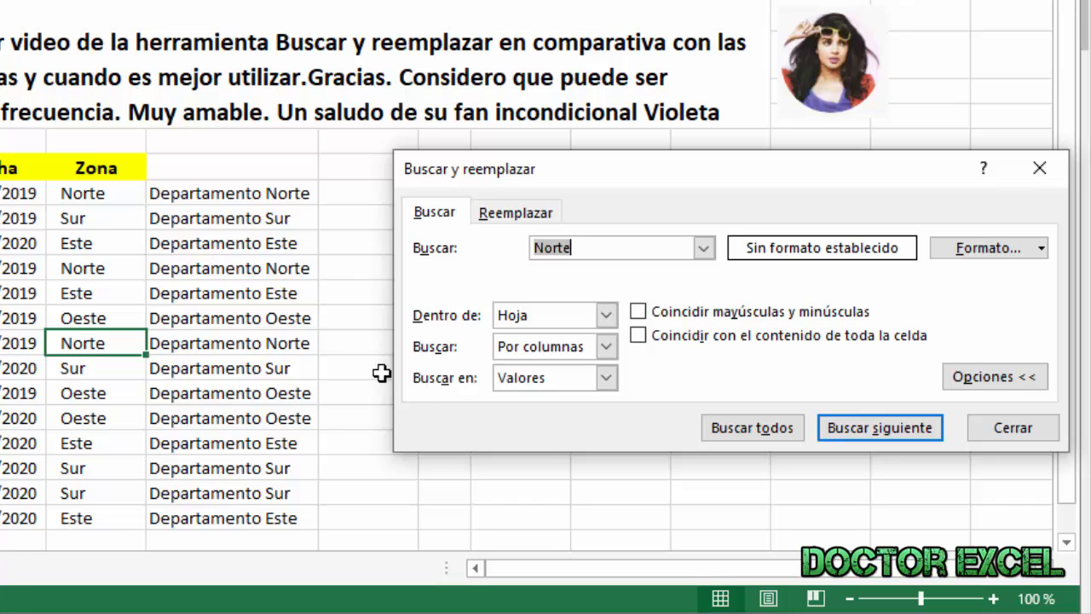
Step: Replace the search text with sustituir, set the search to look in Fórmulas, and find the next occurrence starting from cell A7
left_click(632, 246)
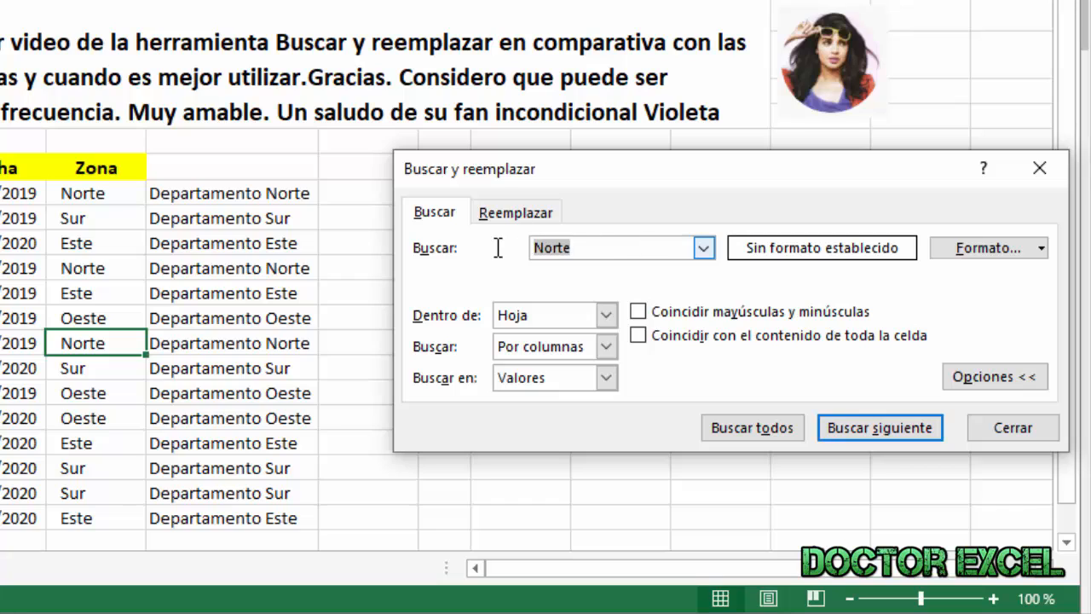
key("BackSpace")
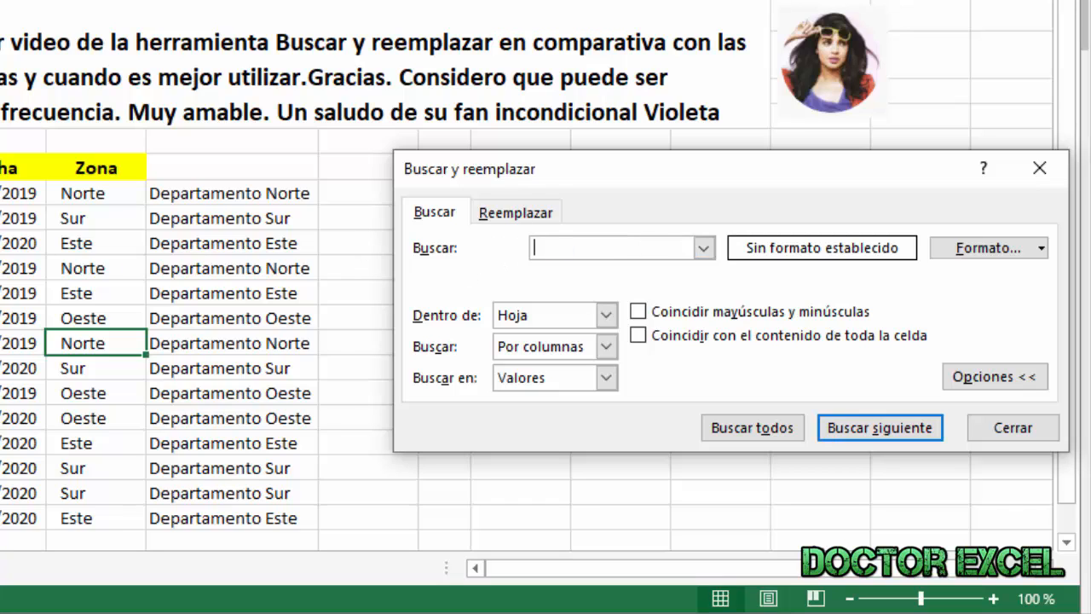
left_click(1, 267)
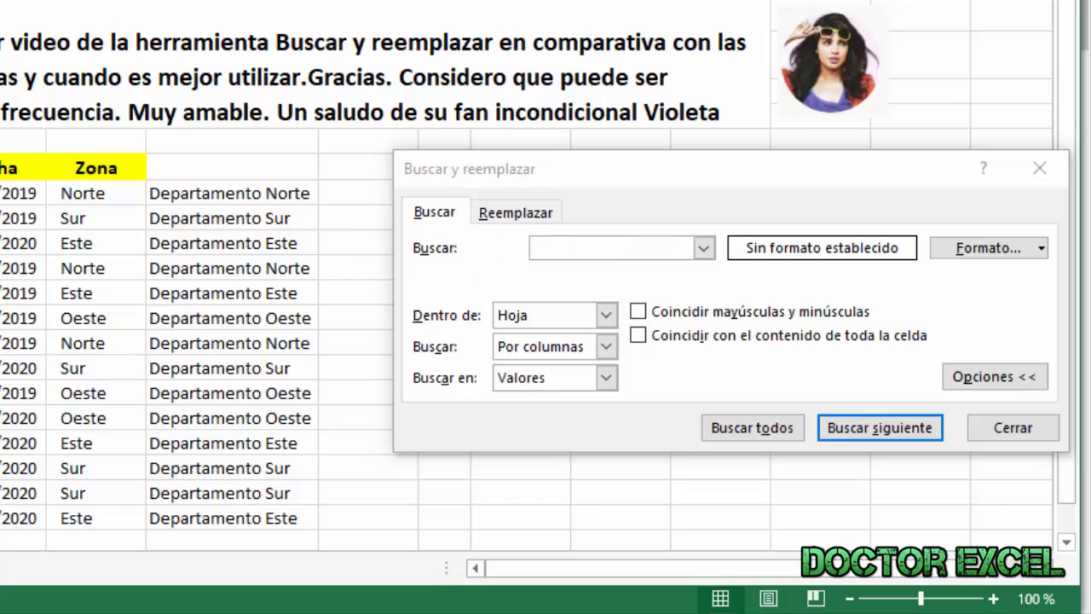
left_click(589, 246)
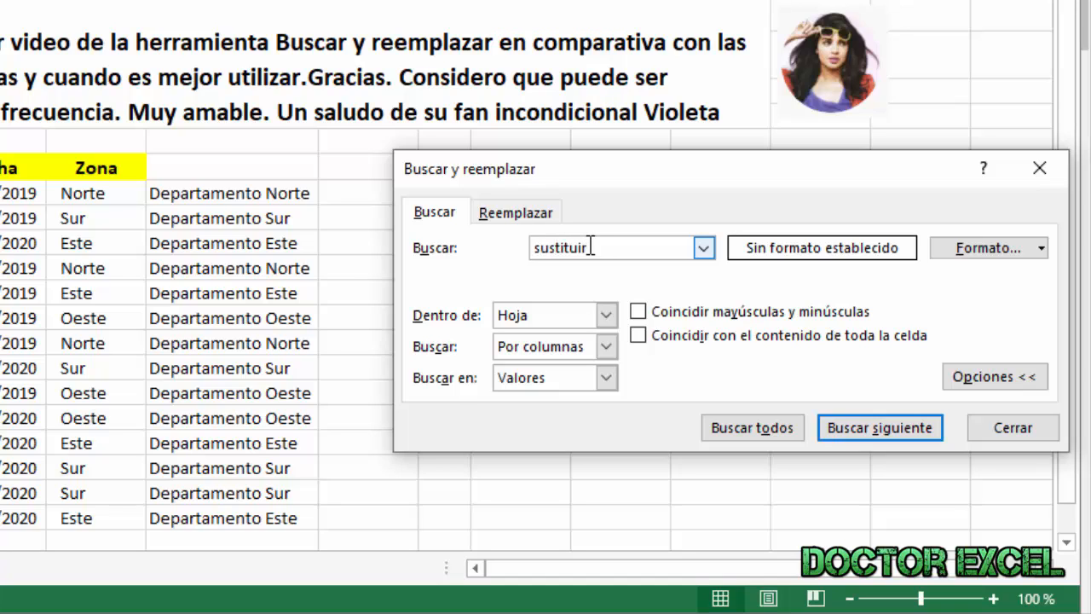
left_click(607, 377)
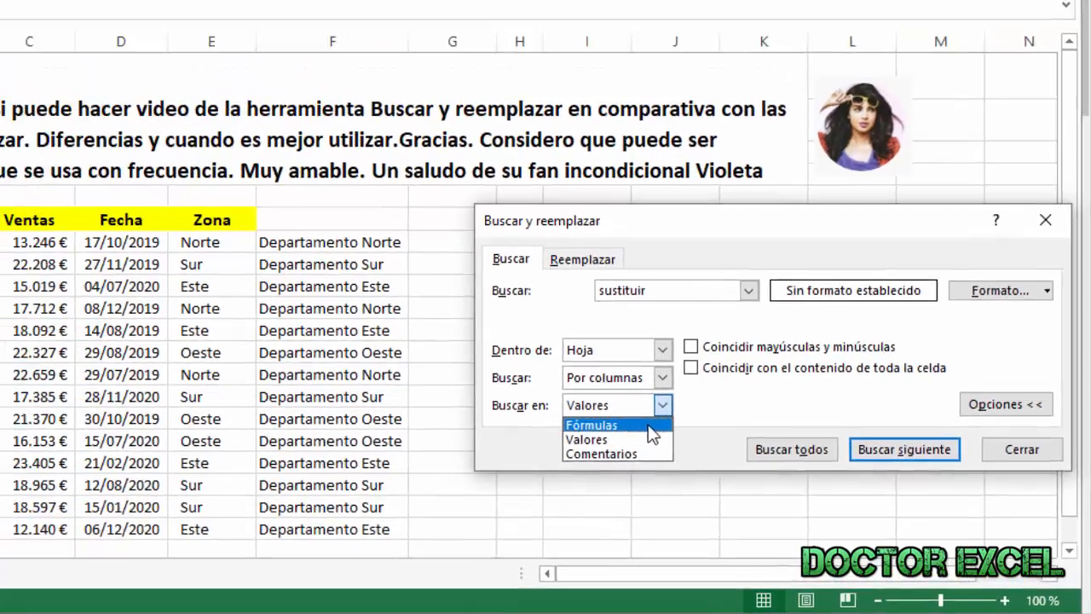
left_click(588, 400)
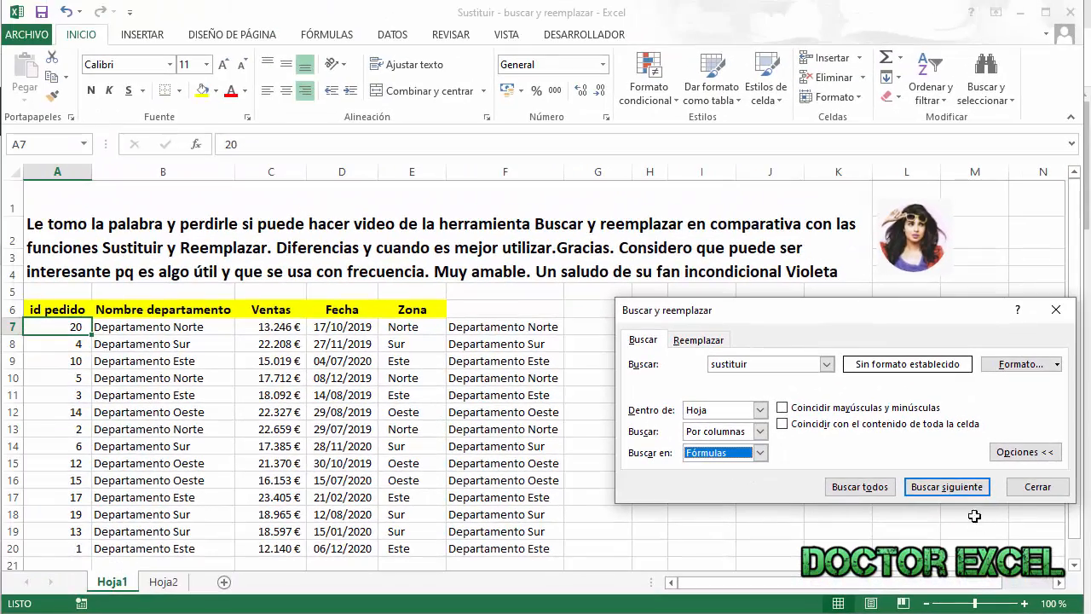
left_click(951, 489)
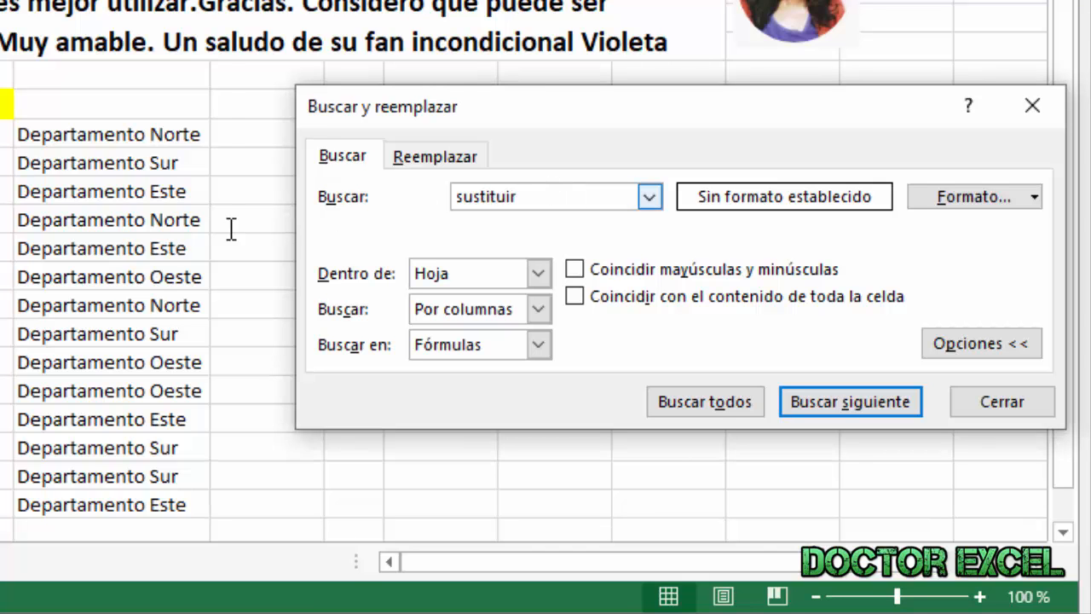
Step: Find NORTE twice by columns within Fórmulas from cell A7, without matching case
double_click(475, 197)
type("NORTE")
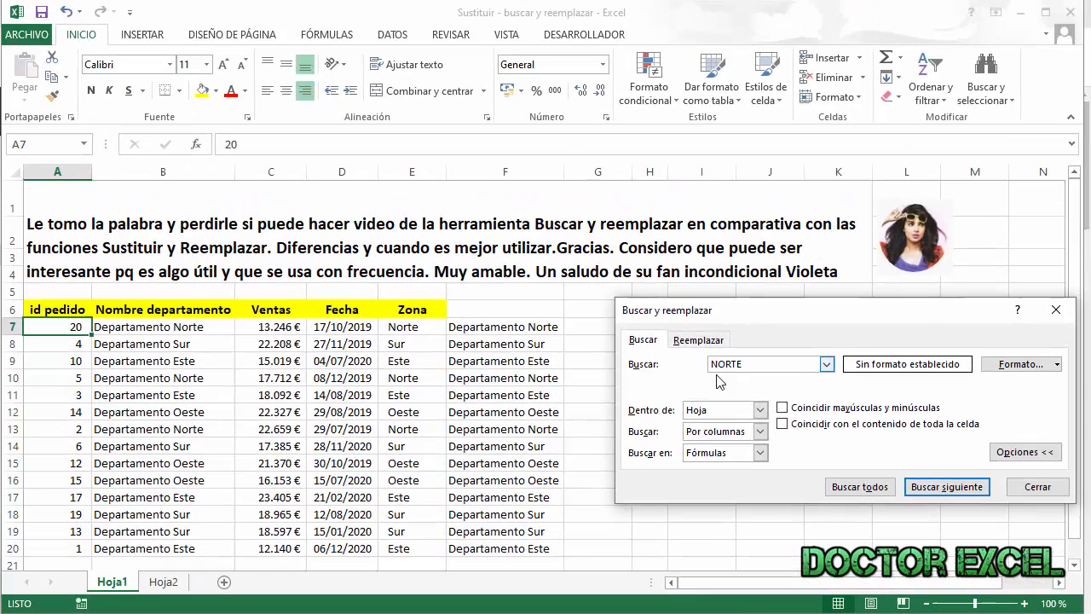
left_click(940, 488)
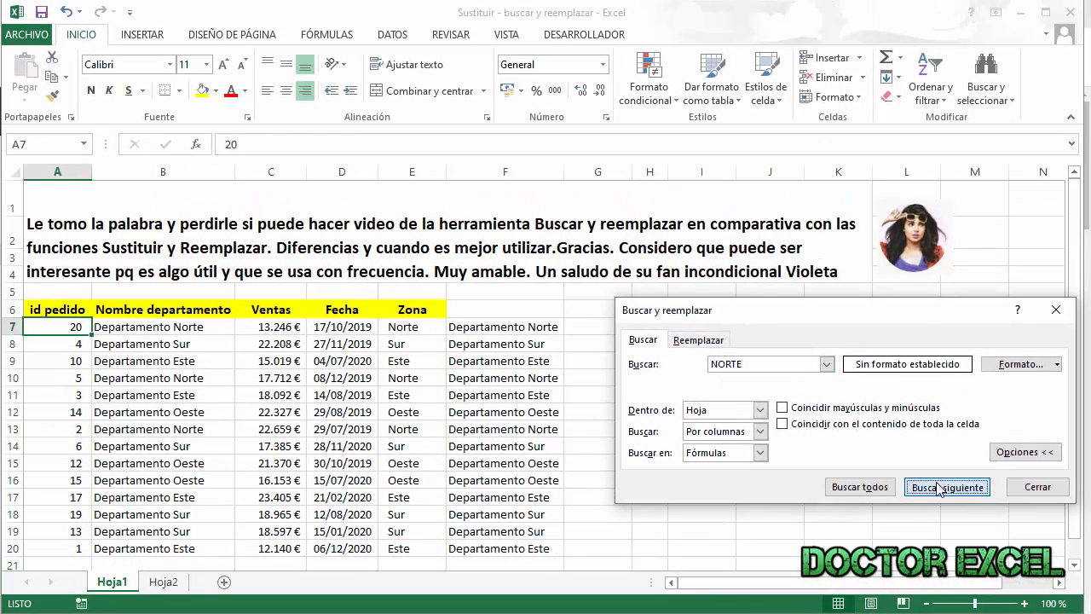
left_click(940, 488)
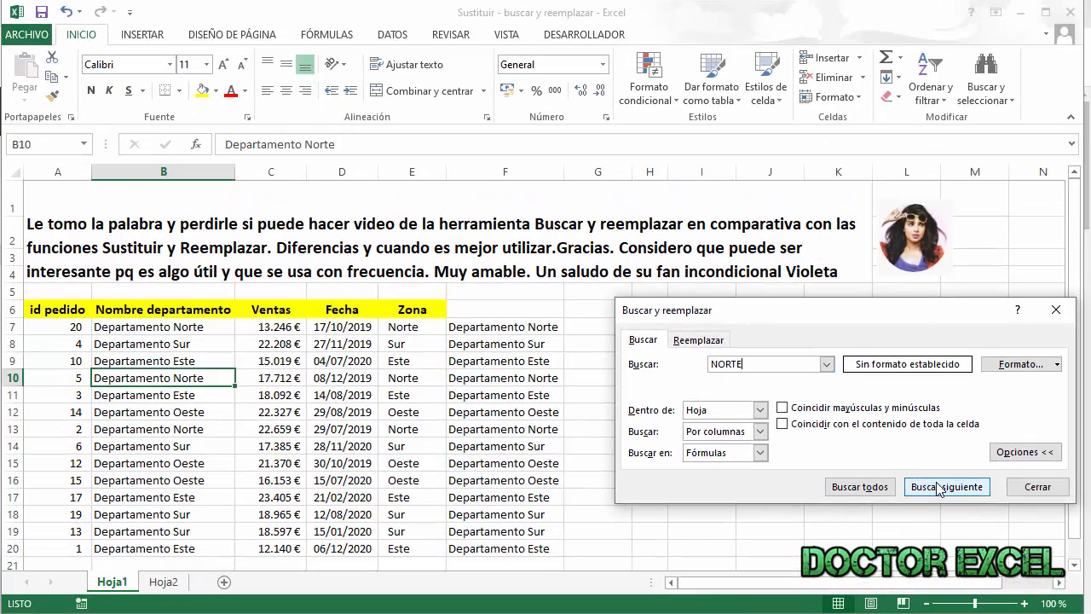
Step: Turn on Coincidir mayúsculas y minúsculas and search for NORTE again starting from cell A7
left_click(782, 407)
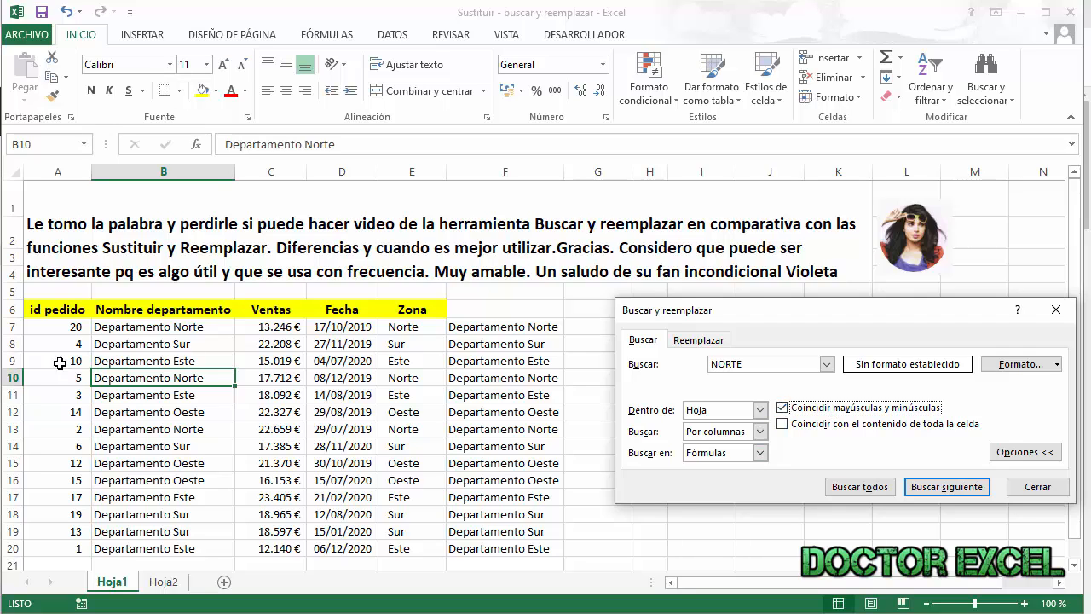
left_click(54, 329)
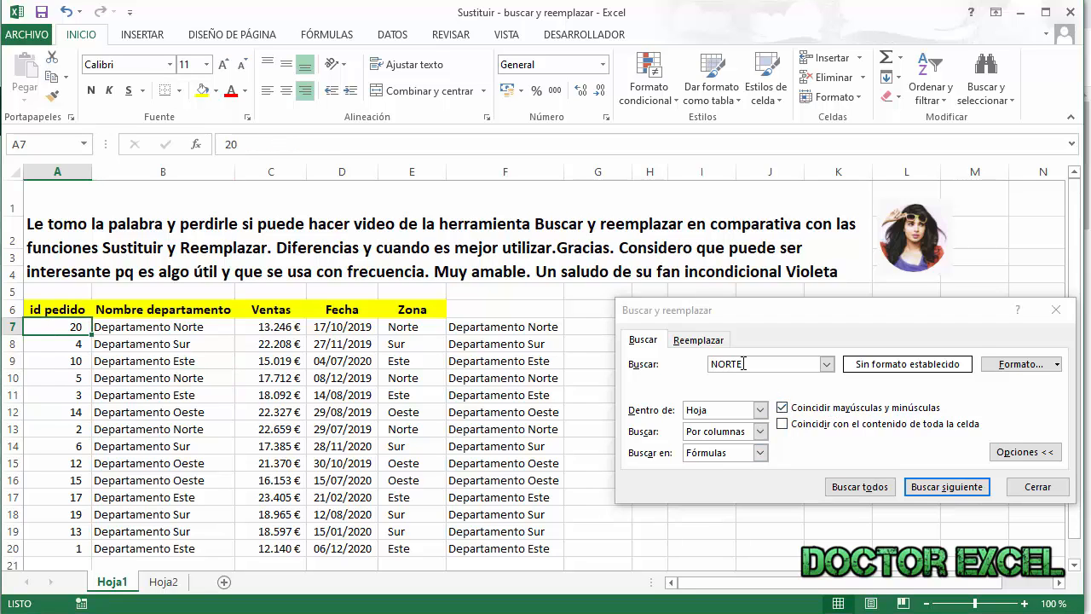
left_click(955, 490)
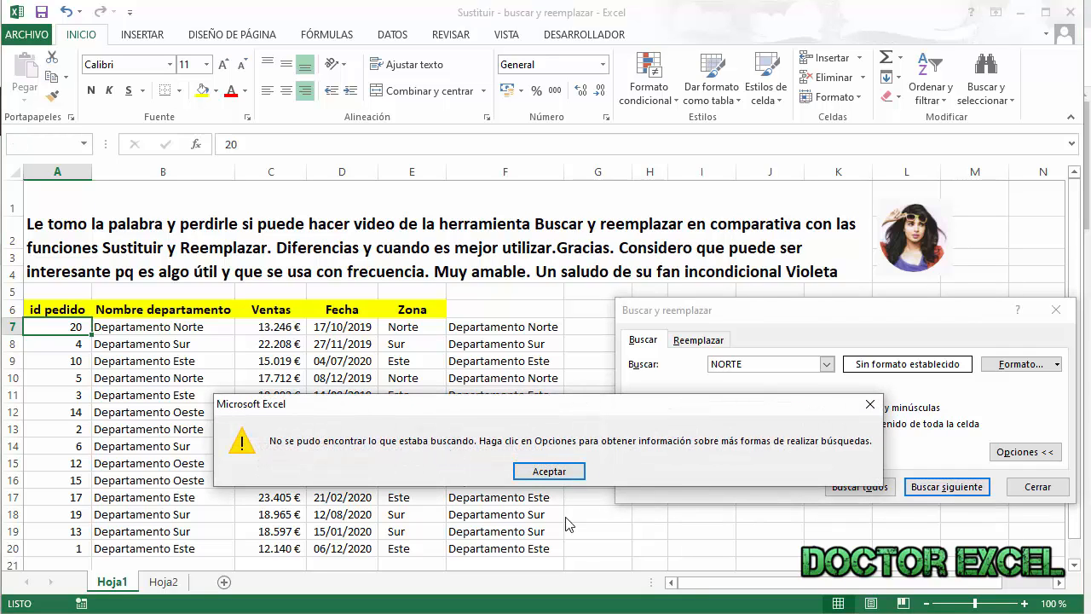
left_click(554, 472)
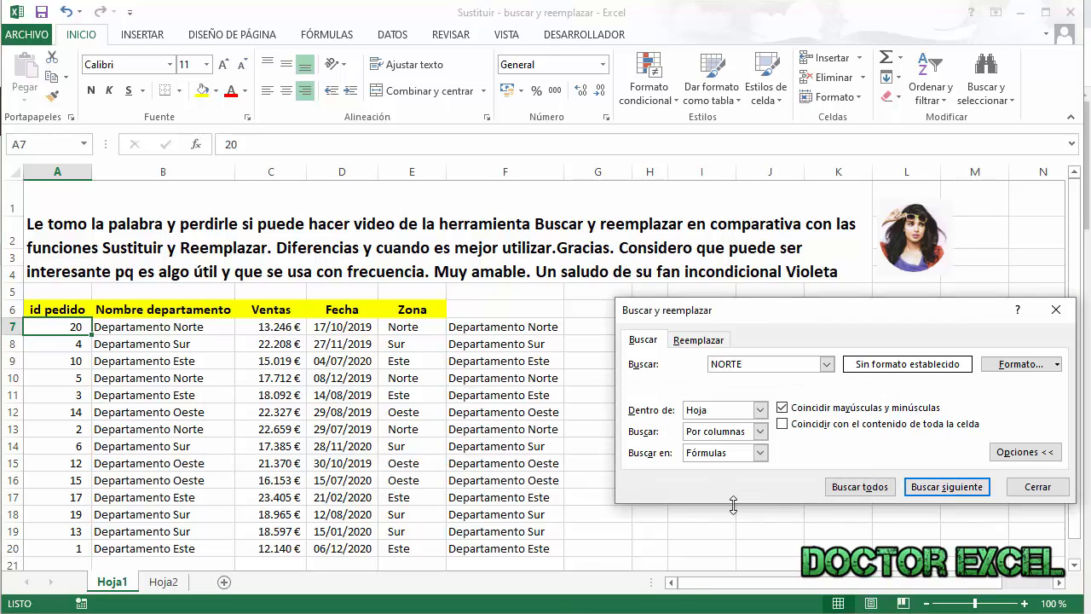
Step: Turn off case matching, turn on Coincidir con el contenido de toda la celda, and search for NORTE again
left_click(784, 406)
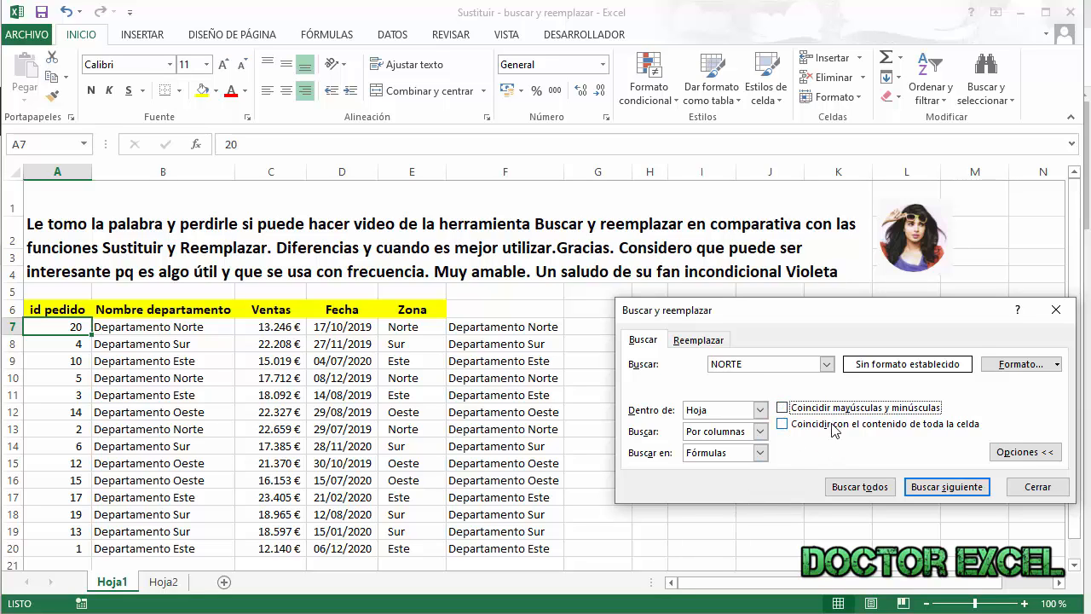
left_click(782, 423)
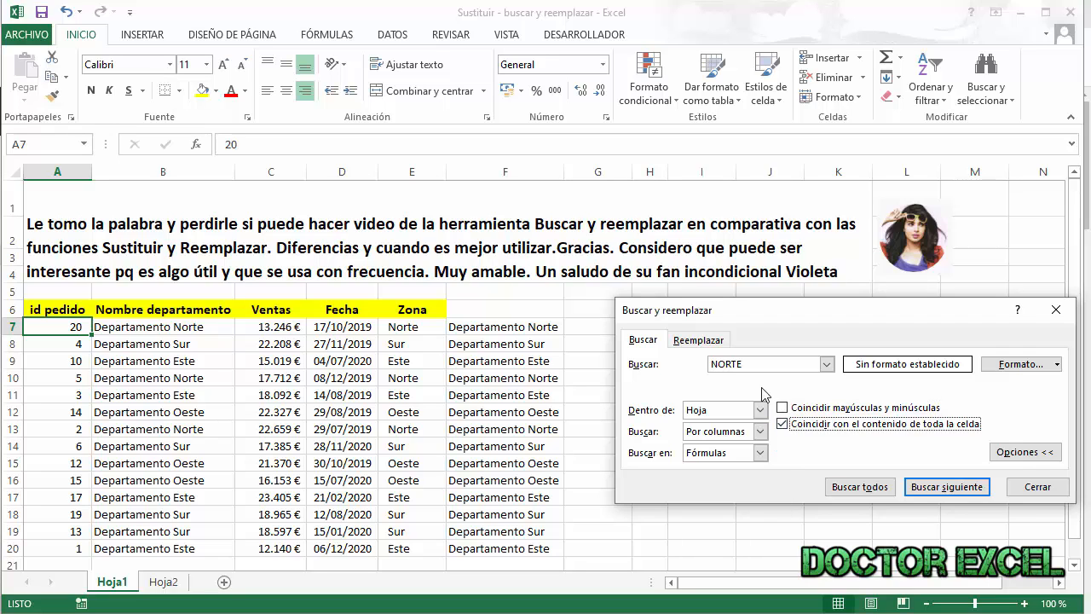
left_click(947, 487)
left_click(554, 476)
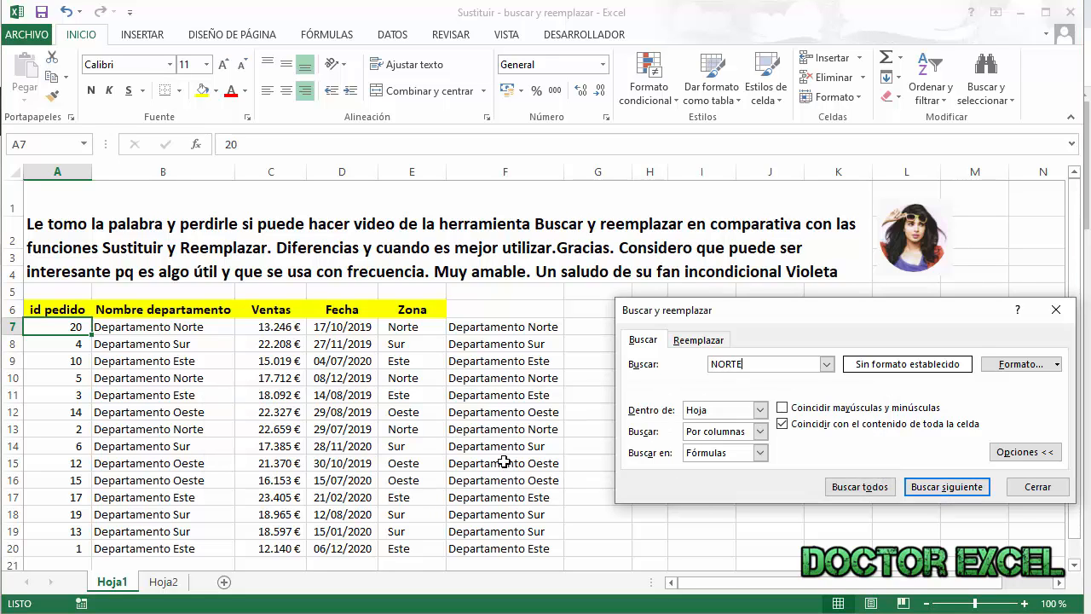
Step: Find the first two whole-cell matches of Departamento Norte by columns within Fórmulas
double_click(745, 364)
type("dEpartamento Norte")
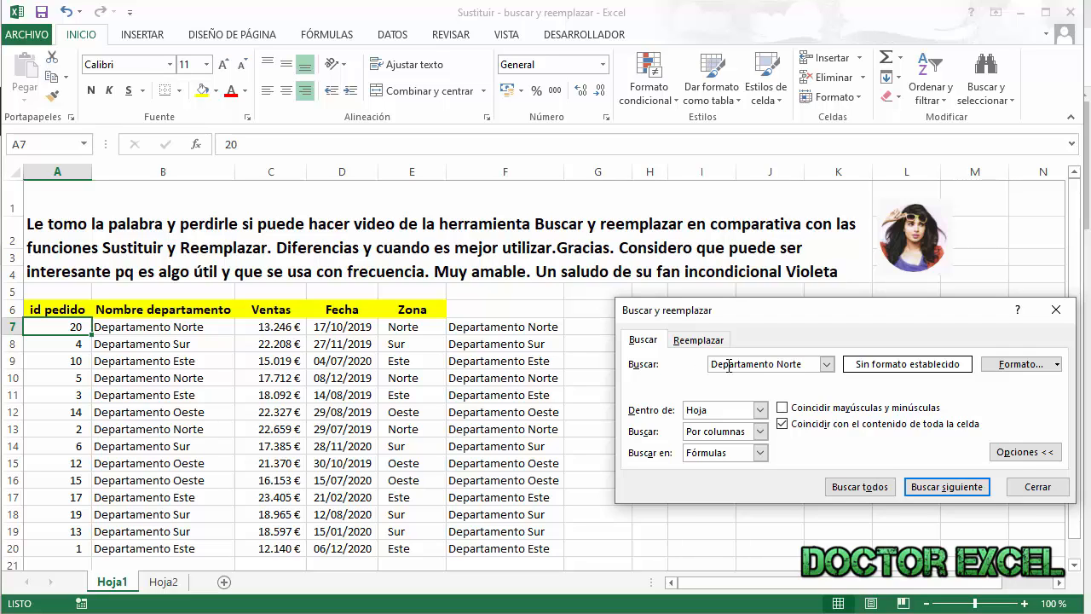
left_click(946, 487)
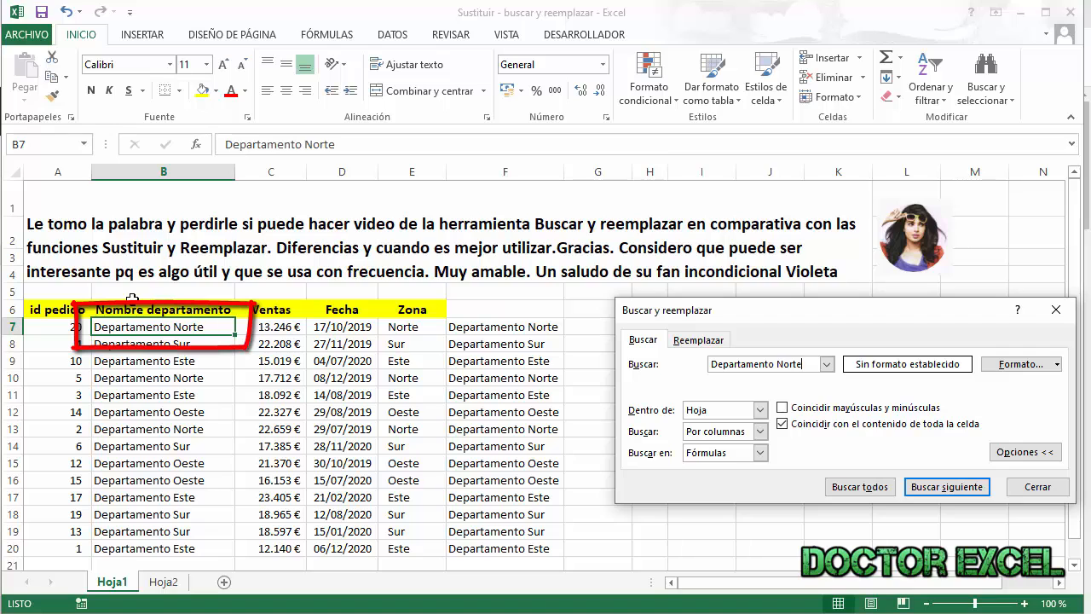
left_click(948, 487)
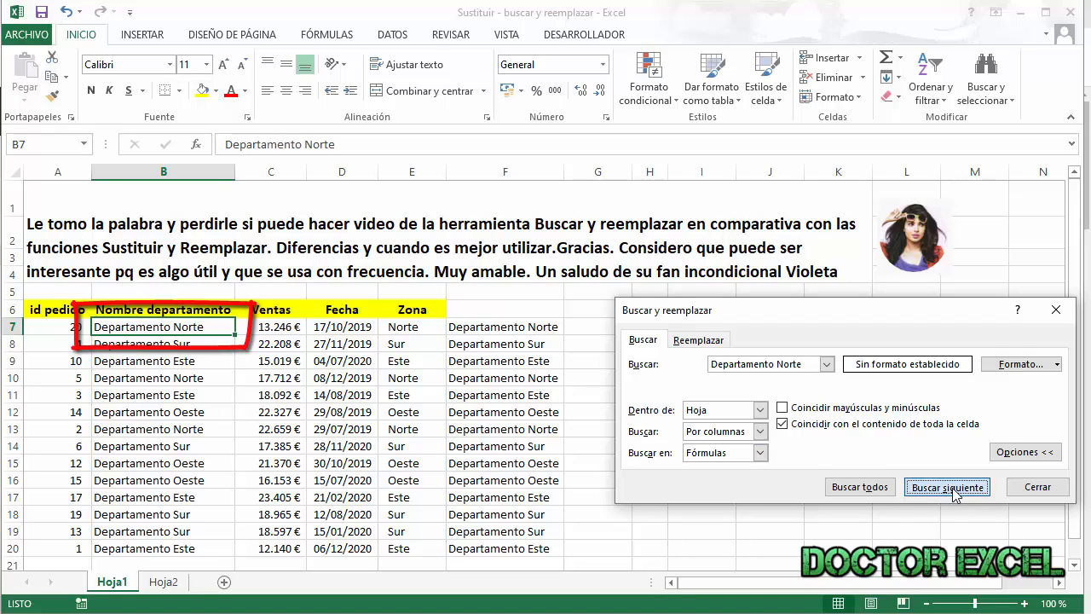
Step: Set the search order to Por filas and find the next match of Departamento Norte
left_click(758, 432)
left_click(733, 445)
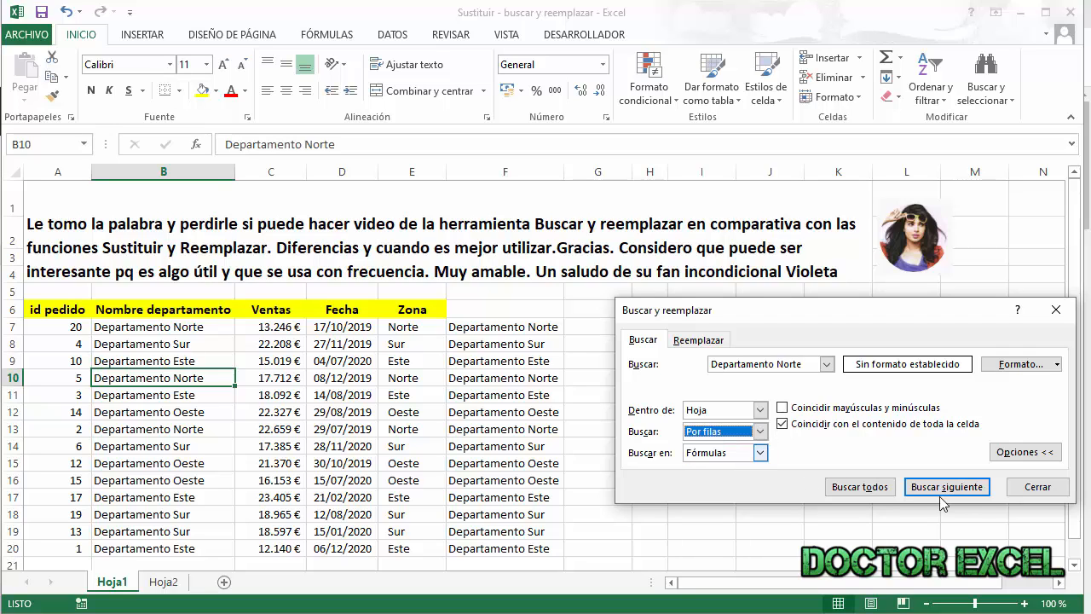
left_click(966, 491)
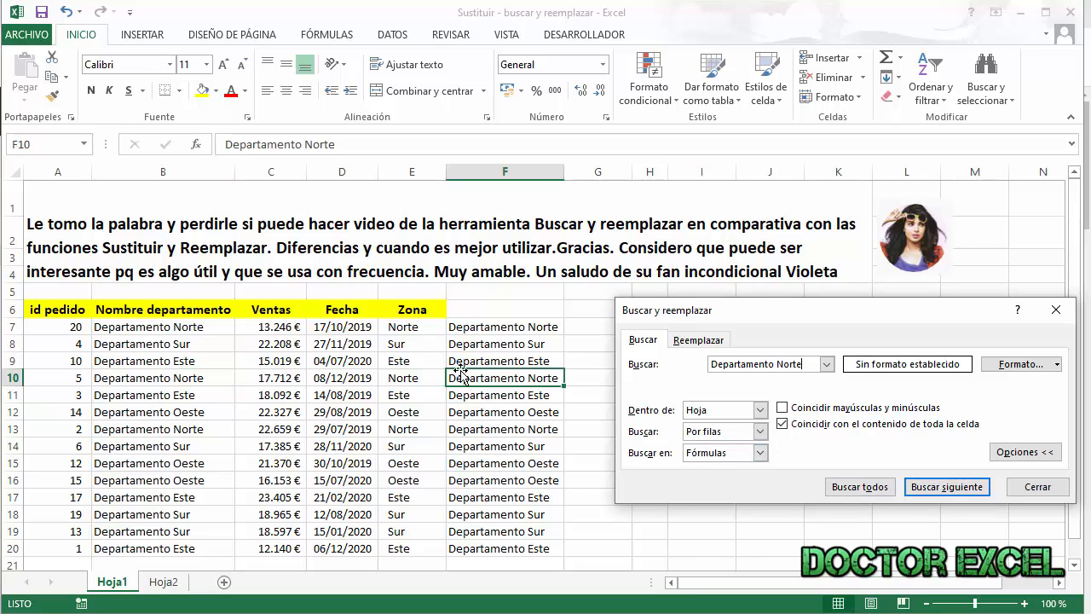
Step: Set the search to look in Valores and find the first two whole-cell matches of Departamento Norte from cell A7
left_click(759, 453)
left_click(754, 480)
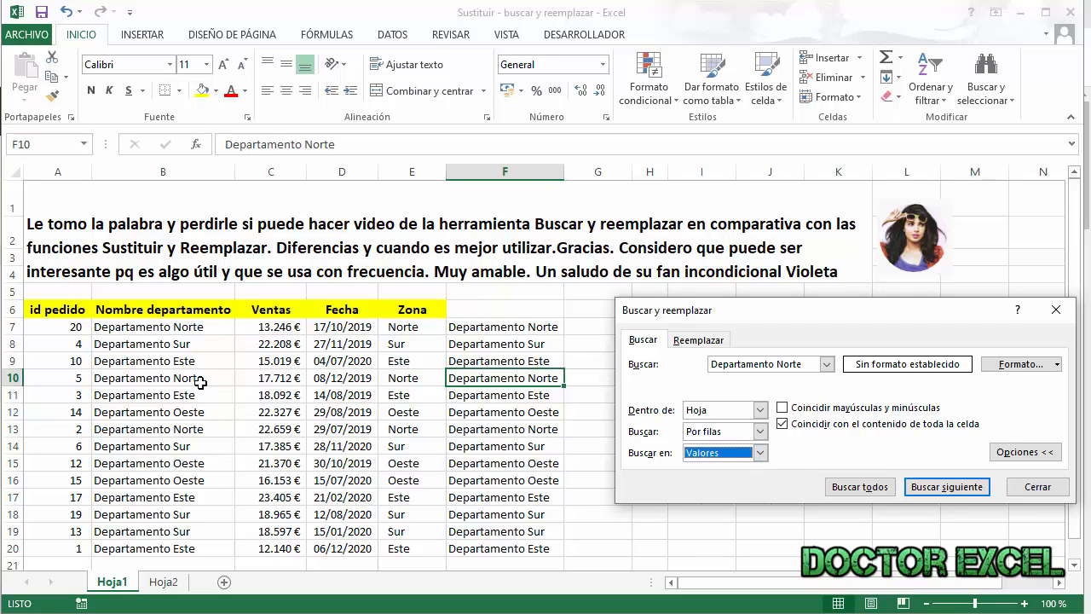
left_click(58, 328)
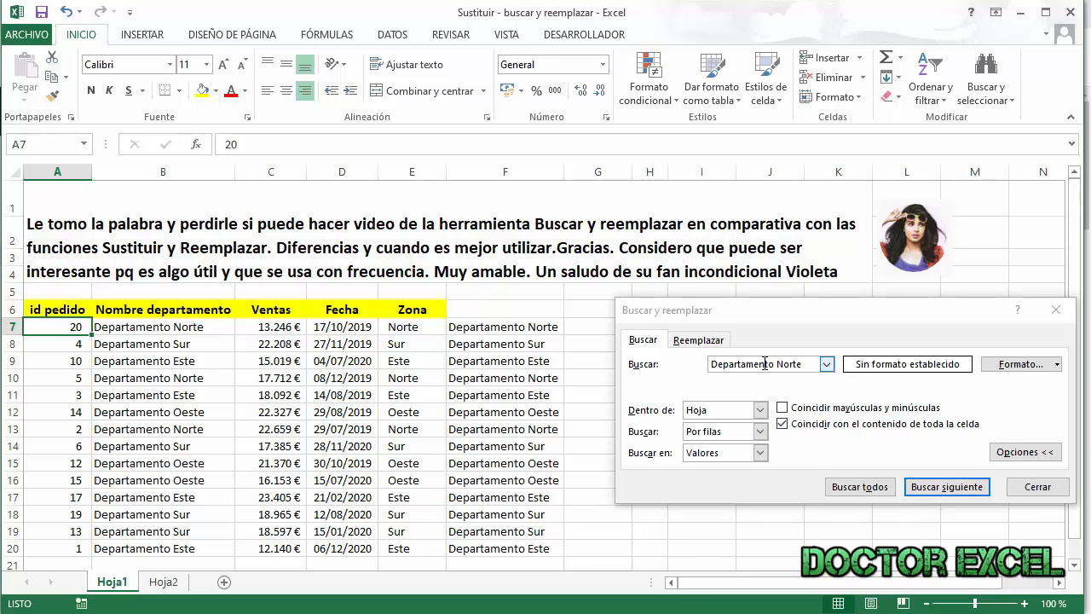
left_click(955, 494)
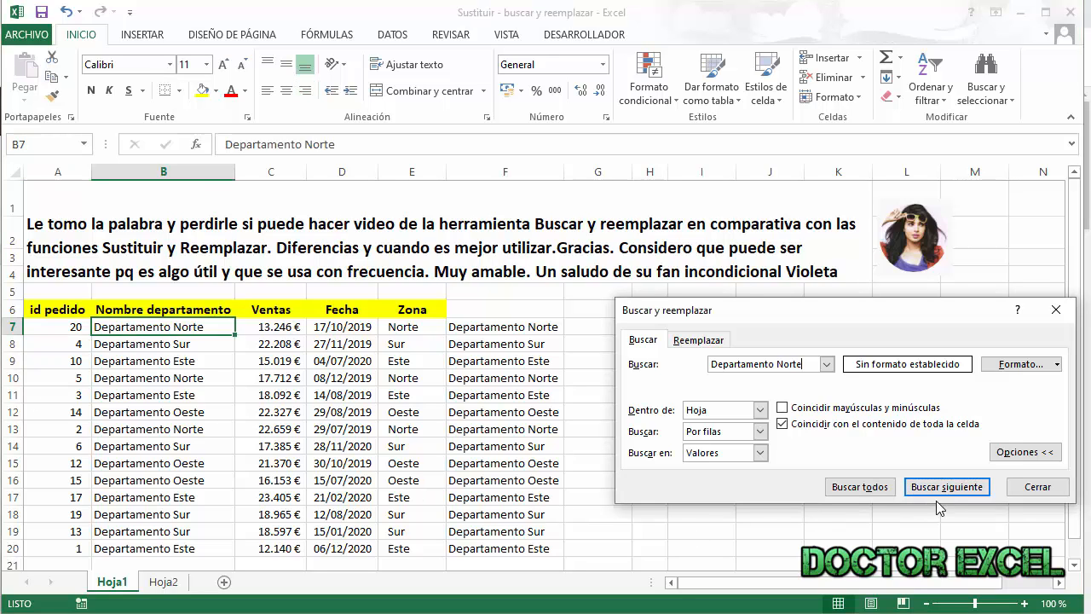
left_click(947, 488)
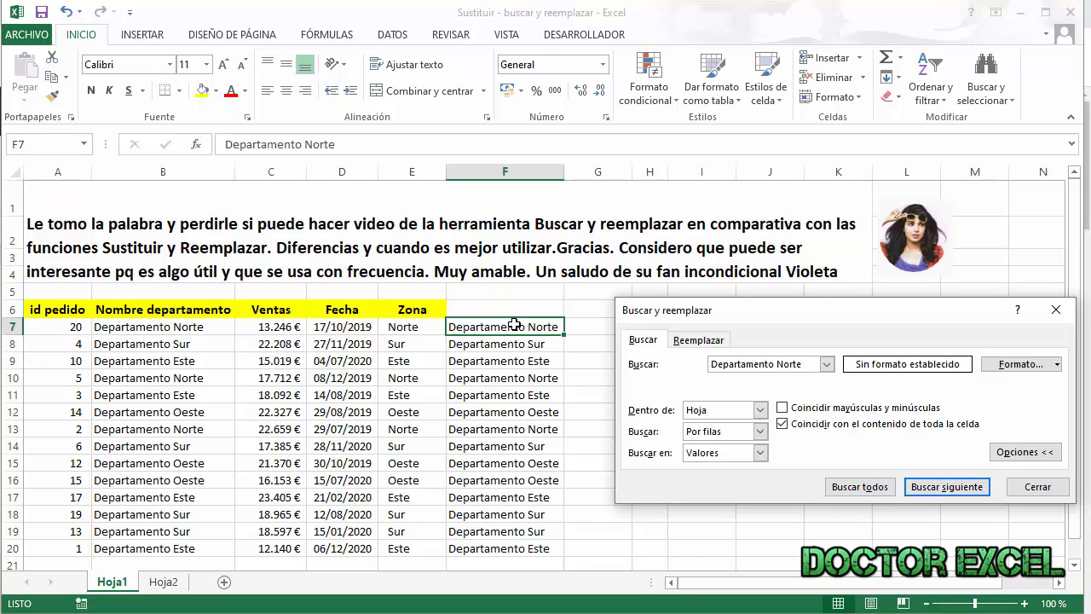
Step: Find Norte as a whole-cell match in Valores starting from cell A7, and close the Find dialog
left_click_drag(809, 364, 624, 365)
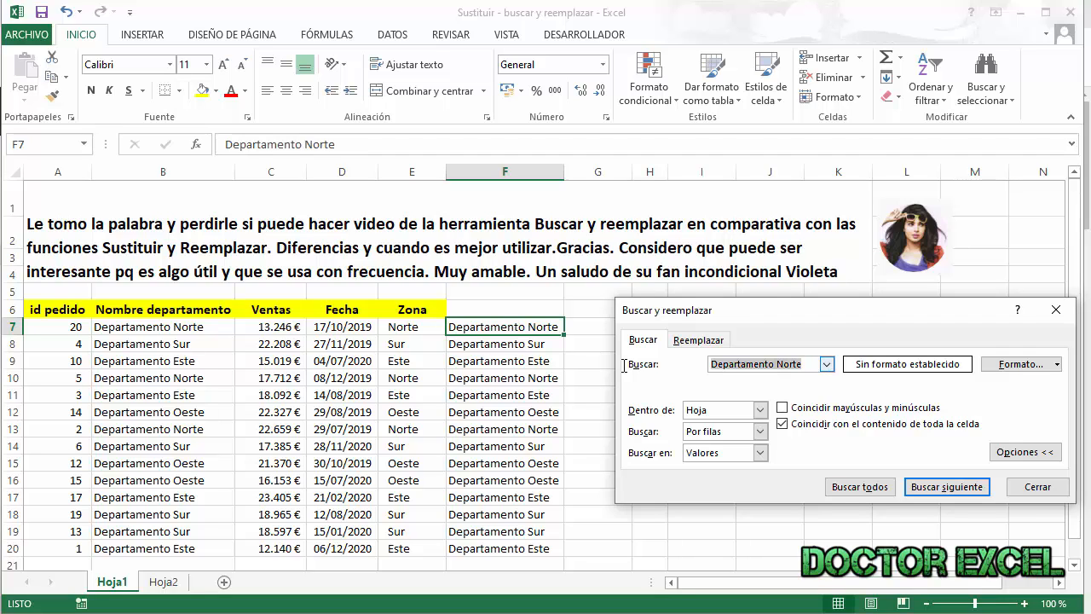
type("No")
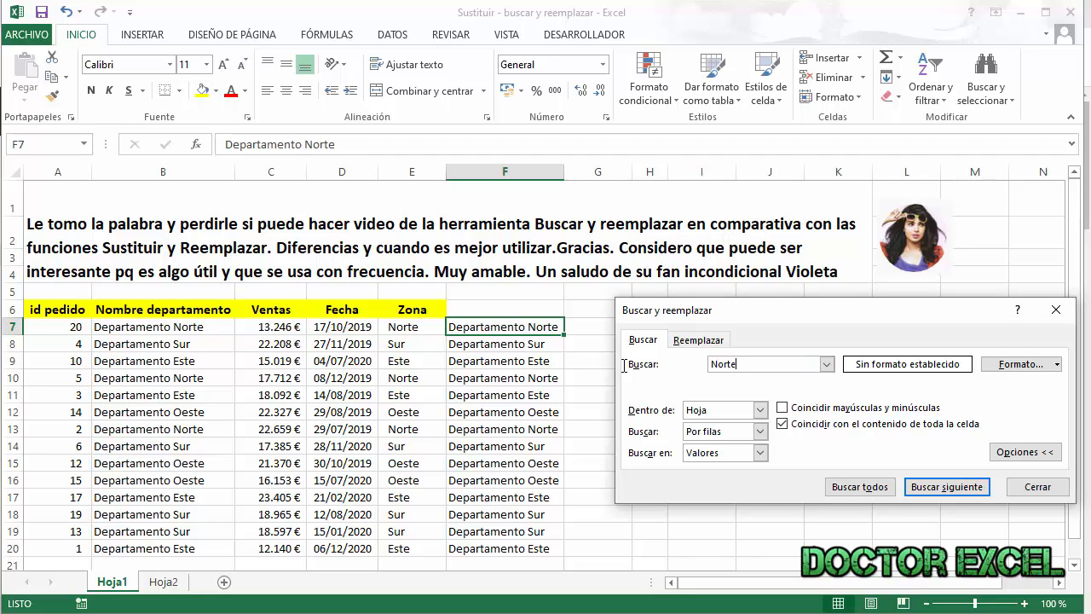
left_click(65, 328)
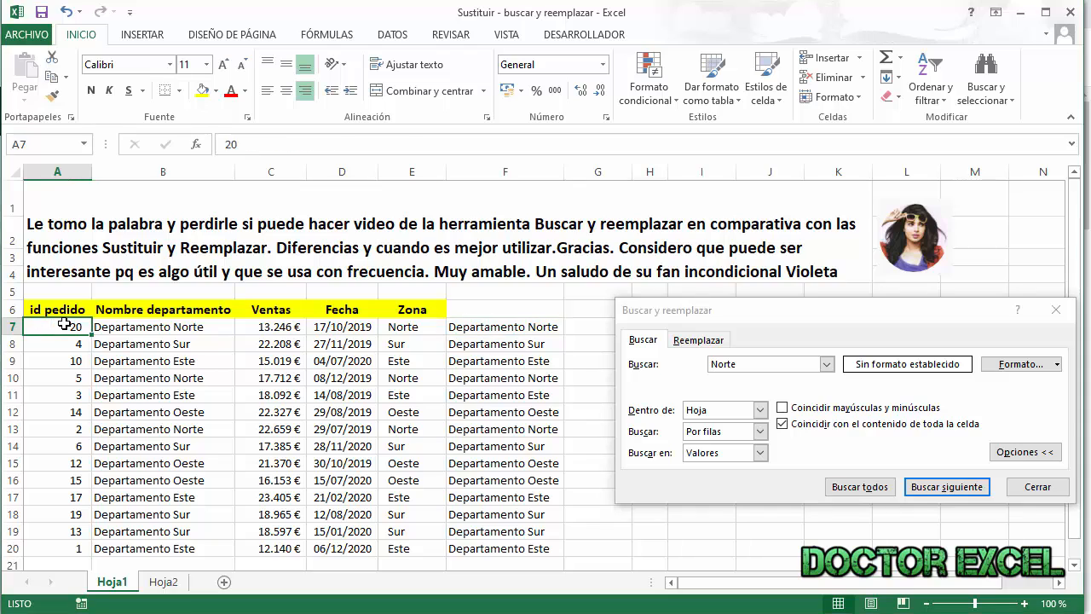
left_click(946, 487)
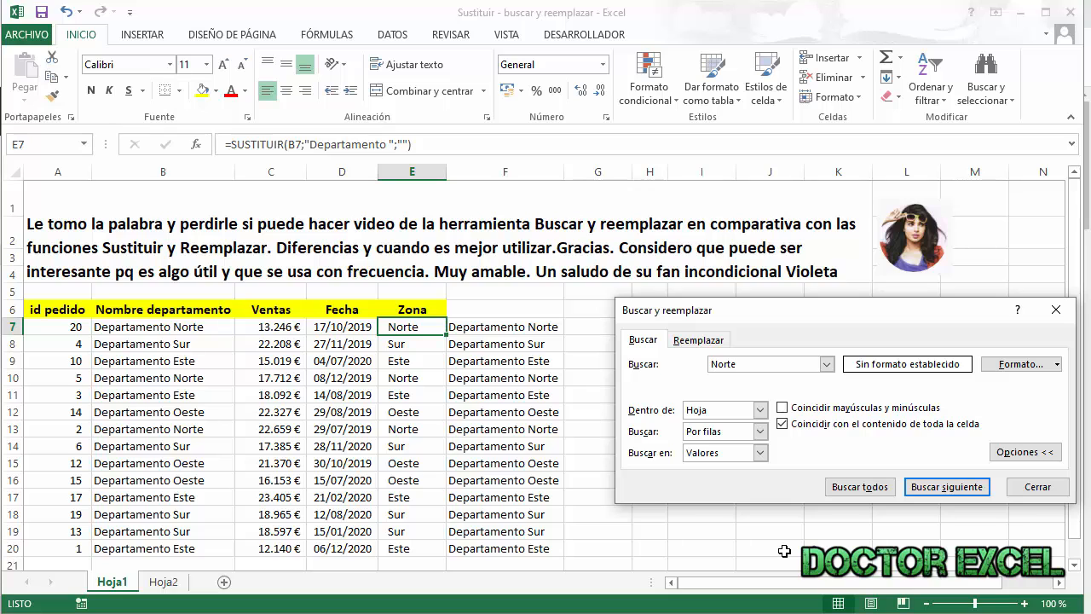
left_click(1037, 487)
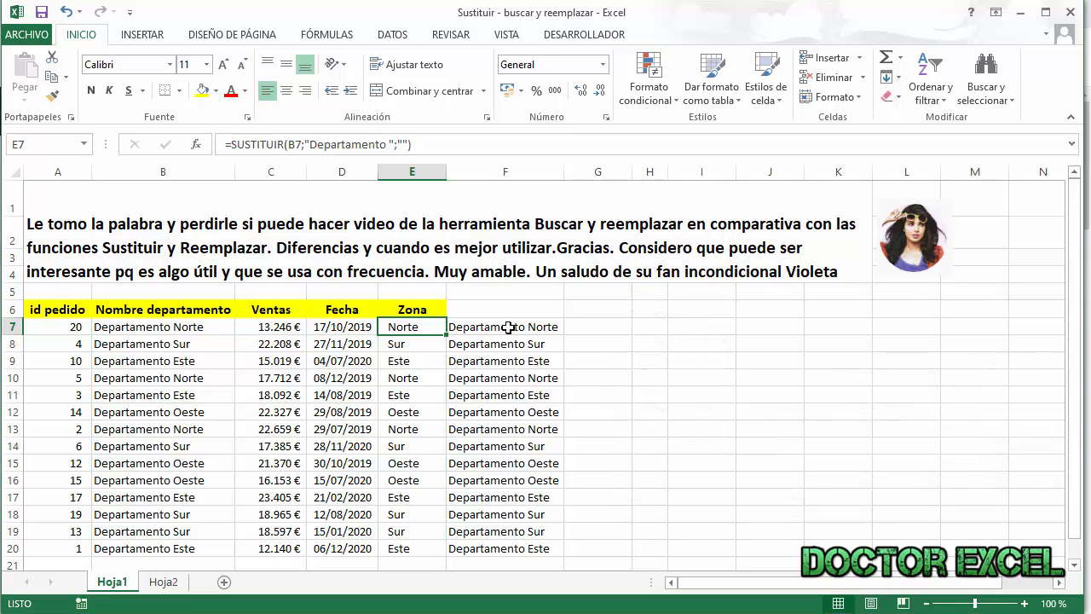
Step: Clear the department names copied beside the Zona column in cells F6:F20 and deselect the range
left_click(499, 306)
left_click_drag(499, 304, 504, 555)
key("Delete")
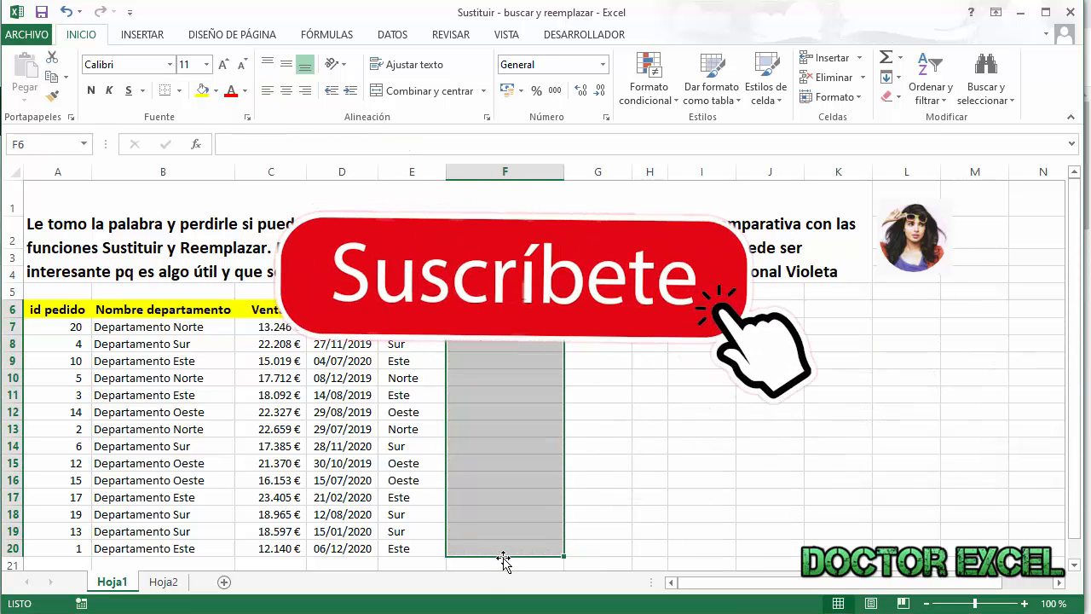
left_click(703, 519)
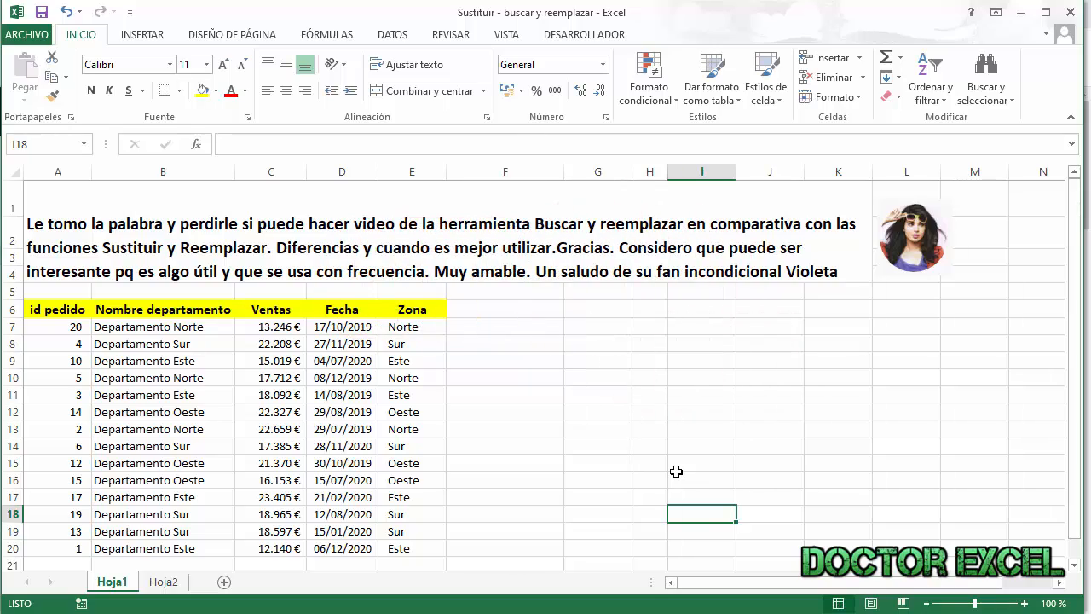
Step: Clear the search text in the Find dialog and pick the format of the id pedido header in A6 as the search format
key("ctrl+b")
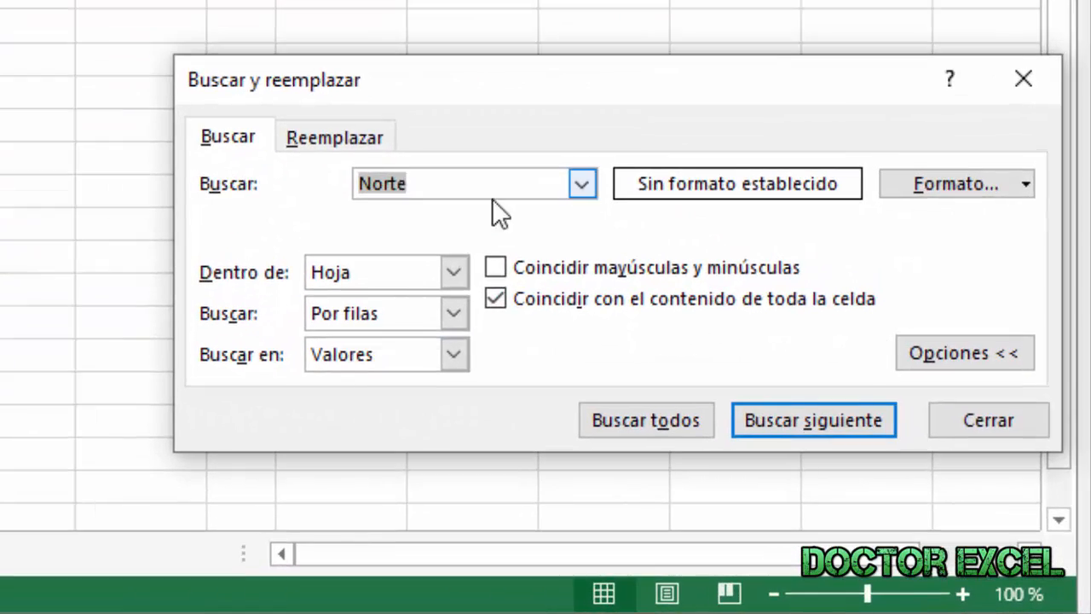
key("BackSpace")
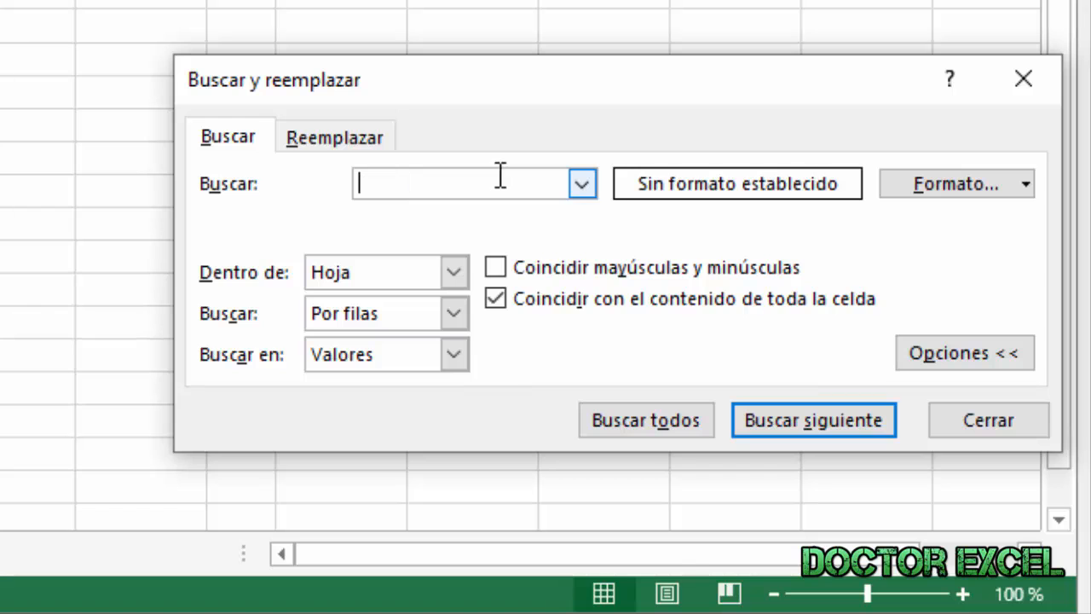
left_click(980, 185)
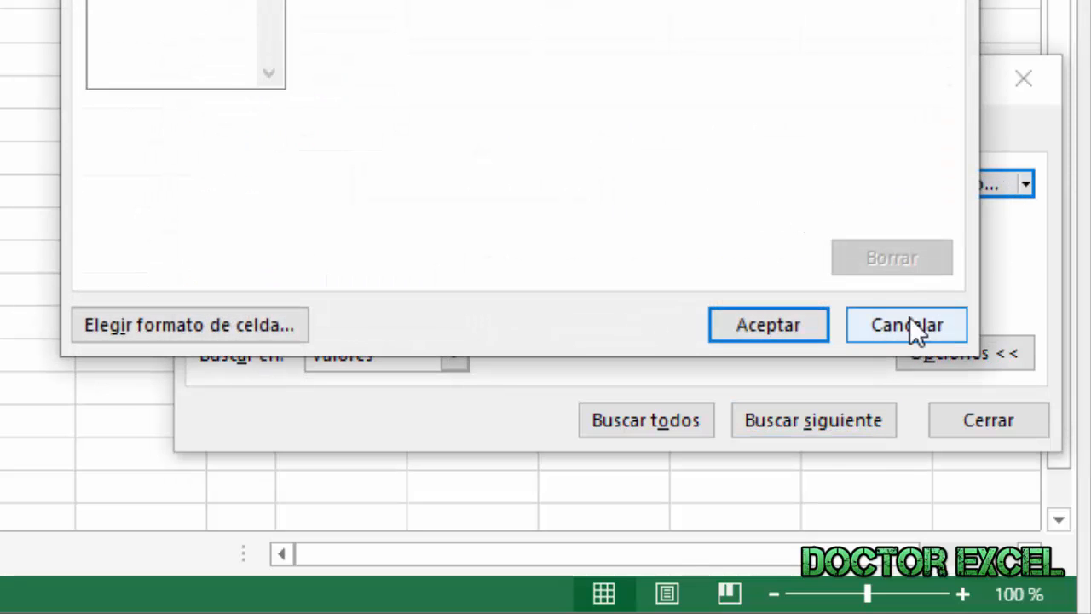
left_click(910, 322)
left_click(1026, 184)
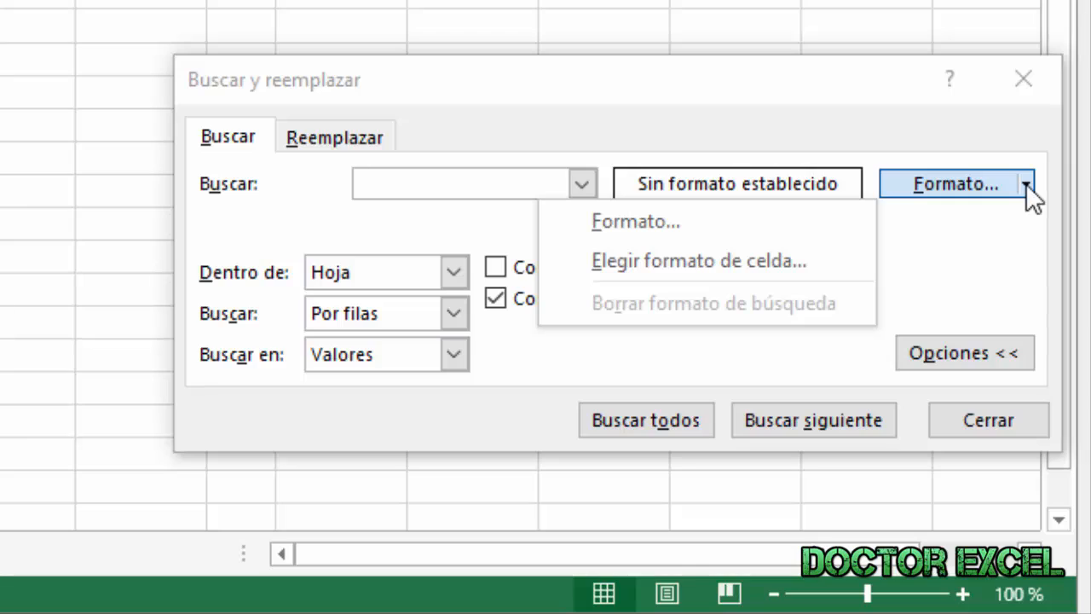
left_click(734, 258)
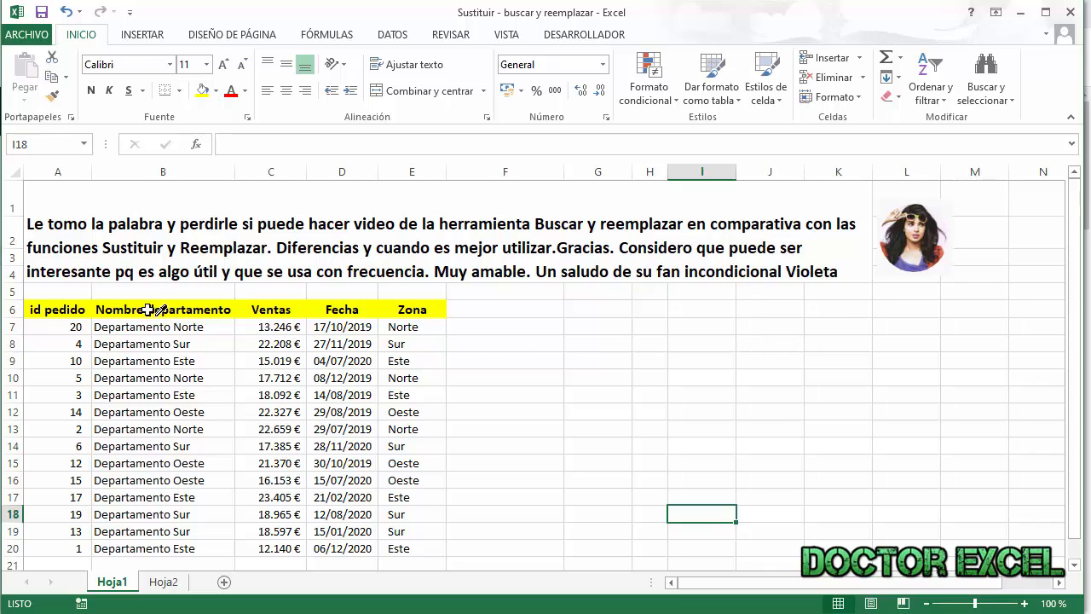
left_click(58, 311)
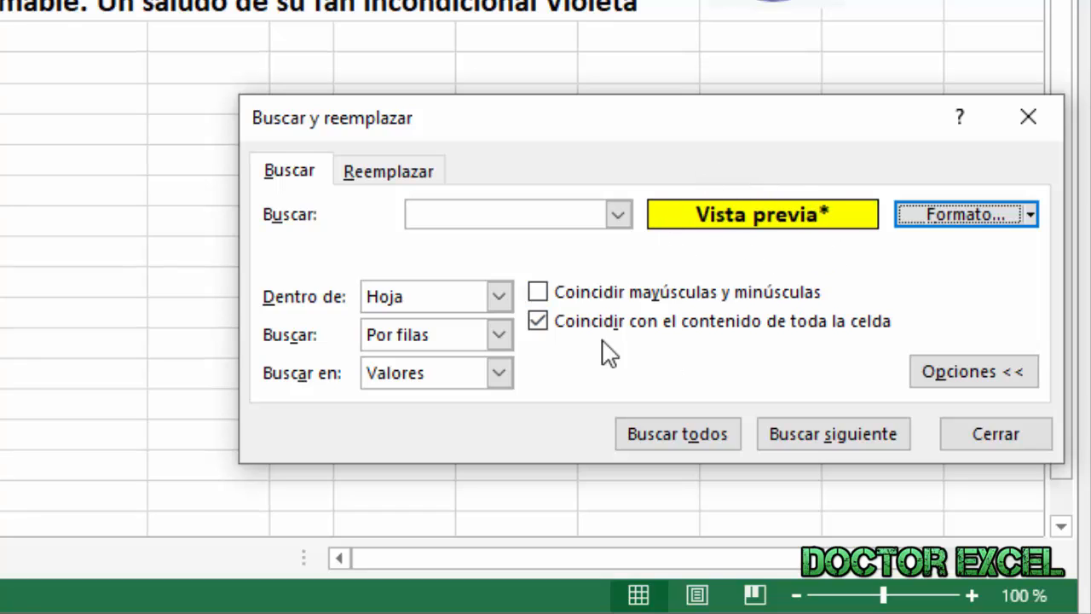
Step: Turn off whole-cell content matching and set the search scope to Libro
left_click(536, 321)
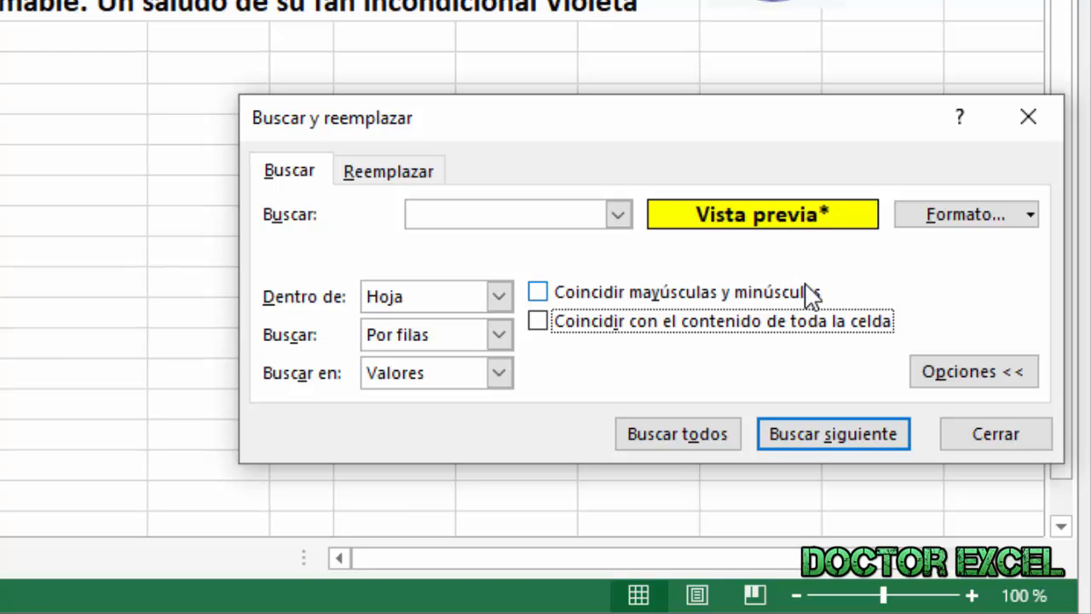
left_click(498, 296)
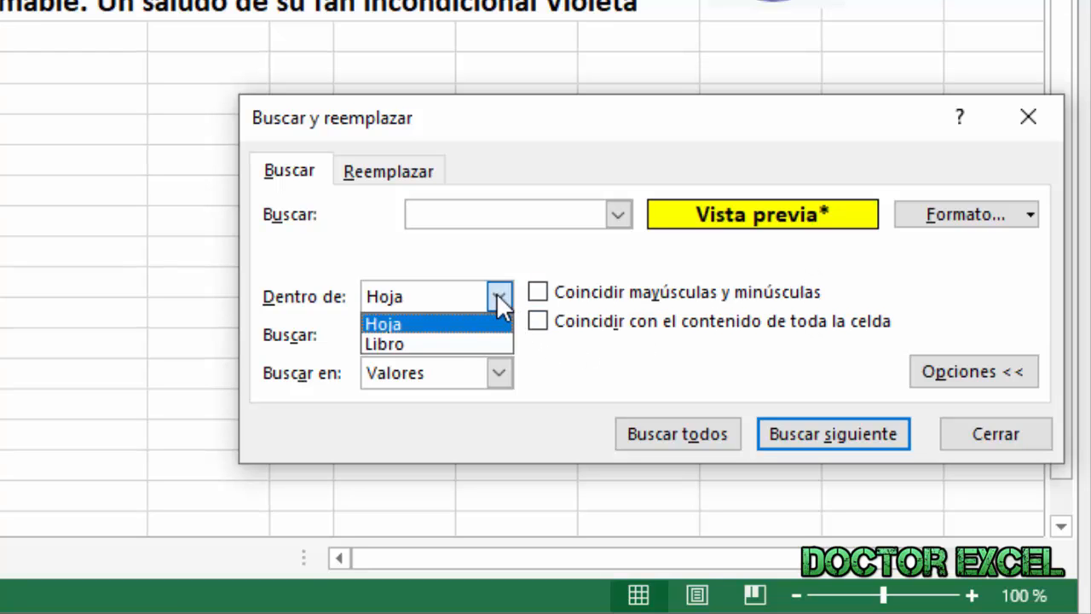
left_click(453, 341)
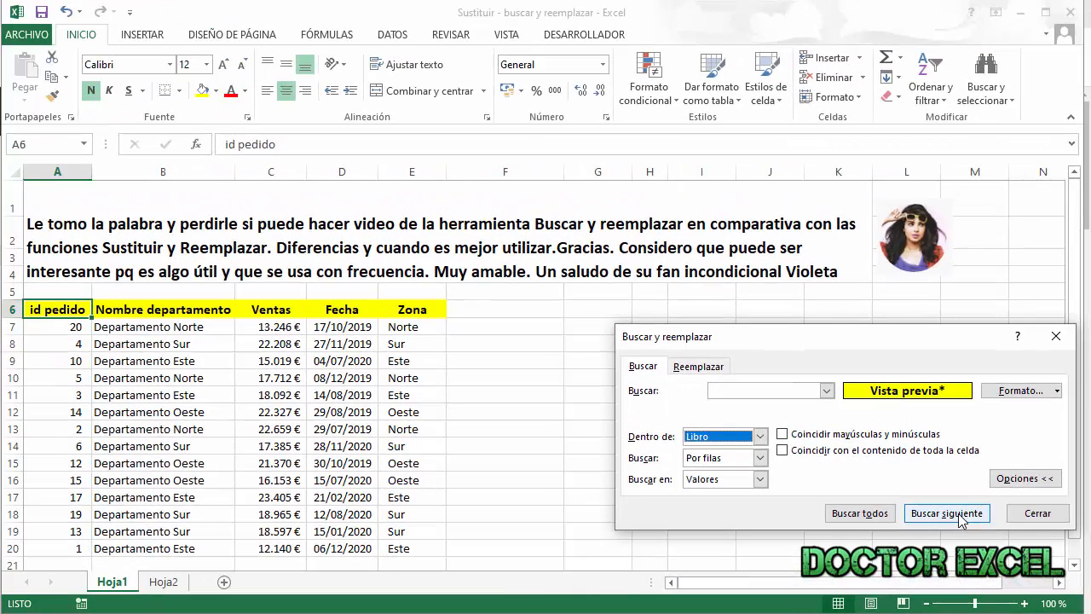
Step: Go through the cells matching the header format one by one across Hoja1 and Hoja2, and return to Hoja1
left_click(886, 467)
left_click(948, 513)
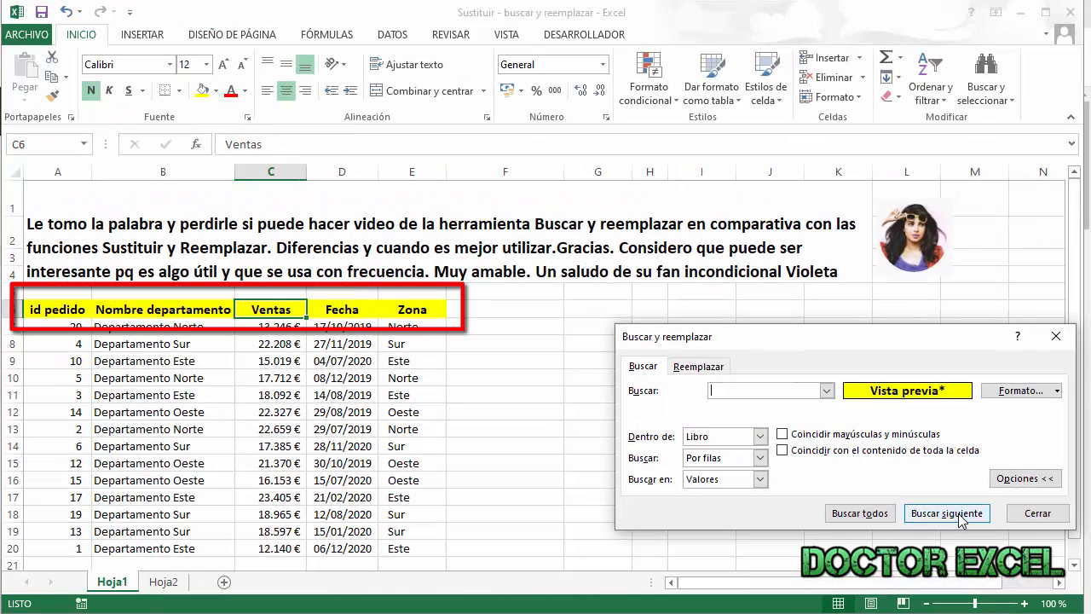
left_click(948, 513)
left_click(948, 513)
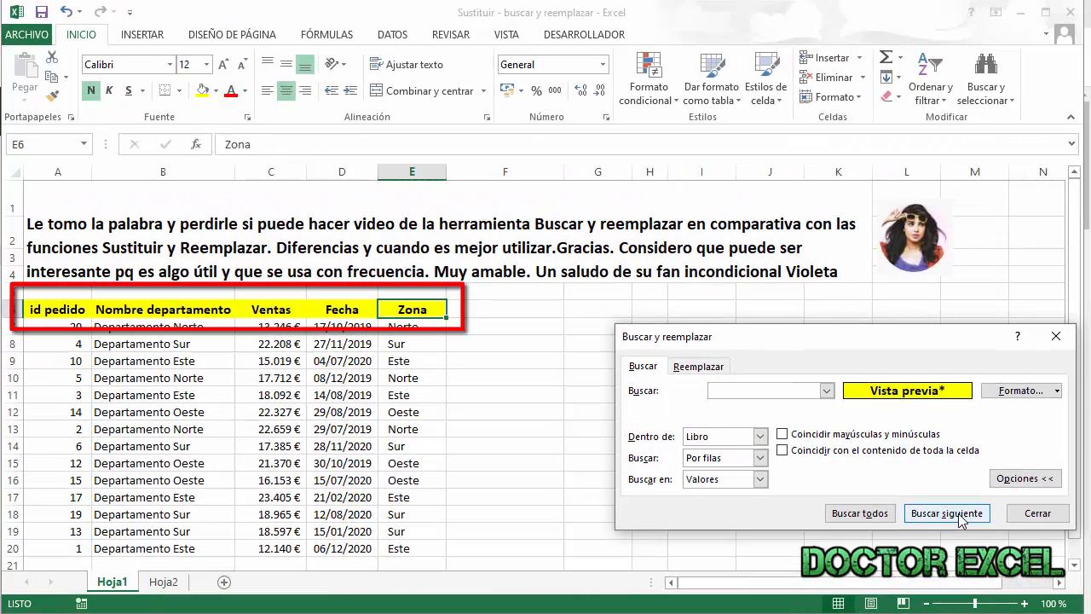
left_click(958, 513)
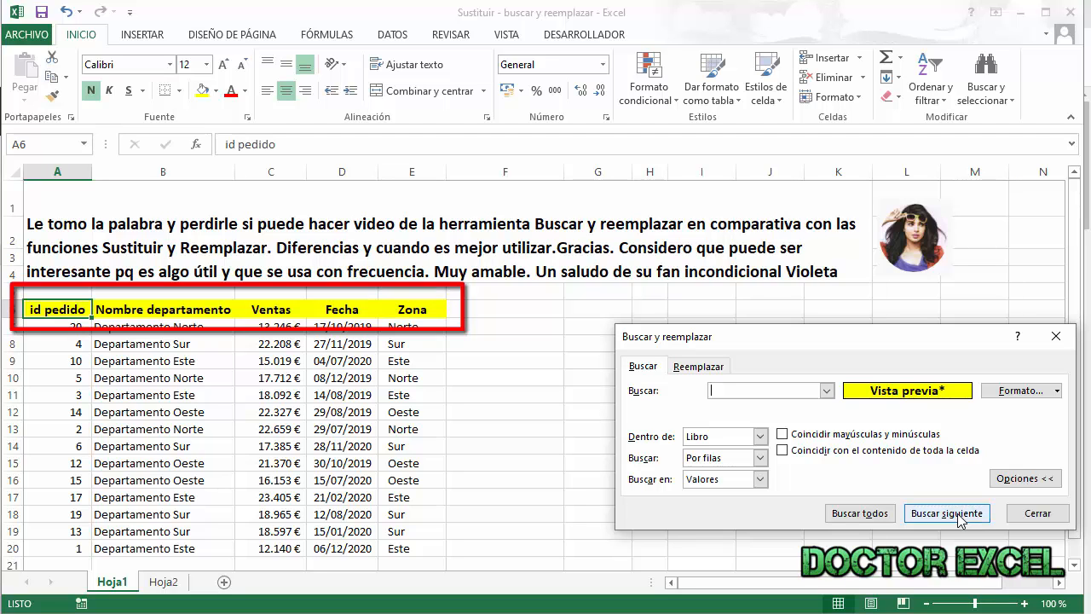
left_click(958, 513)
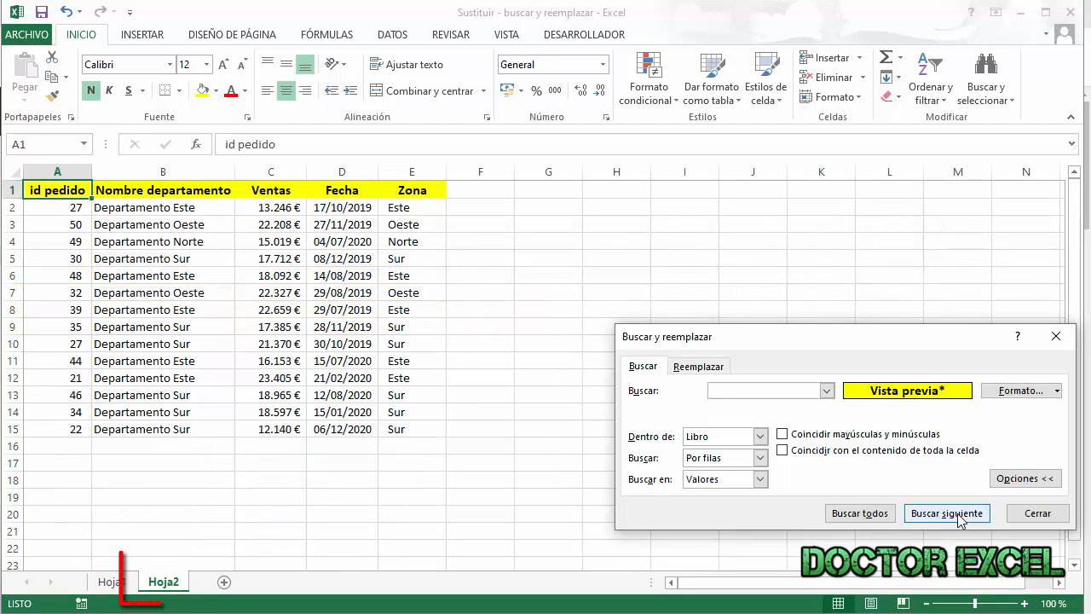
left_click(958, 514)
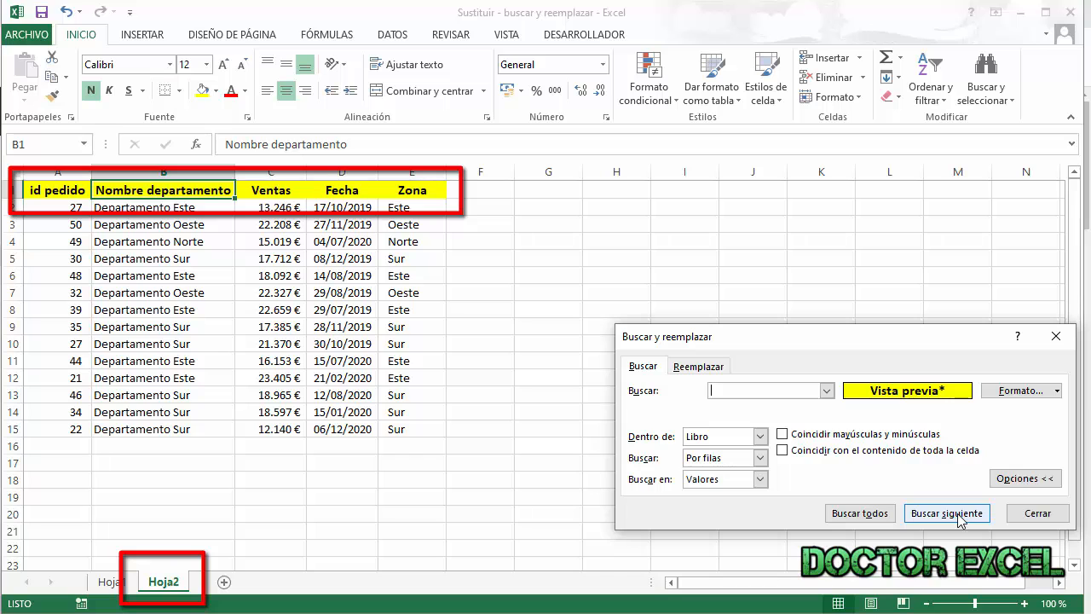
left_click(958, 514)
left_click(958, 514)
left_click(958, 514)
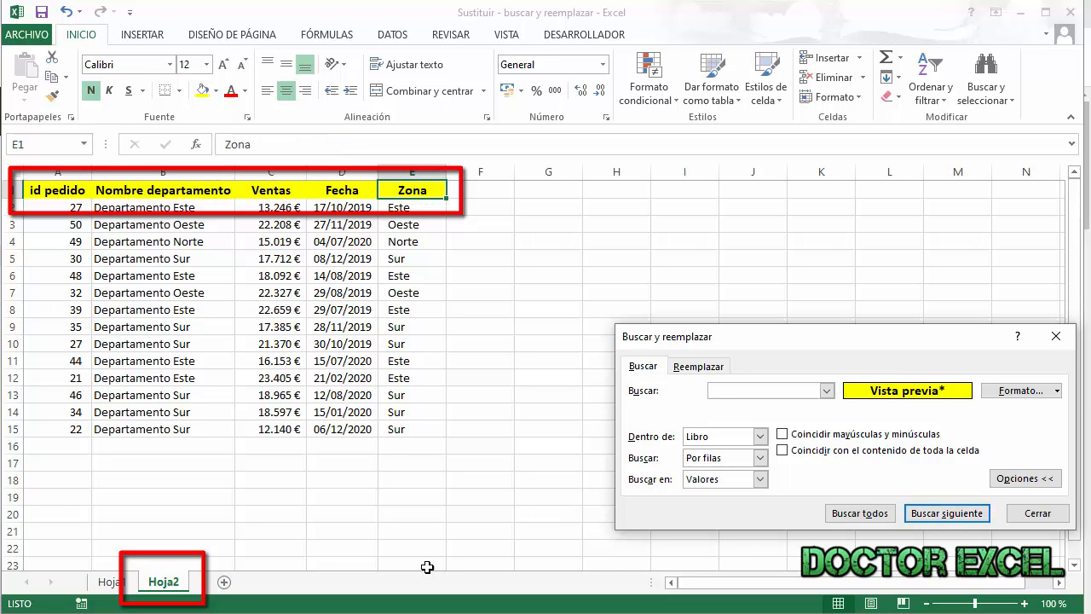
left_click(114, 583)
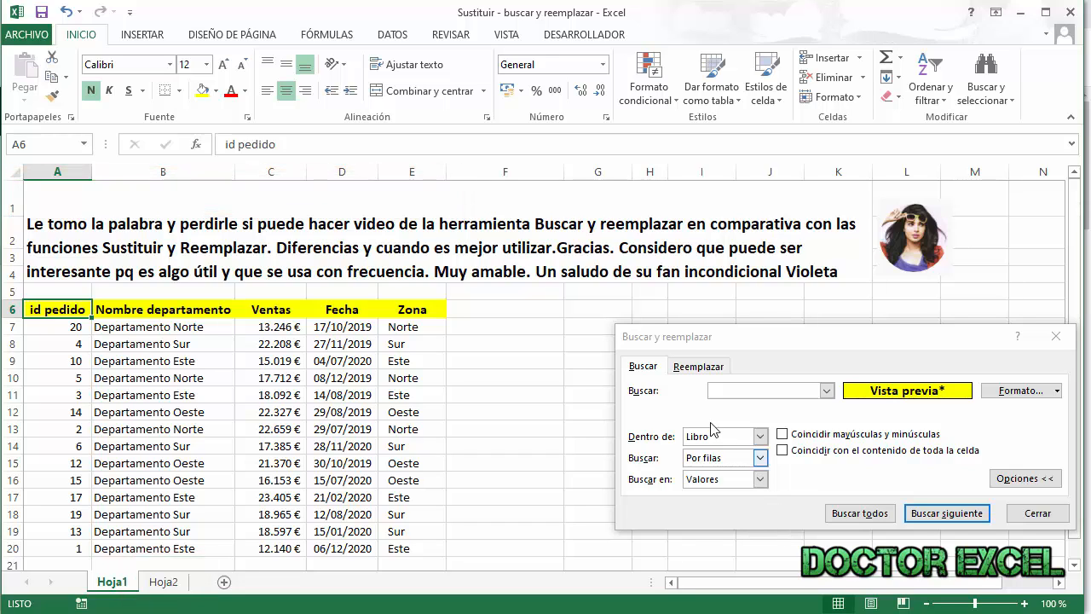
Step: Clear the replacement text Oeste and set the replacement format's fill to the lightest green theme colour
left_click(696, 366)
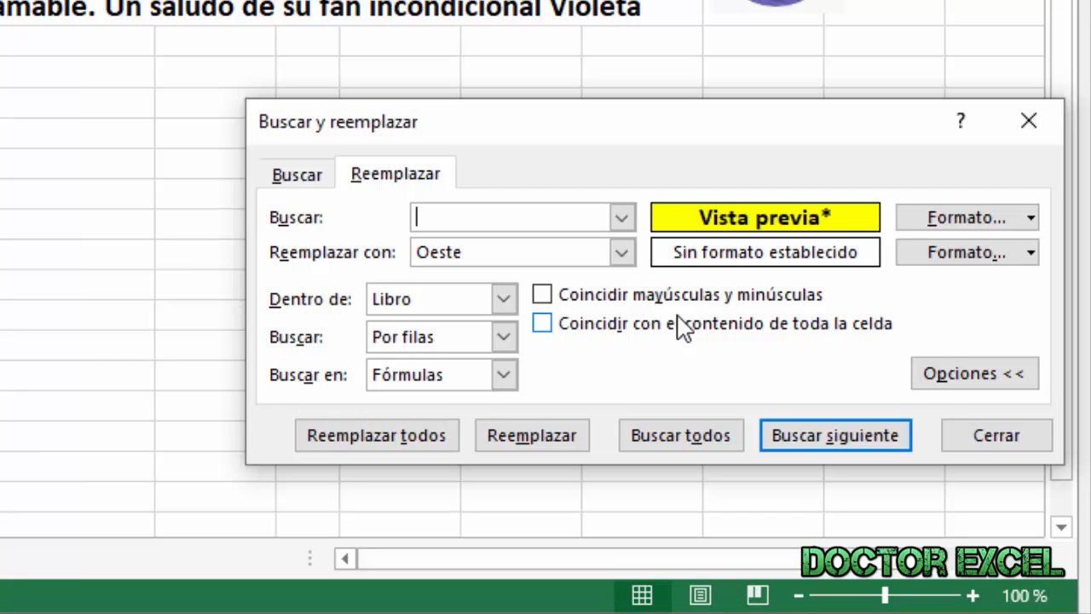
left_click_drag(493, 253, 411, 252)
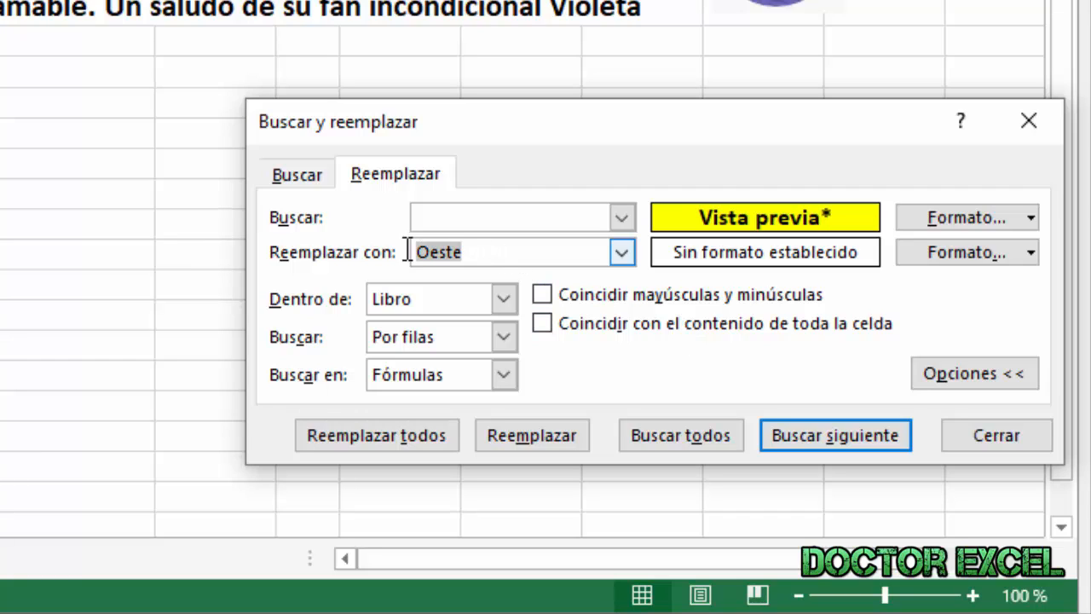
key("Delete")
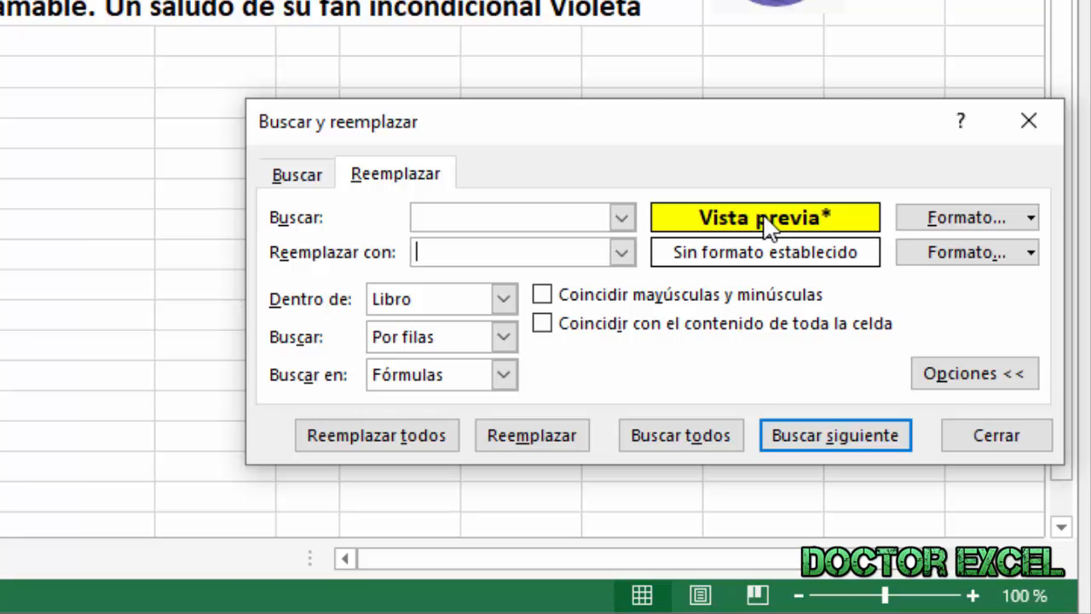
left_click(1031, 254)
left_click(793, 298)
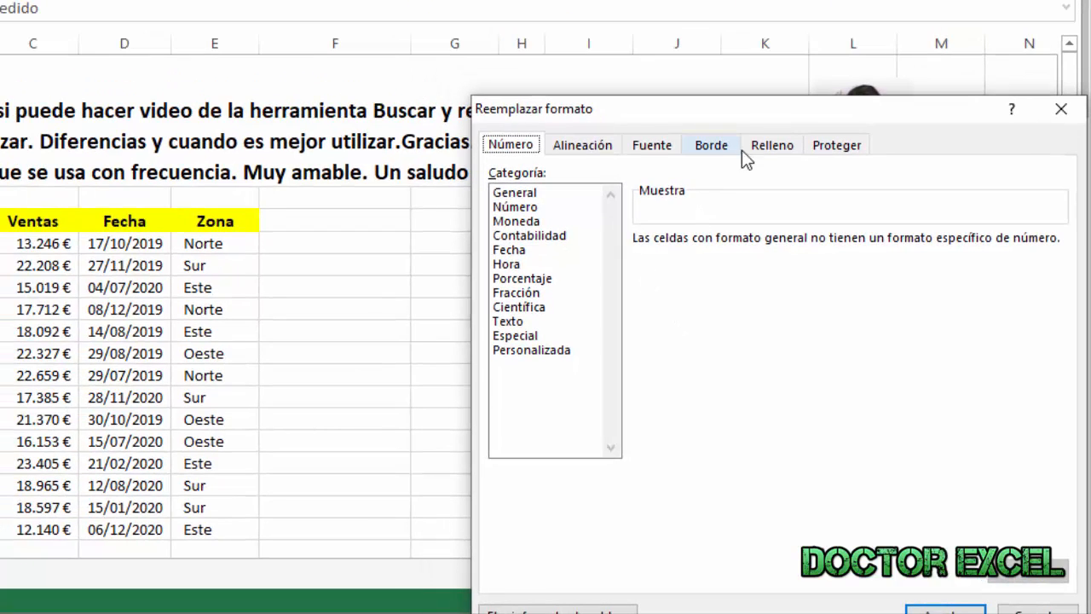
left_click(760, 150)
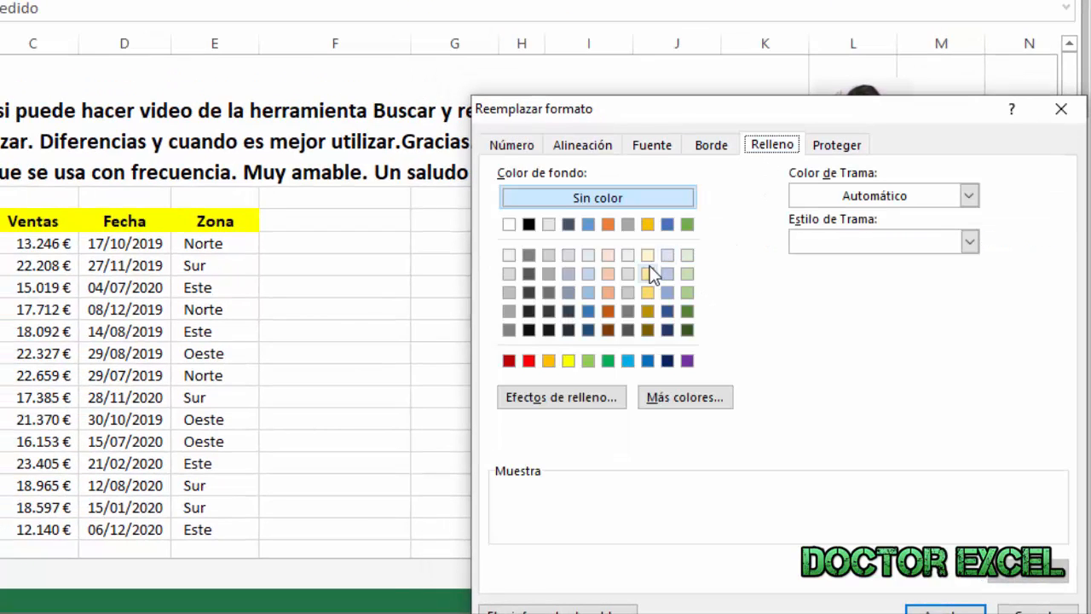
left_click(686, 256)
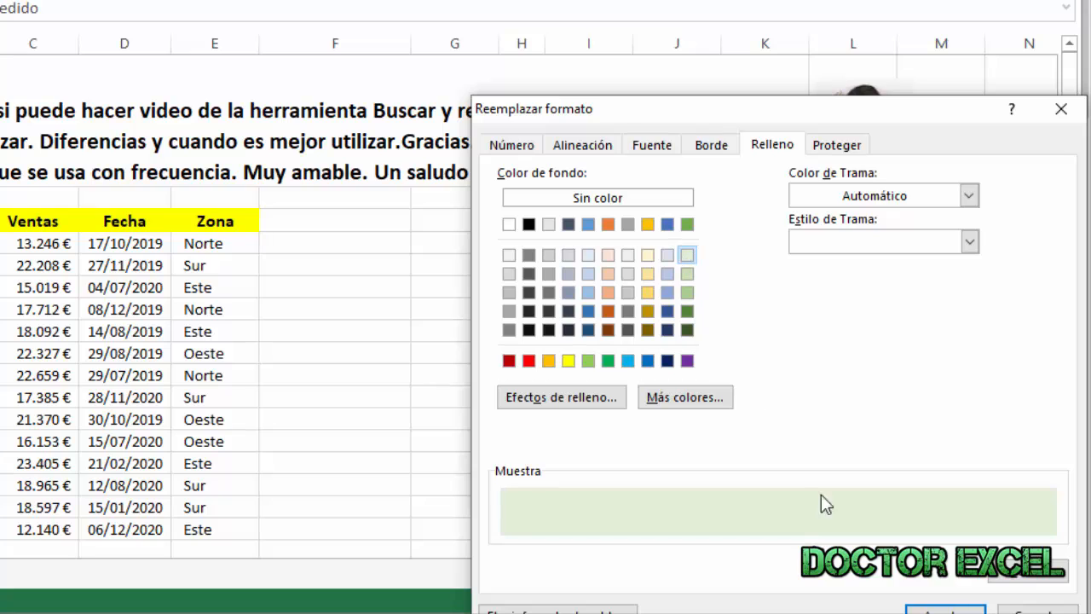
Step: Set the replacement format's font style to Cursiva and its colour to standard red, and accept the format
left_click(652, 146)
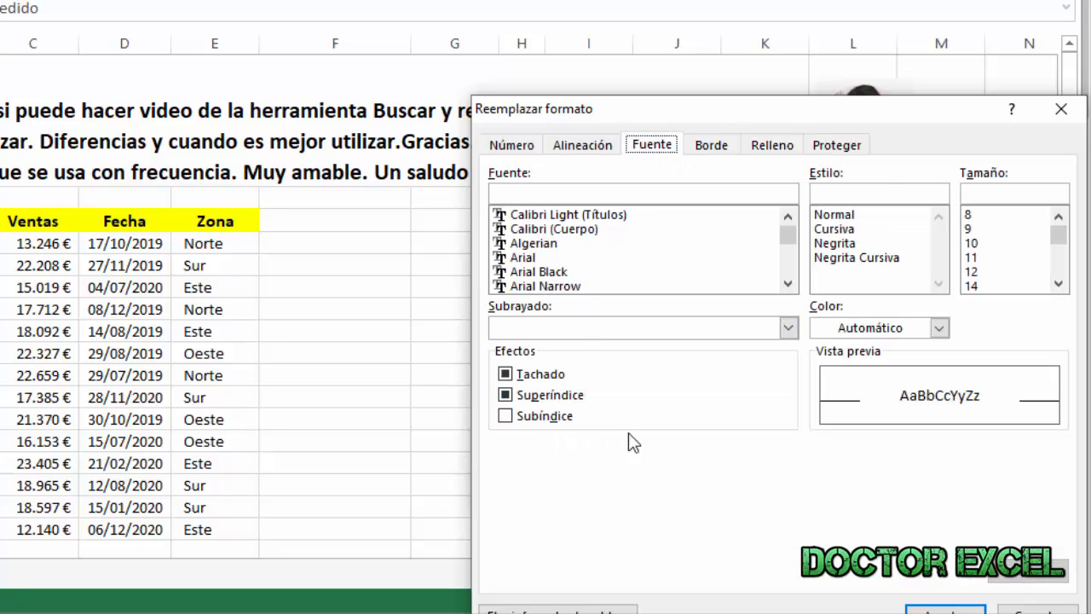
left_click(834, 229)
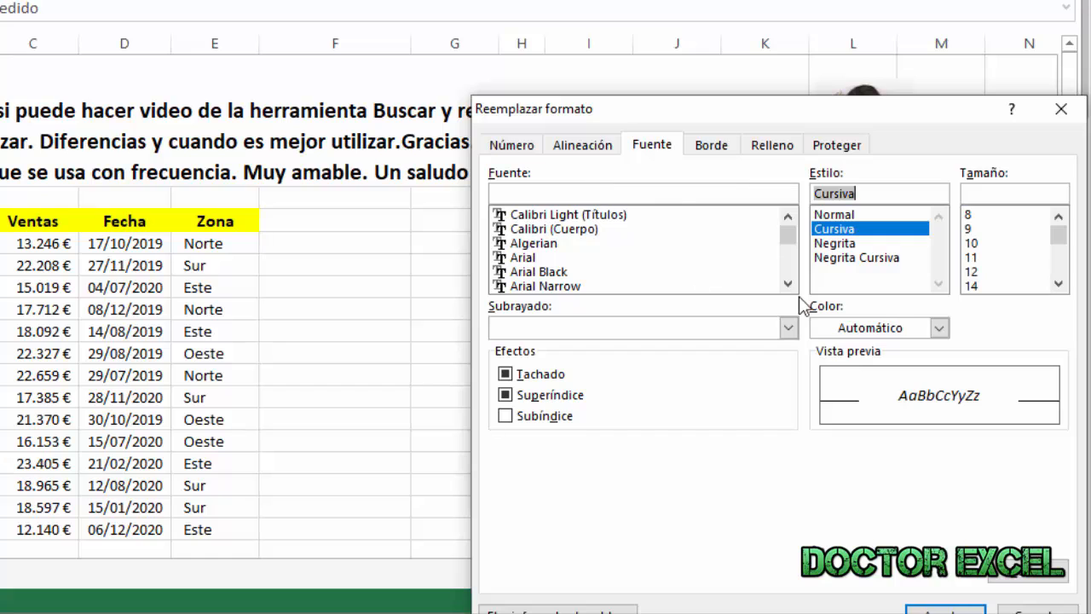
left_click(938, 327)
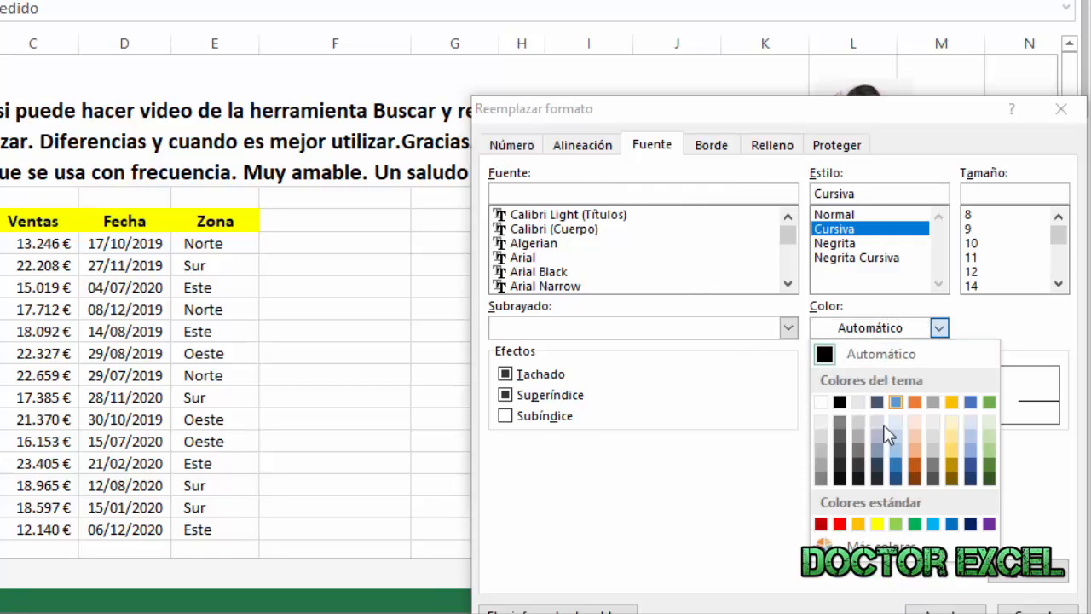
left_click(840, 523)
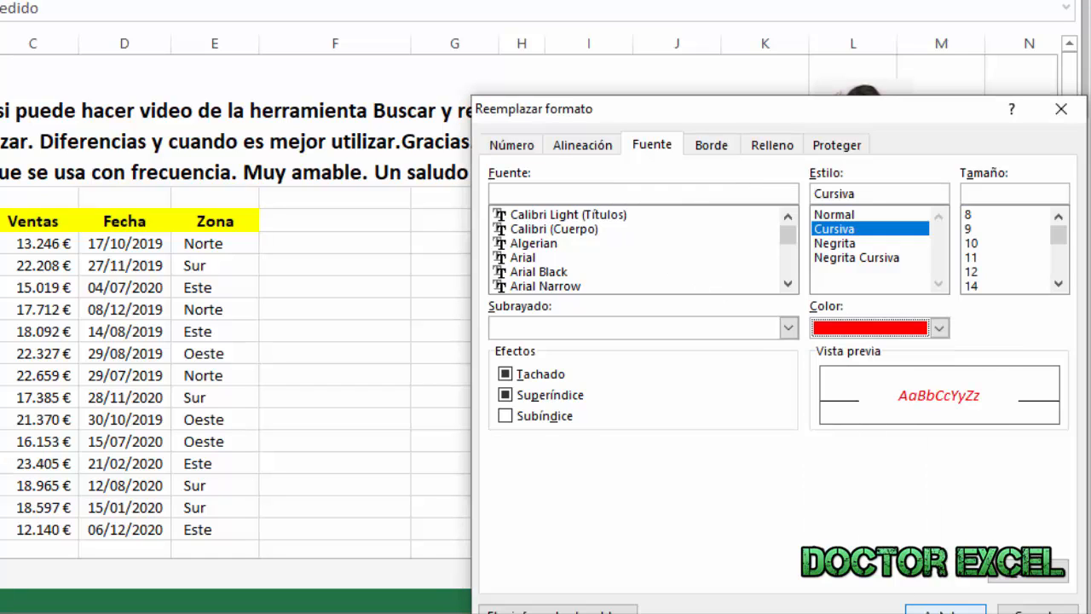
left_click(945, 609)
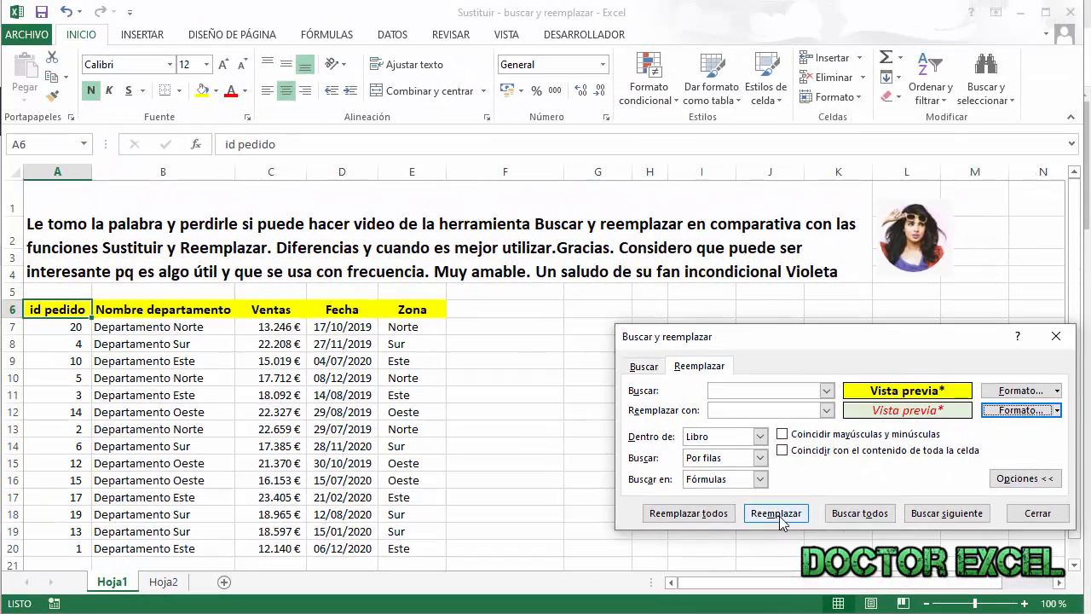
Step: Replace the format of the first two Hoja1 headers individually and of all remaining matches in the workbook, checking the headers on Hoja2
left_click(685, 483)
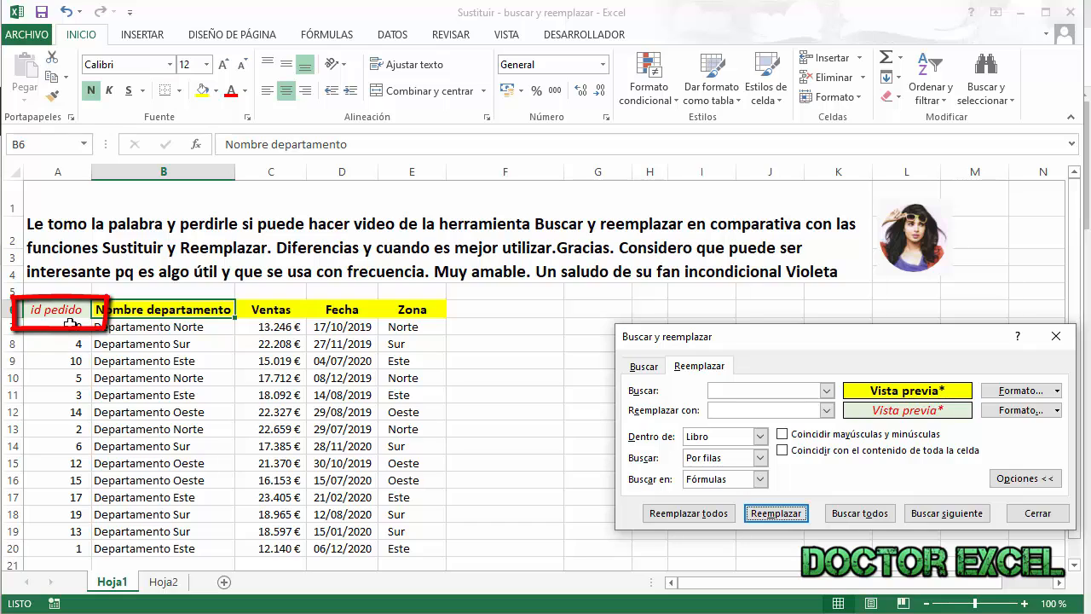
left_click(777, 514)
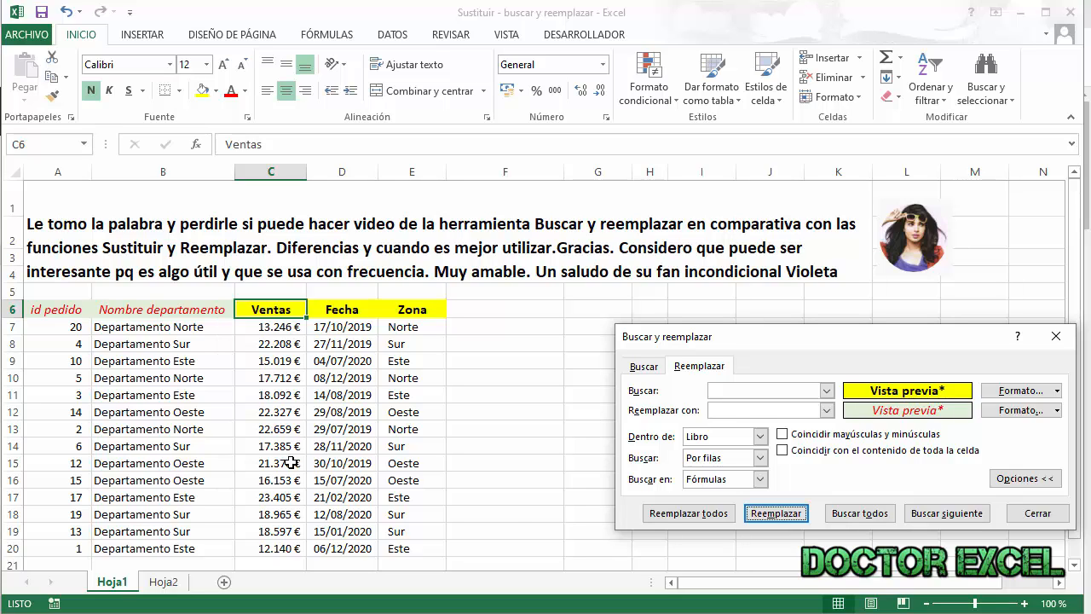
left_click(679, 515)
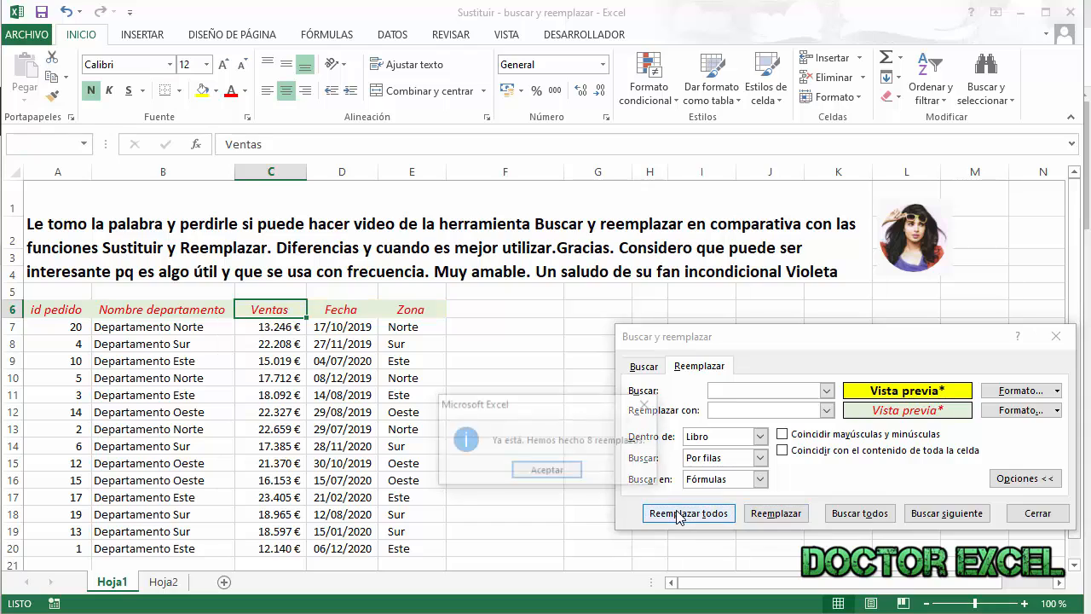
left_click(570, 470)
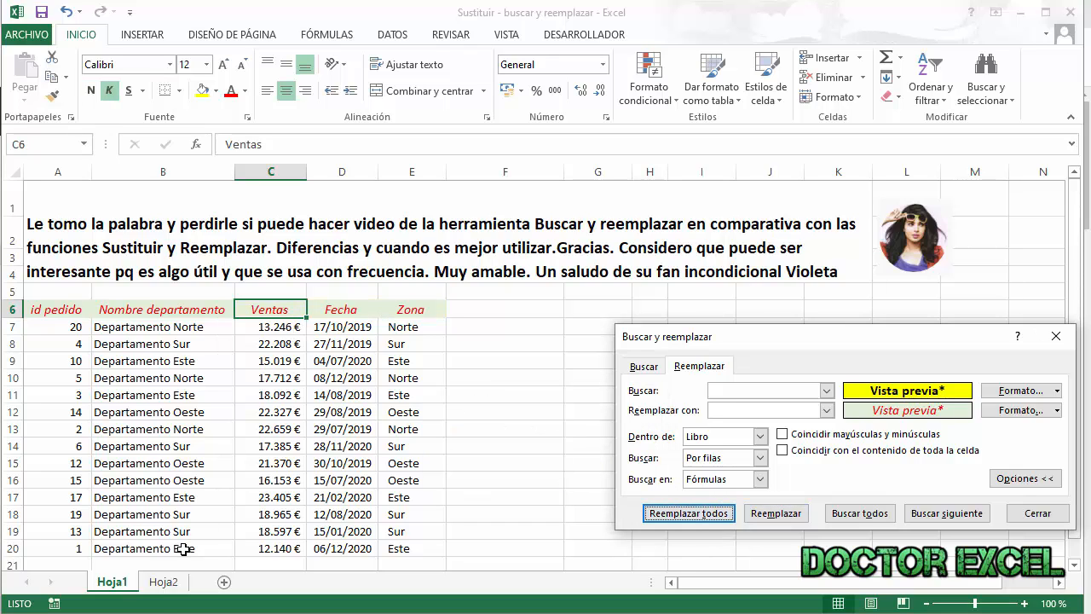
left_click(160, 583)
left_click(158, 585)
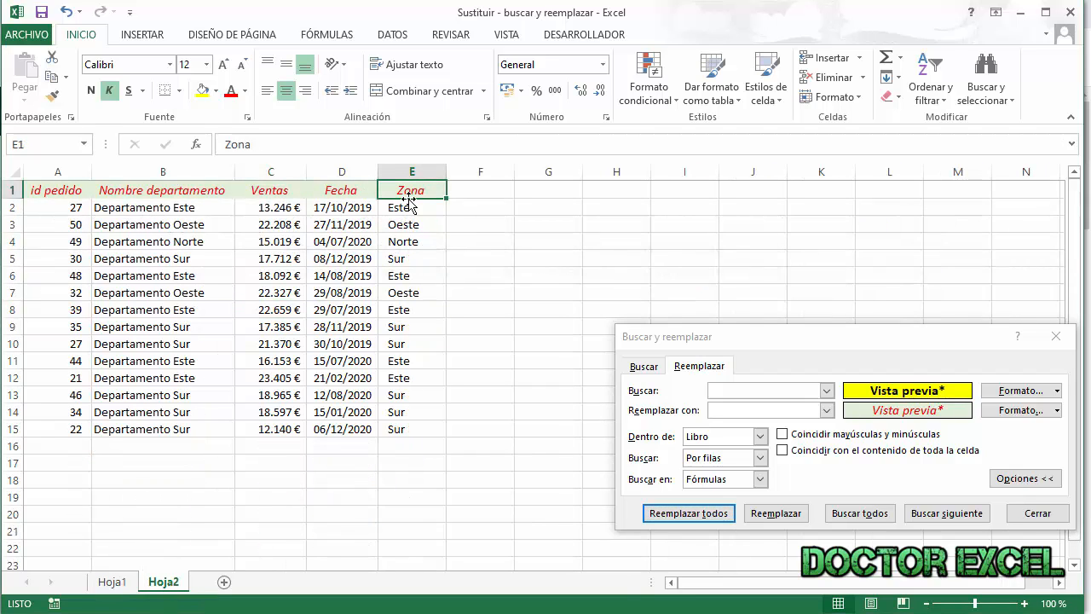
left_click(112, 584)
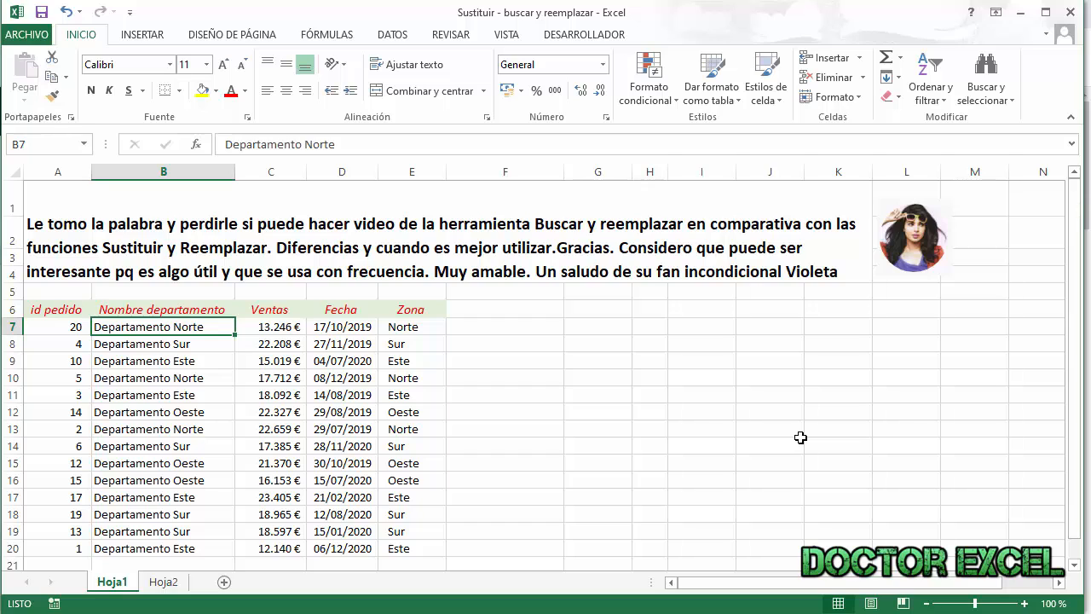
Step: Search the workbook for Norte, go through the matches one by one from Hoja1 to Hoja2, and return to Hoja1
key("ctrl+b")
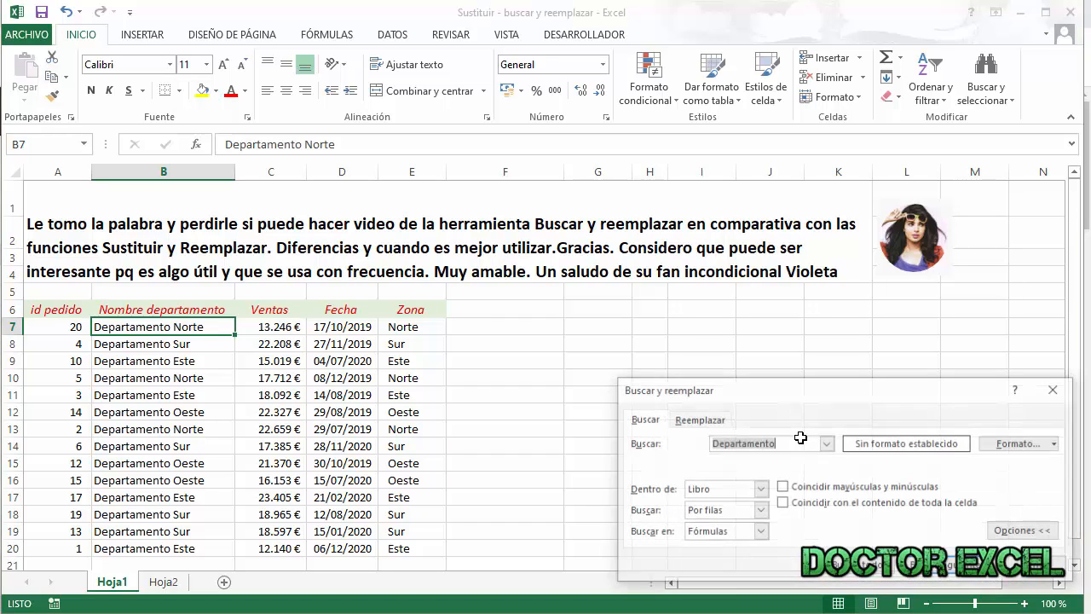
type("No")
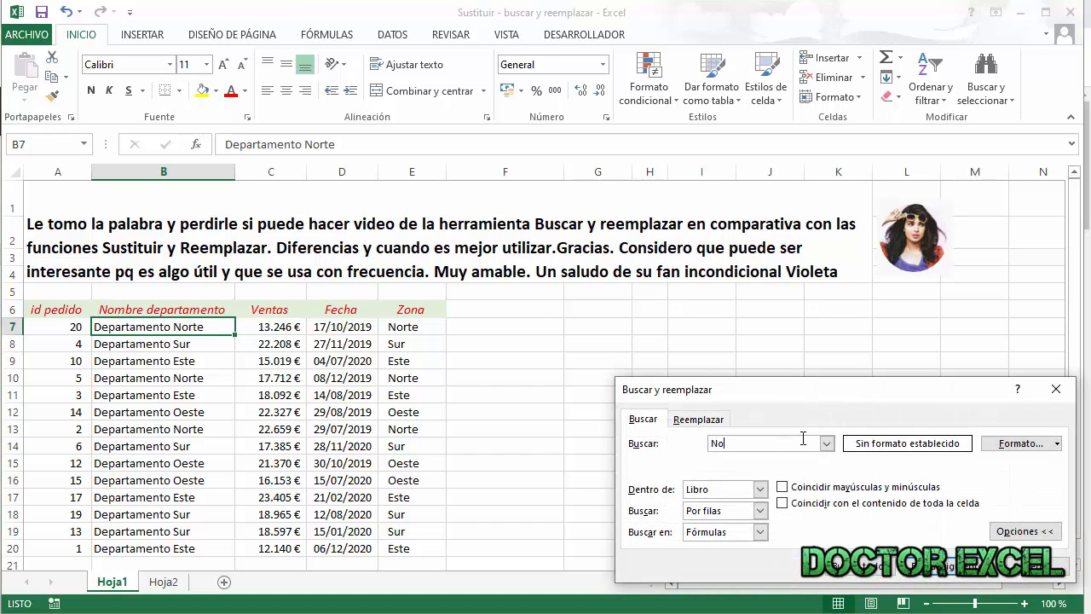
type("rt4")
left_click(954, 569)
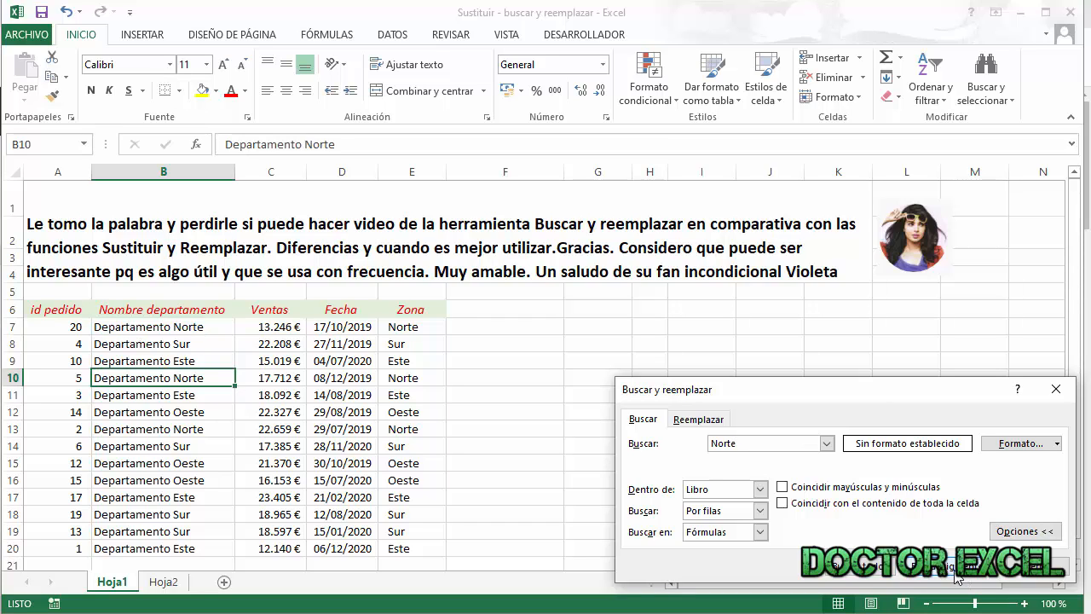
left_click(955, 572)
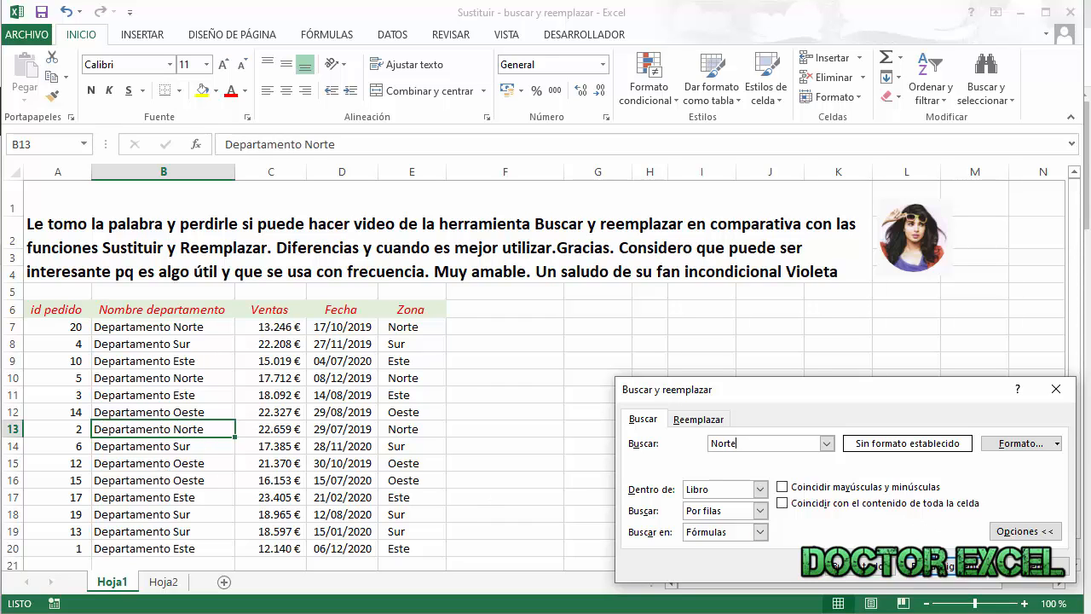
left_click(955, 569)
left_click(955, 569)
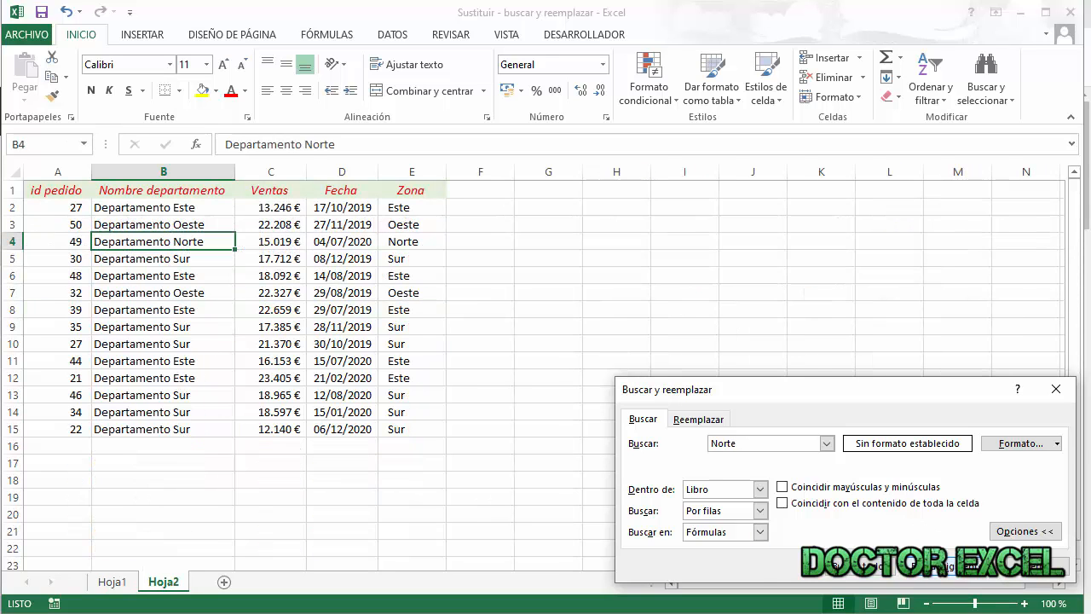
left_click(112, 582)
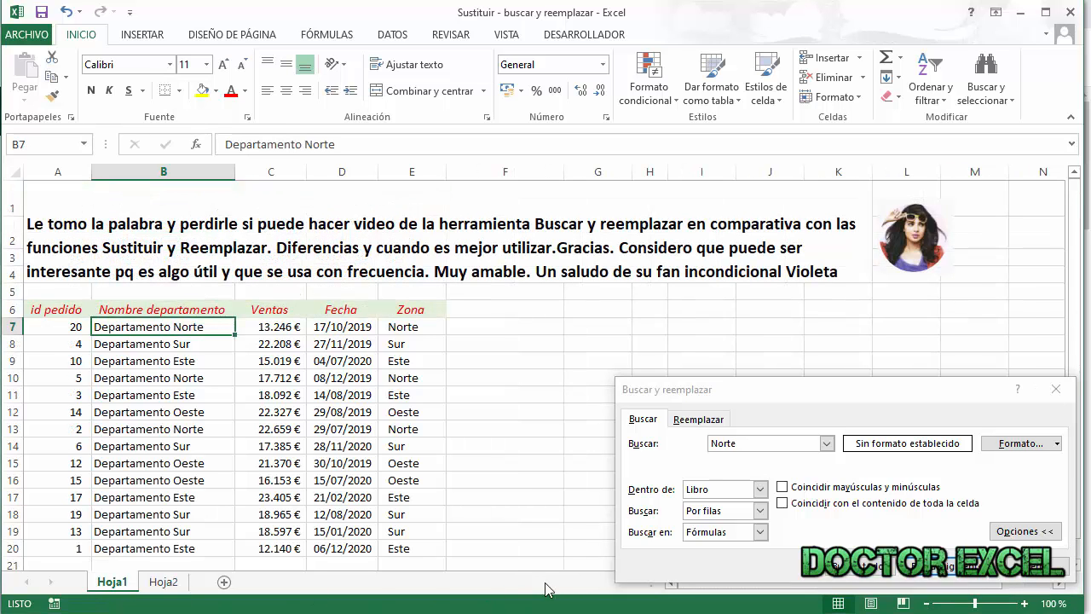
Step: Clear the previous search and replacement texts and set up replacing Departamento with Dpto. throughout the workbook
left_click(652, 443)
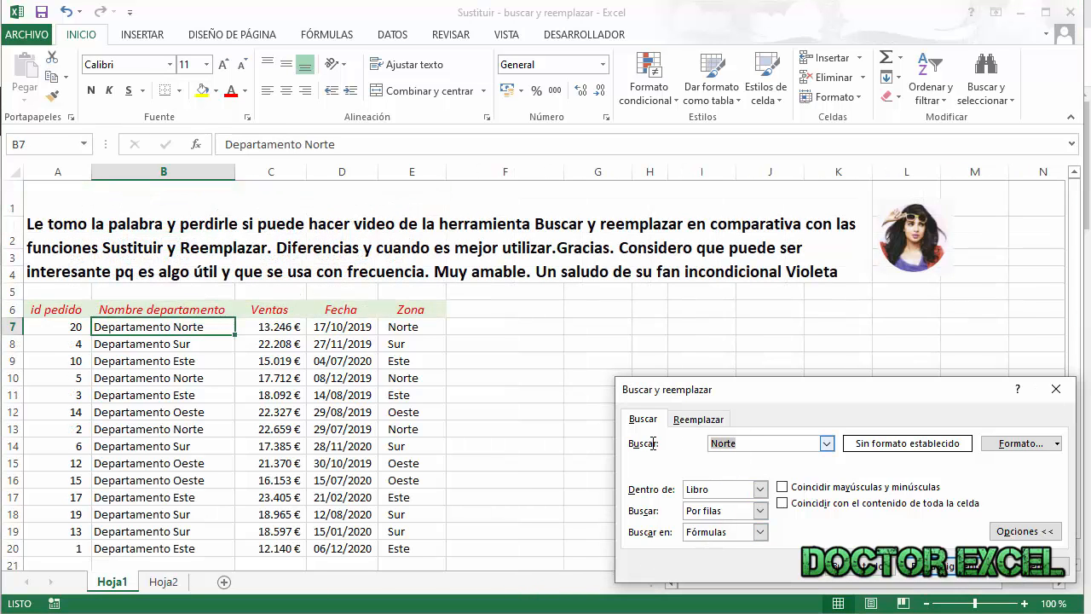
key("Delete")
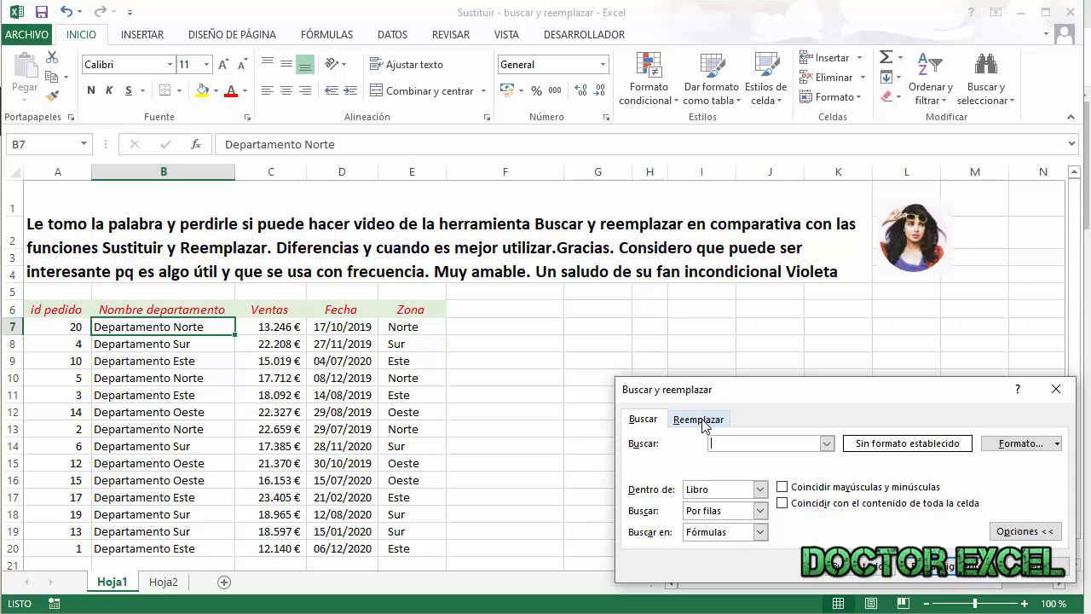
left_click(698, 419)
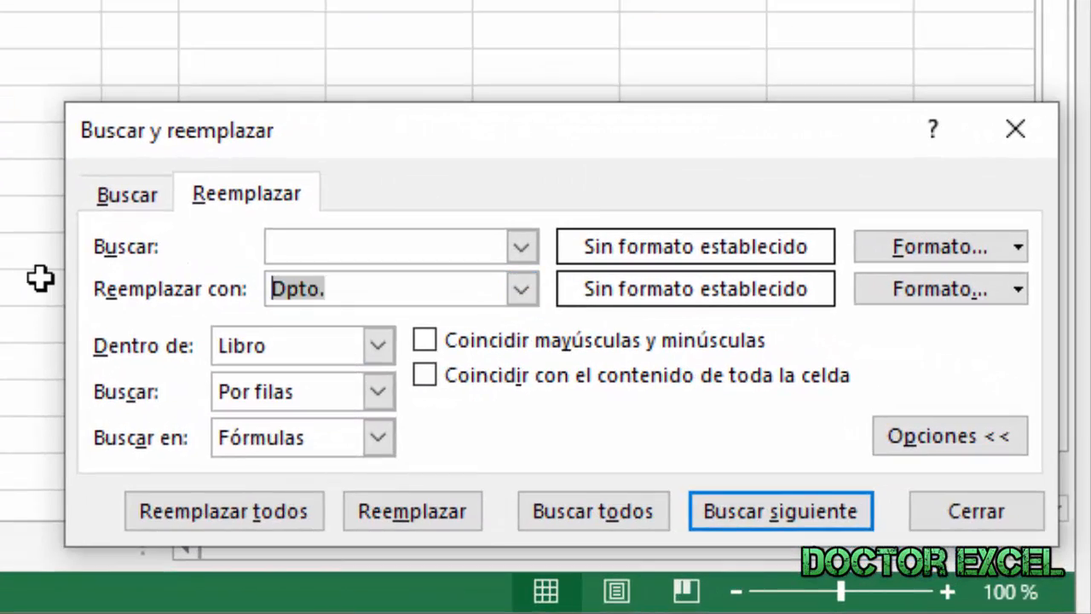
key("Delete")
left_click(322, 246)
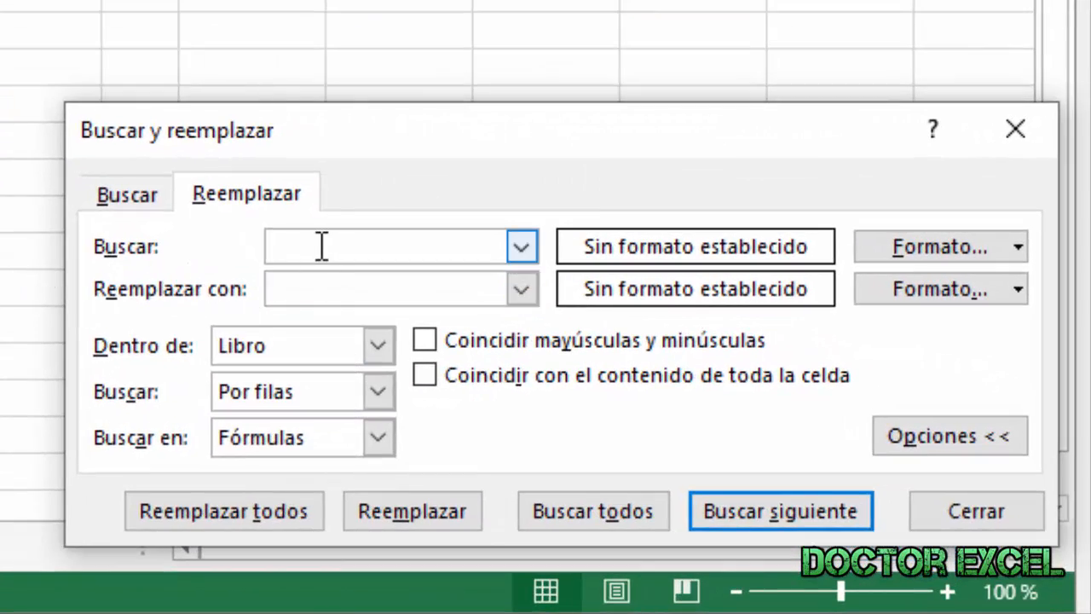
type("Departament")
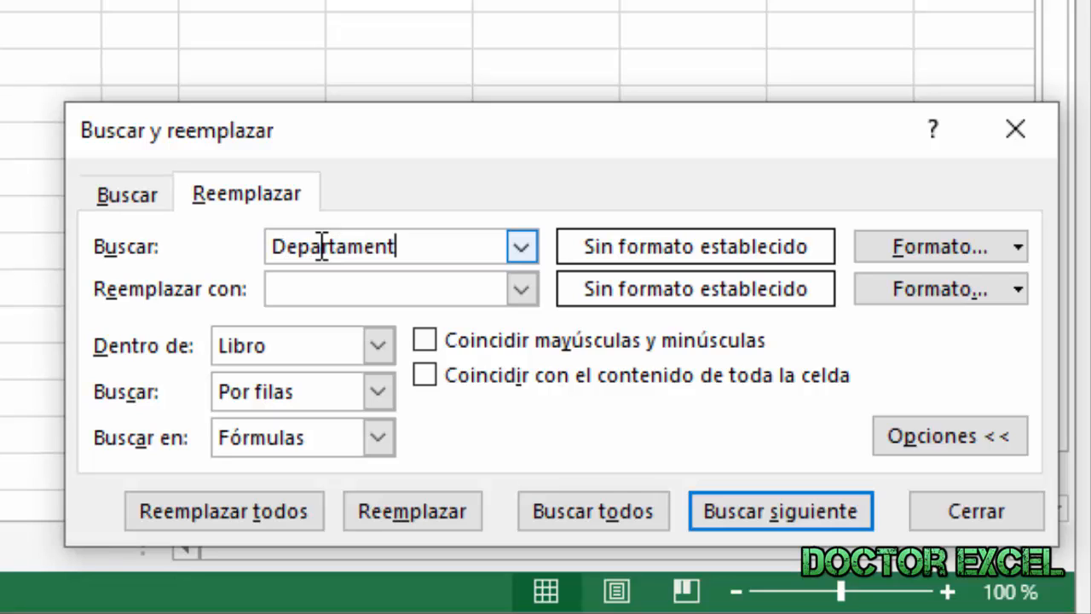
type("o")
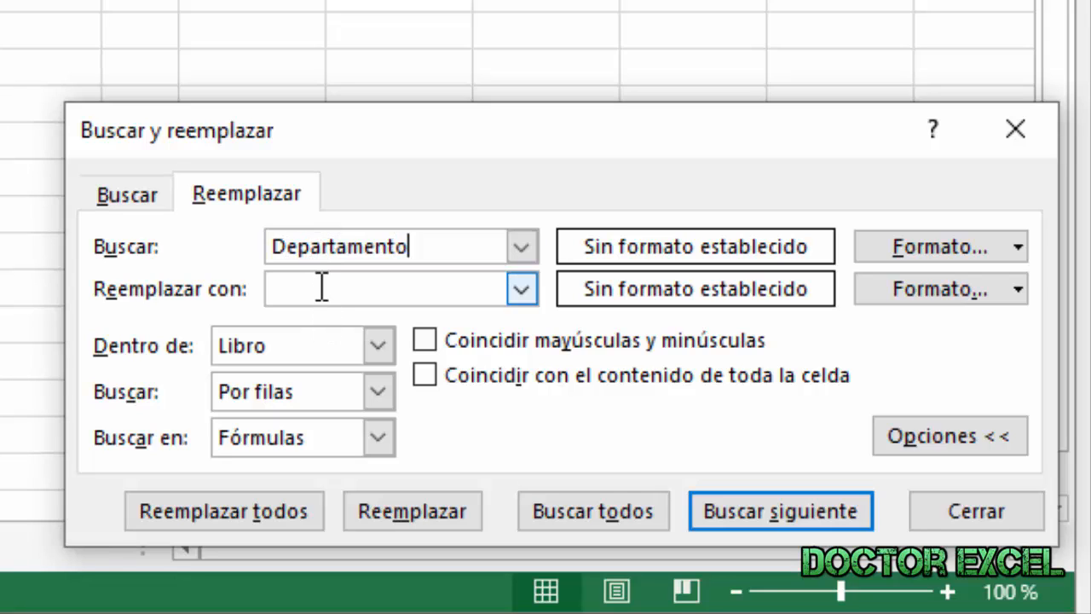
left_click(321, 288)
type("Dpt")
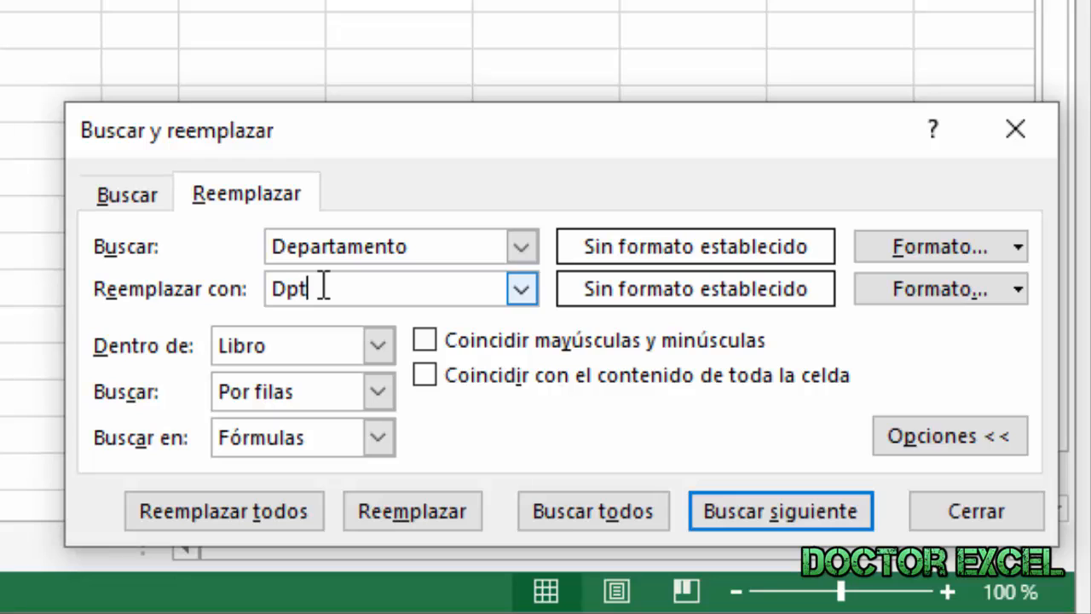
type("o.")
Step: Go through the first Departamento matches on Hoja1, including those inside the Zona formulas, and reselect cell A7
left_click(500, 578)
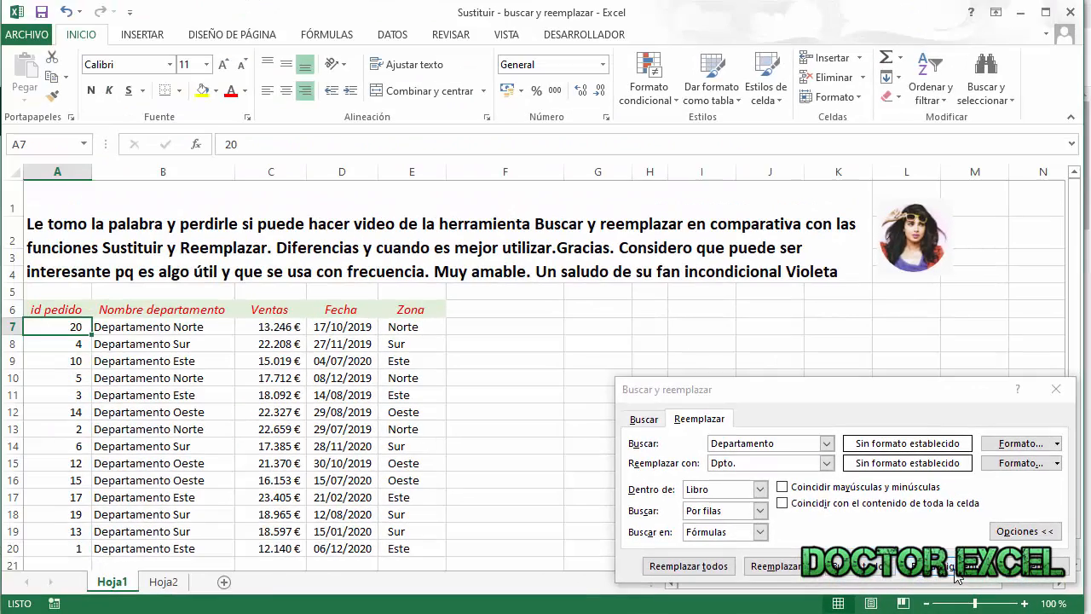
left_click(956, 572)
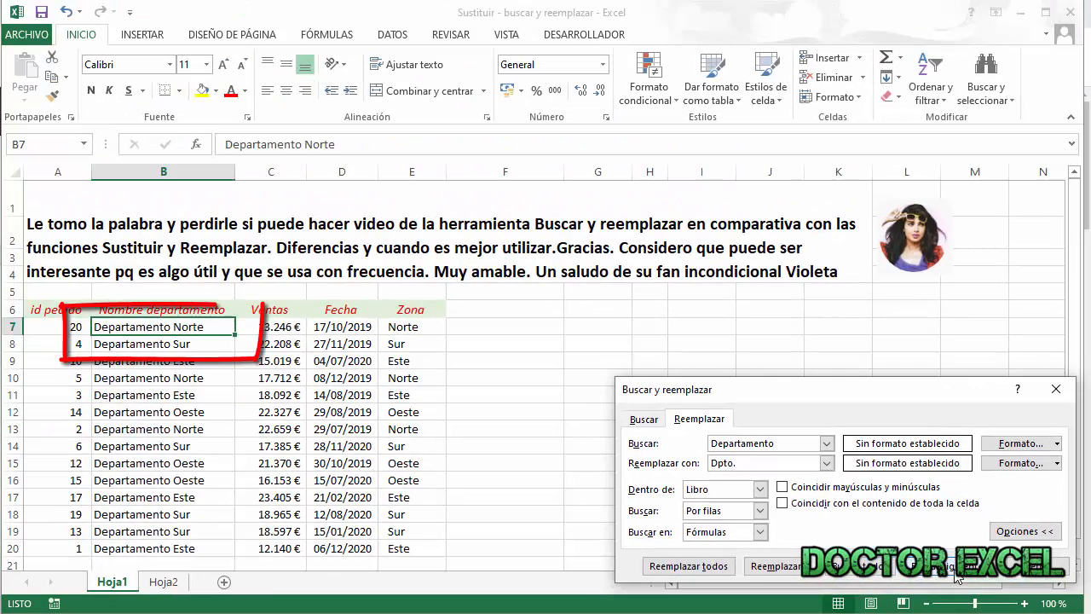
left_click(955, 572)
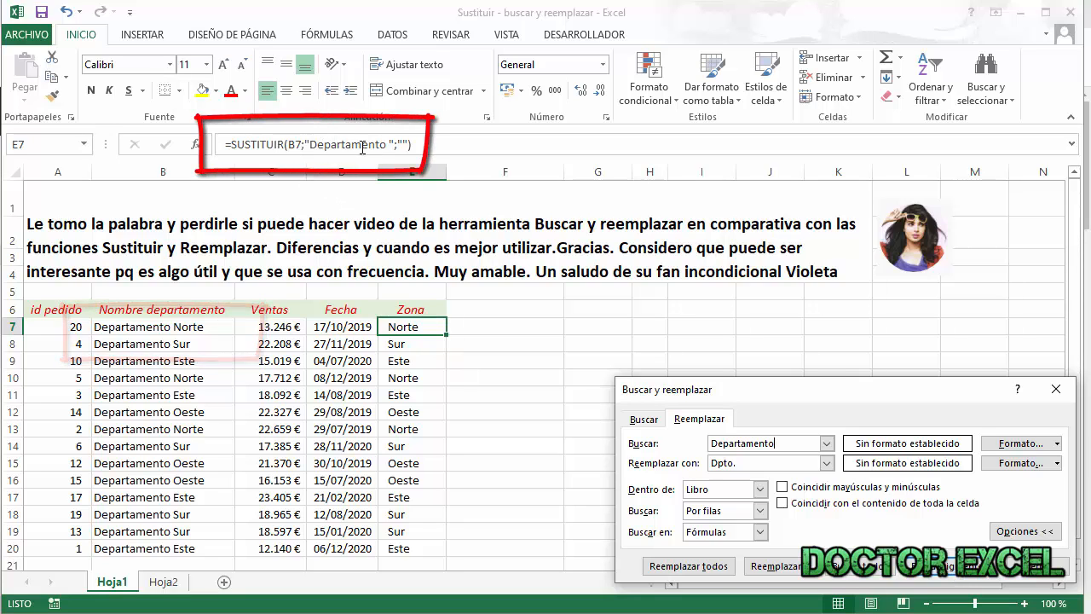
left_click(762, 533)
left_click(821, 537)
left_click(947, 569)
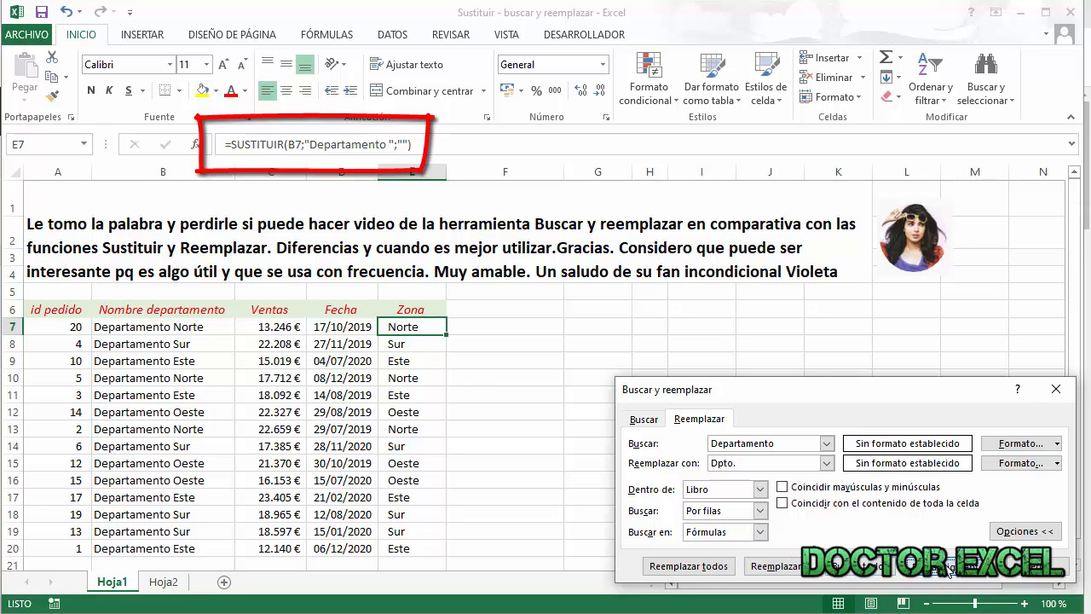
left_click(949, 569)
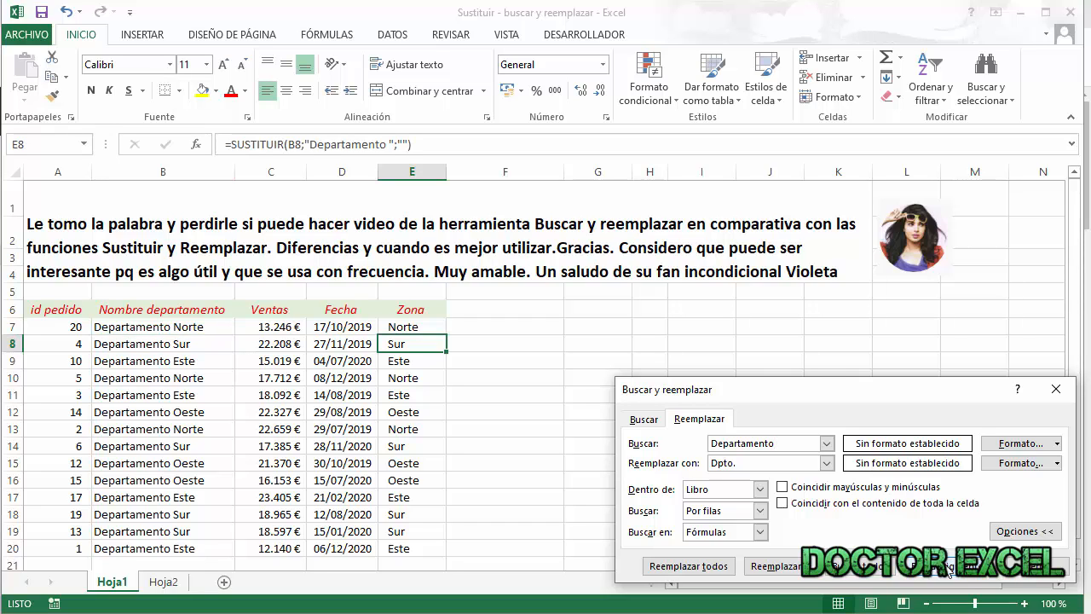
left_click(68, 327)
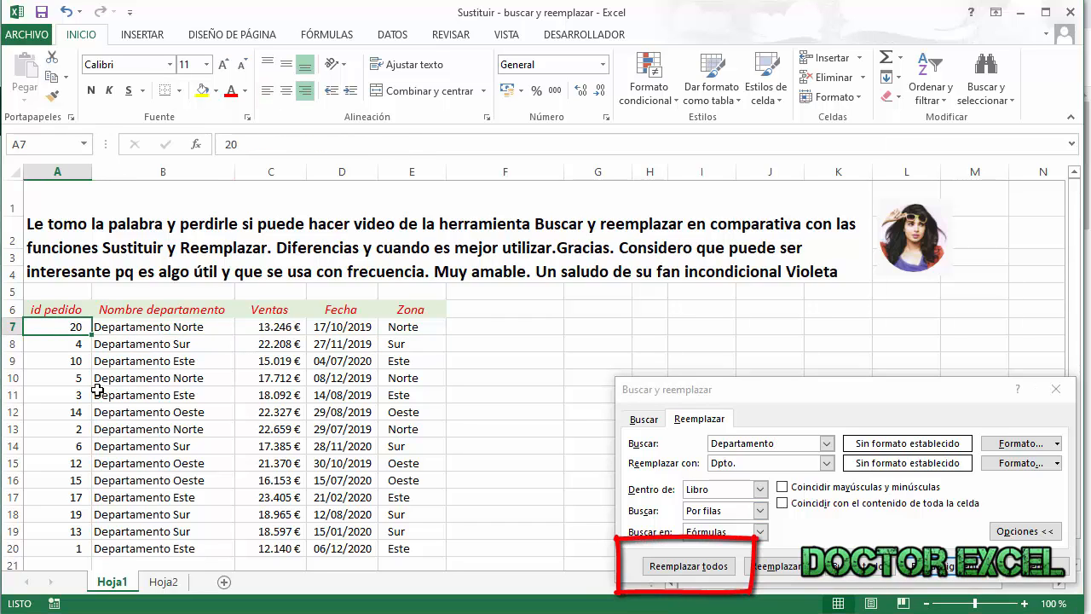
Step: Replace all occurrences of Departamento with Dpto. in the workbook, check Hoja2, and return to Hoja1
left_click(717, 573)
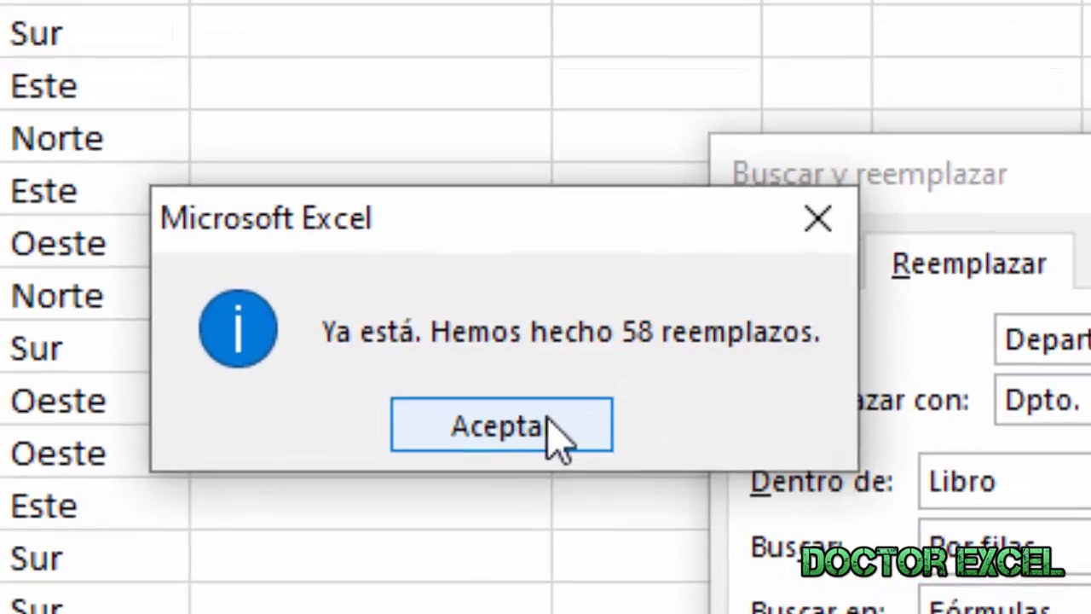
left_click(548, 422)
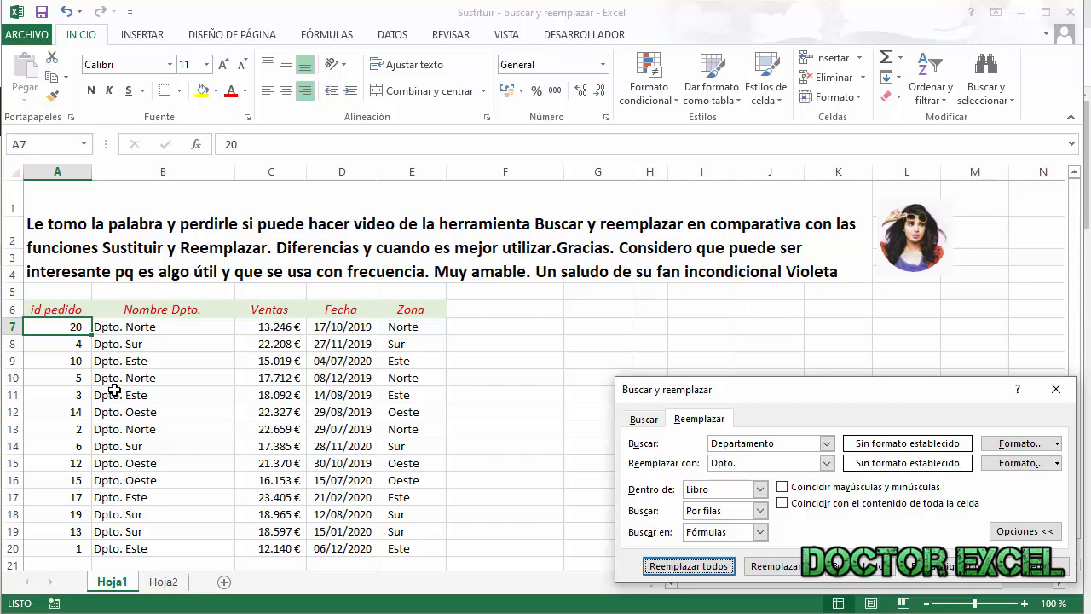
left_click(163, 582)
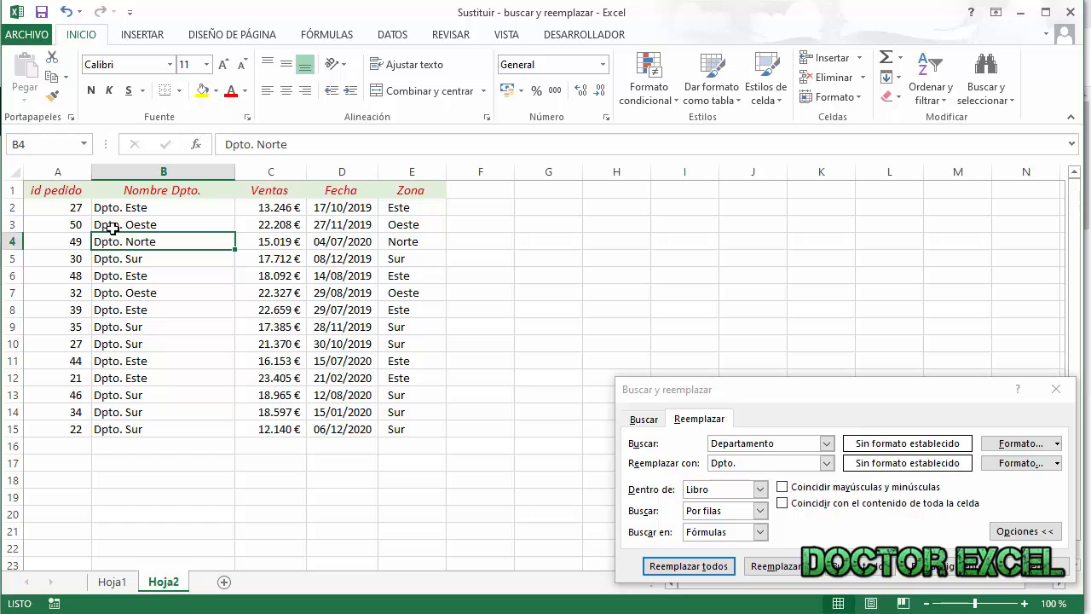
left_click(112, 582)
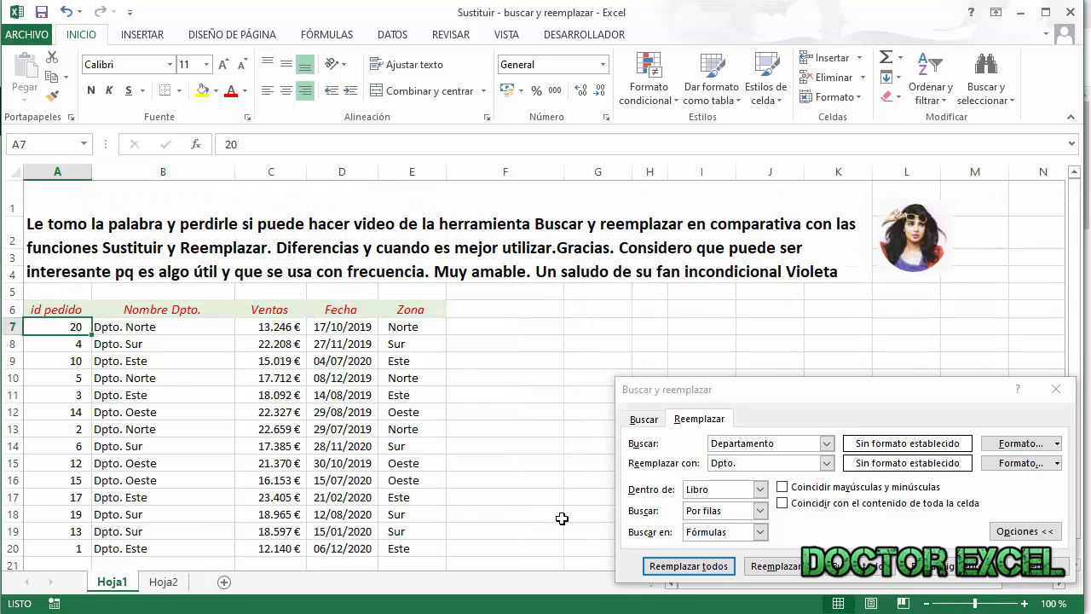
Step: Fit the width of column B to its contents on both Hoja1 and Hoja2, and go back to Hoja1
double_click(235, 177)
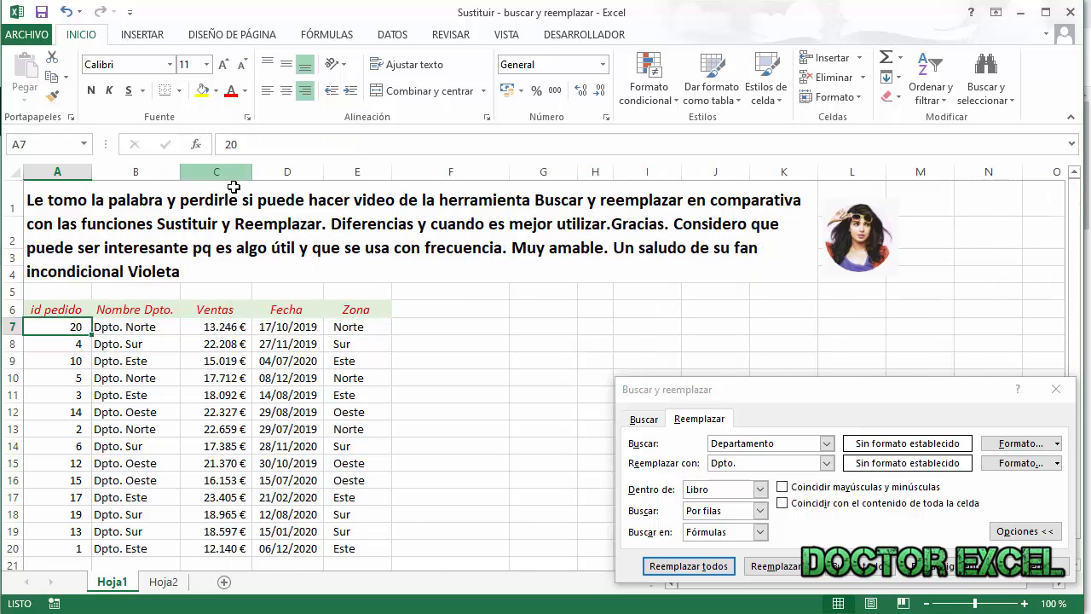
left_click(171, 584)
left_click_drag(235, 171, 236, 171)
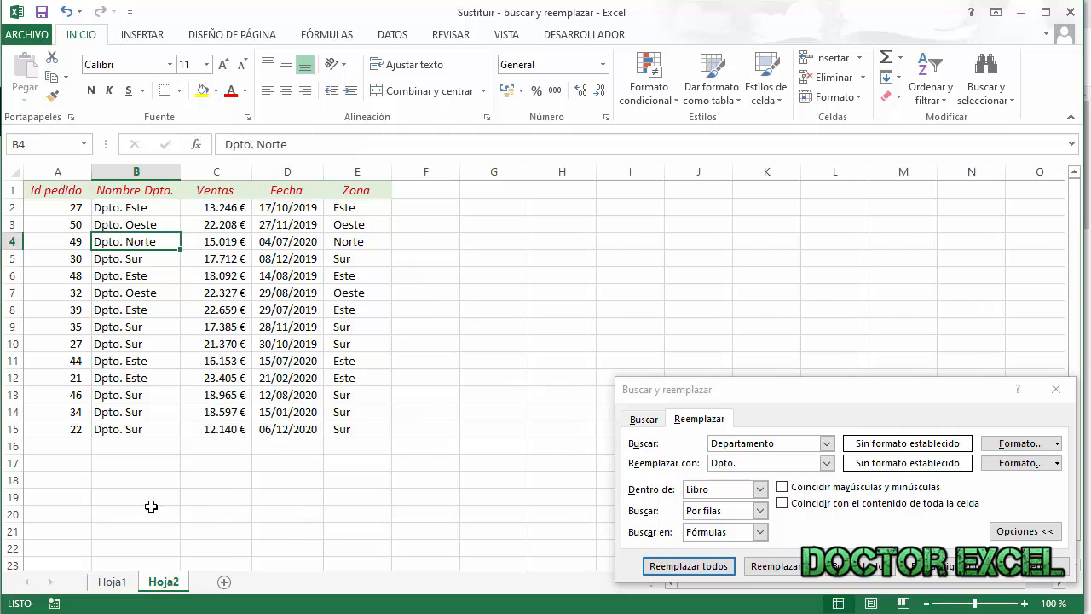
left_click(111, 582)
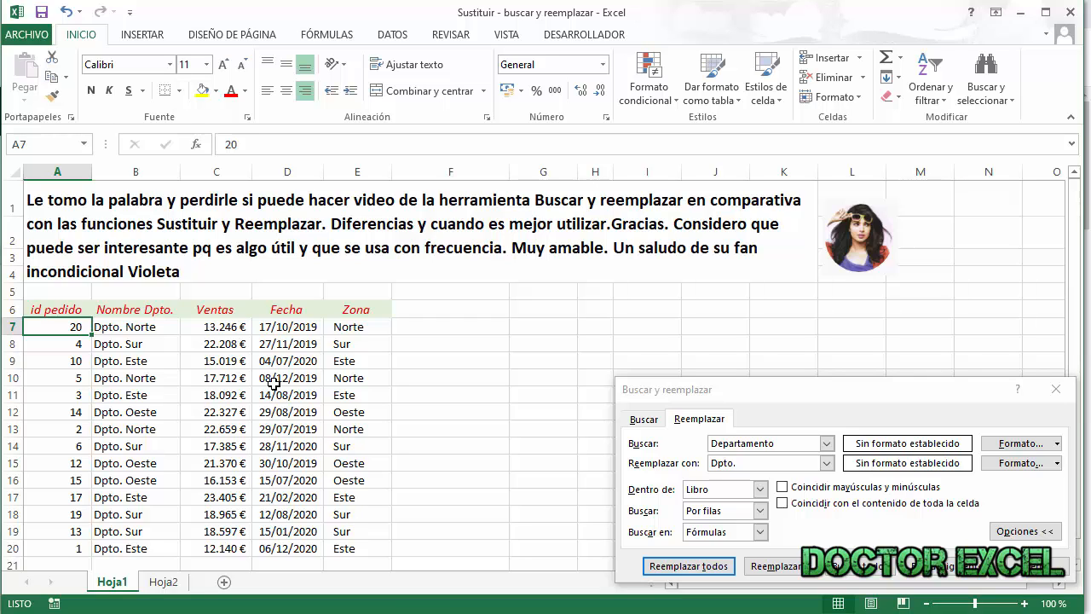
Step: Examine the arguments of the SUSTITUIR formula in cell E7 and leave the cell without editing it
left_click(339, 329)
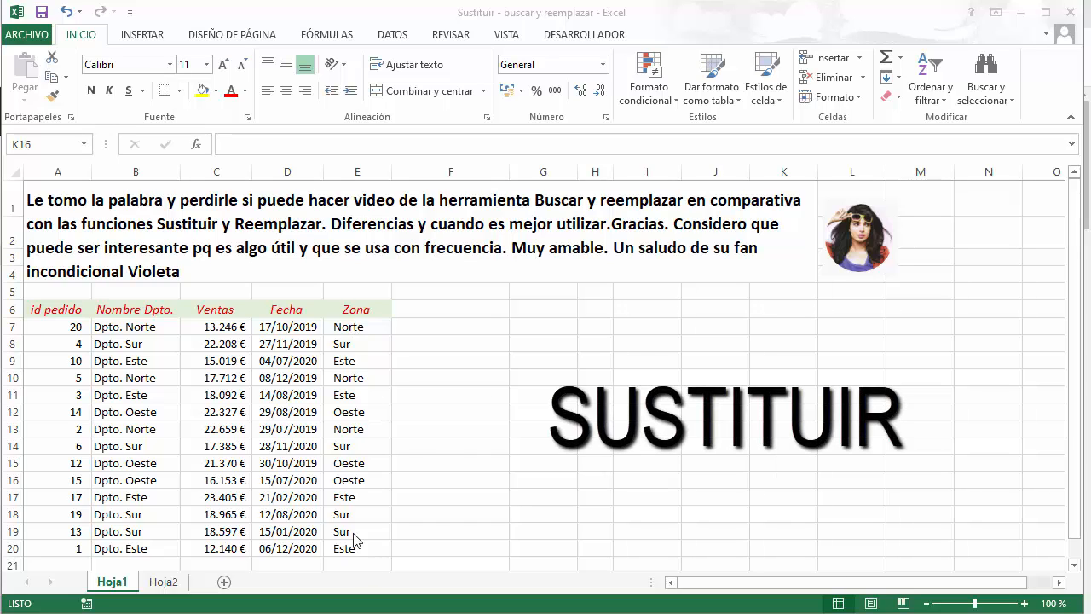
left_click(344, 324)
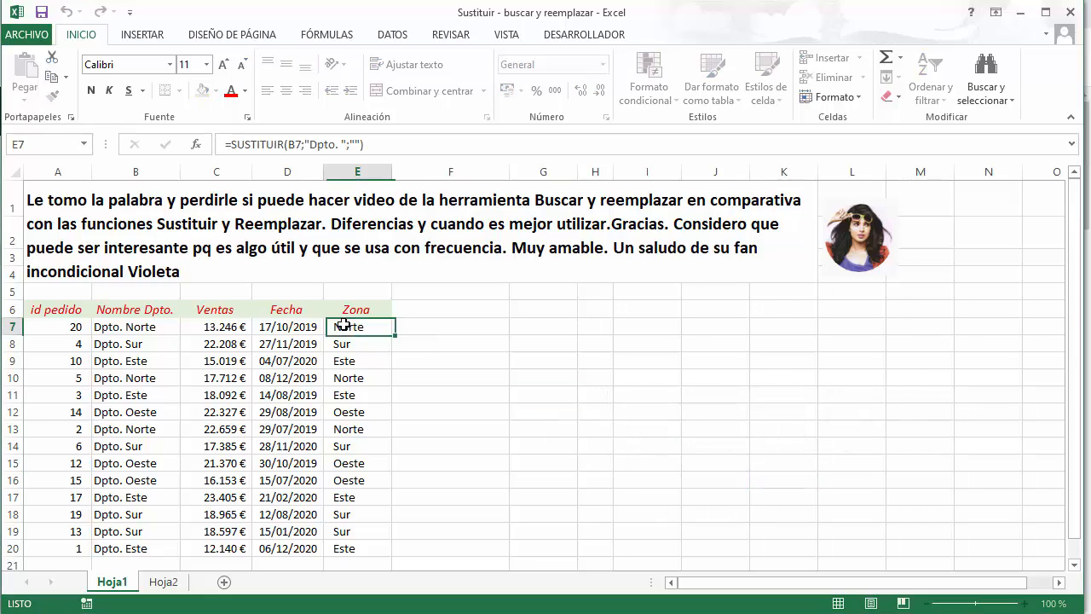
double_click(344, 324)
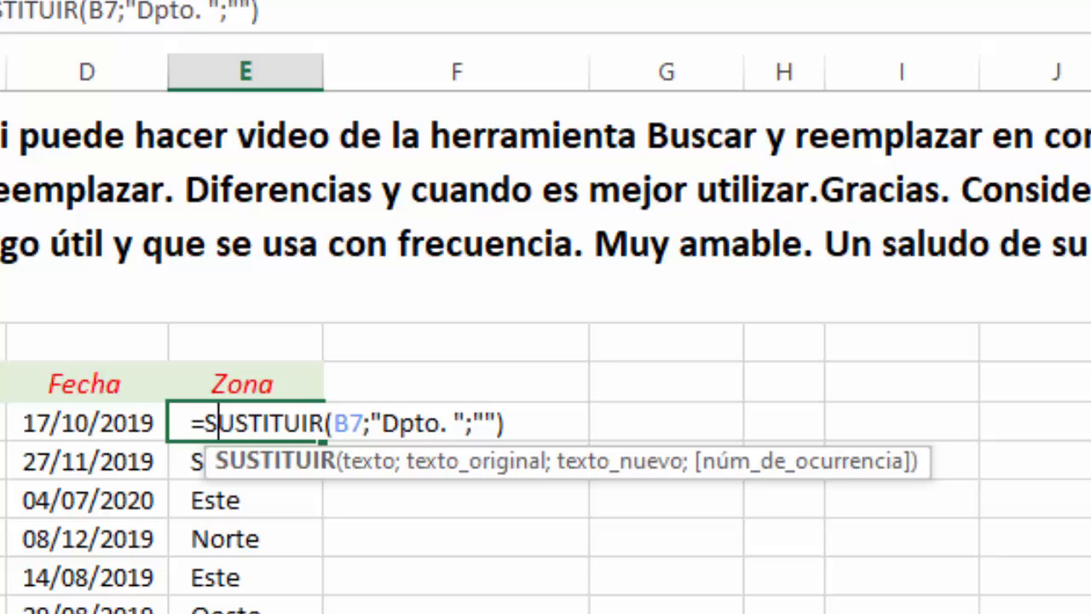
key("Return")
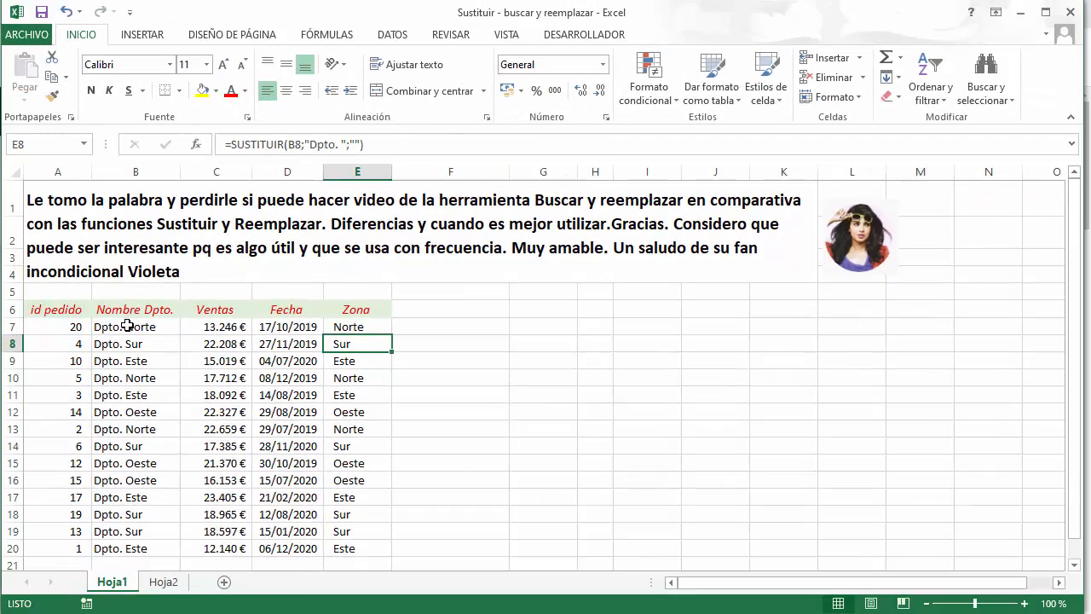
Step: Copy the department names in B7:B20 and paste them into column F starting at F7
left_click_drag(127, 326, 111, 549)
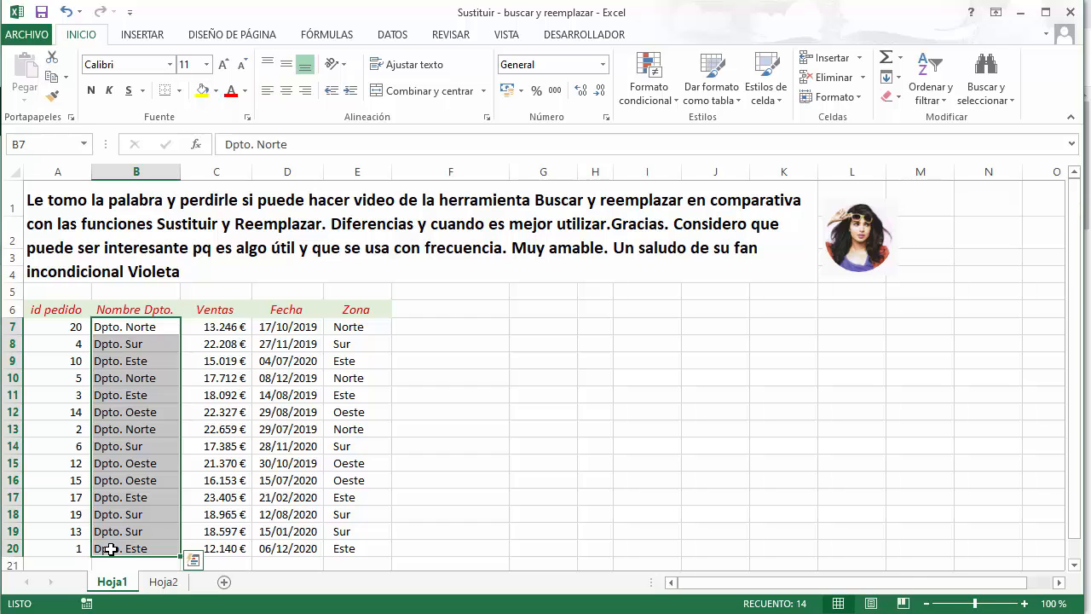
key("ctrl+c")
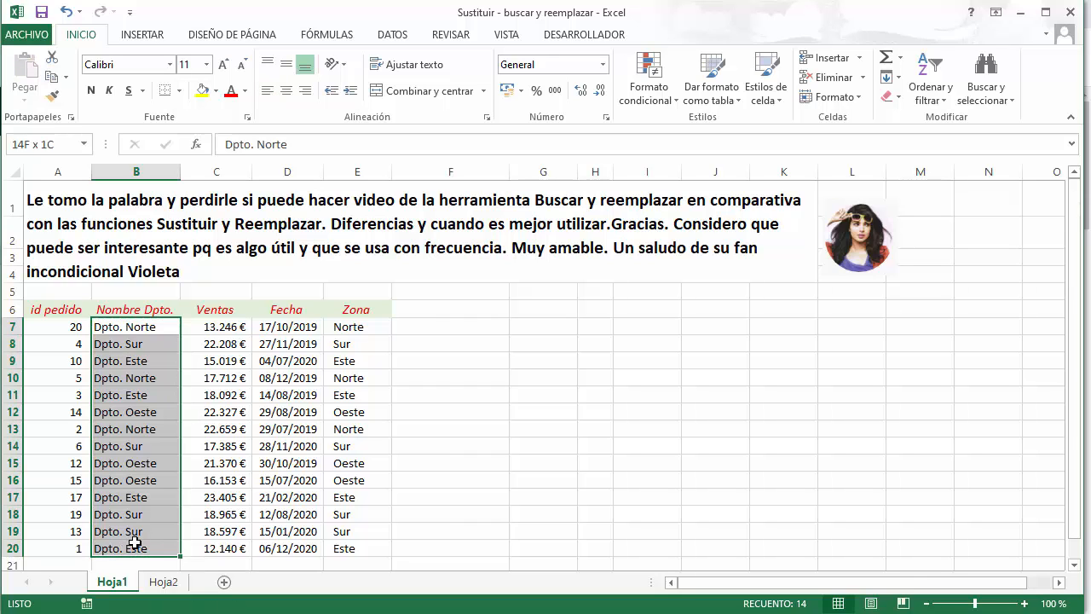
key("ctrl+c")
left_click(451, 327)
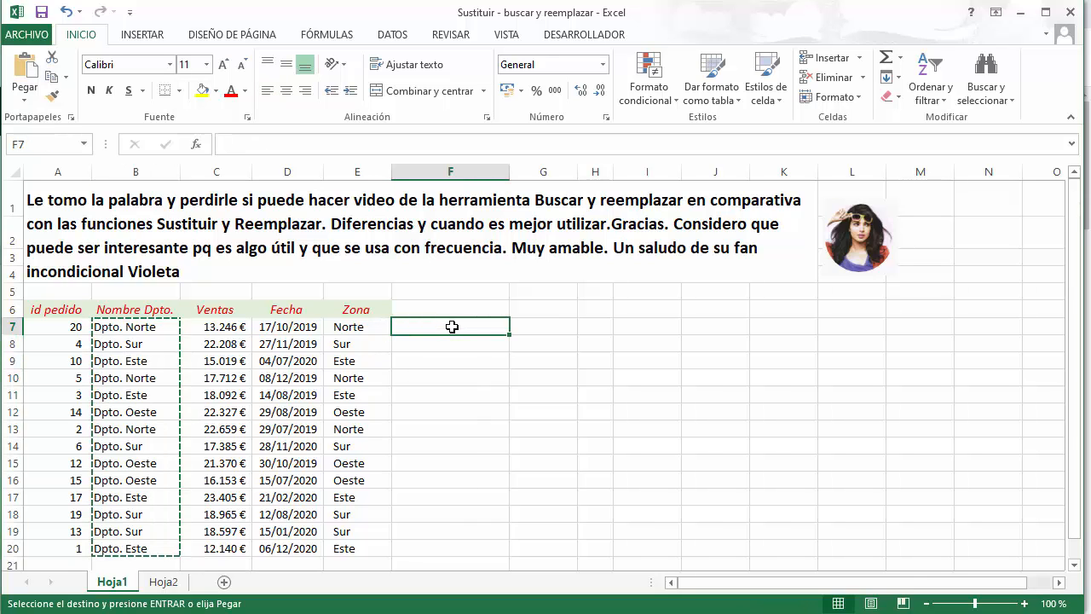
key("ctrl+v")
Step: Remove Dpto. from the copied names in F7:F20 by replacing it with nothing, first one occurrence and then all the rest
left_click_drag(452, 326, 436, 545)
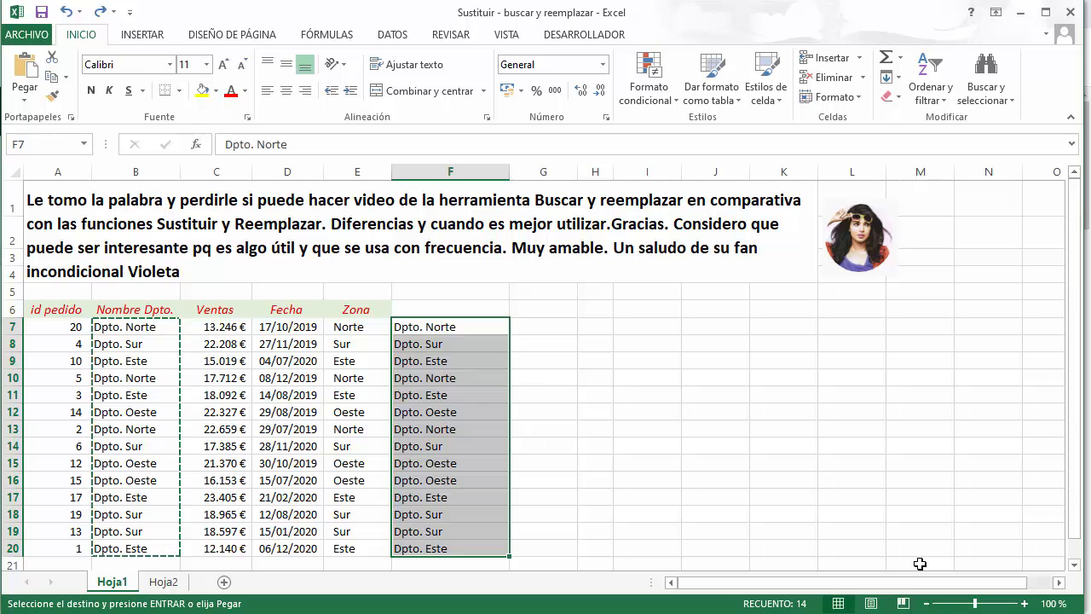
key("ctrl+b")
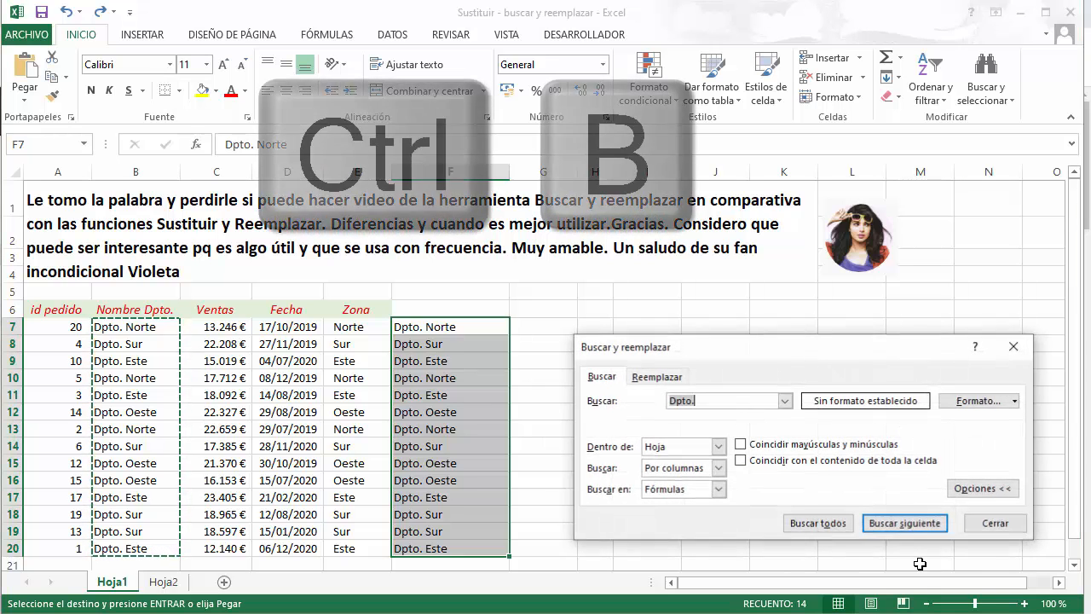
left_click(657, 379)
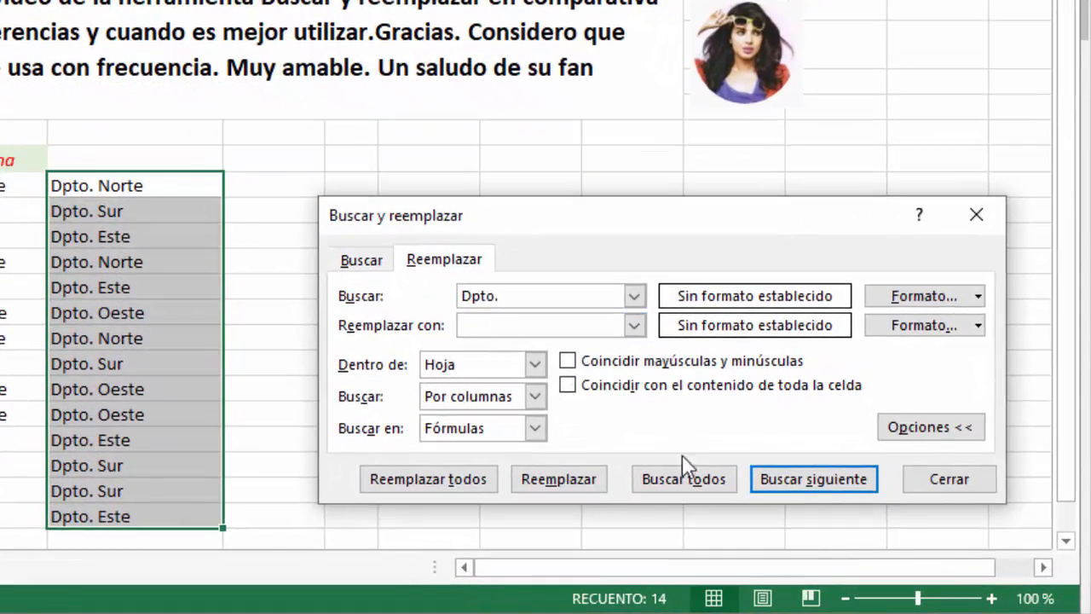
left_click(560, 480)
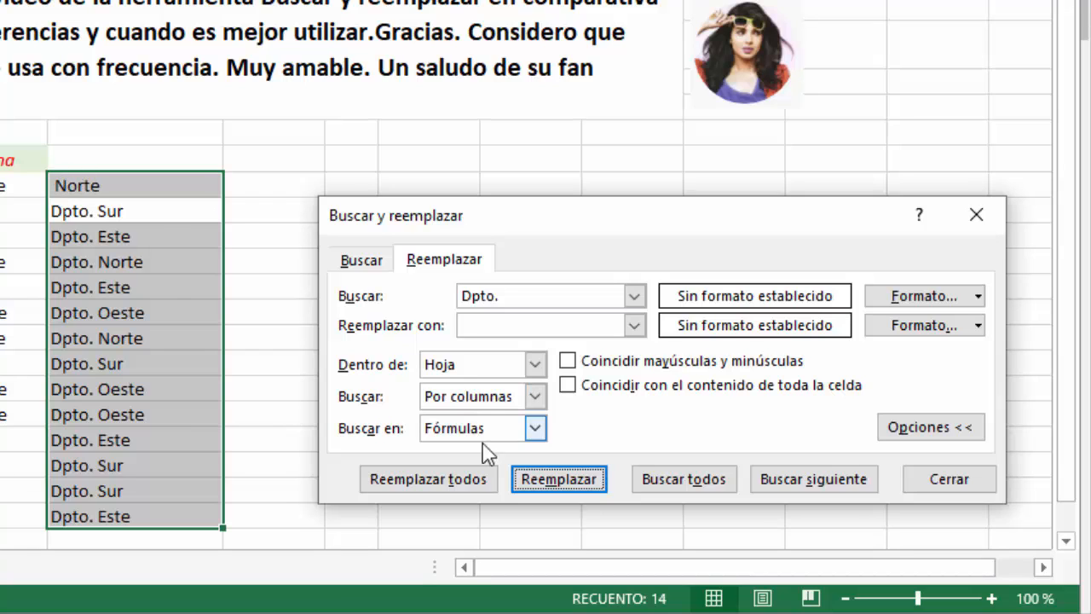
left_click(458, 480)
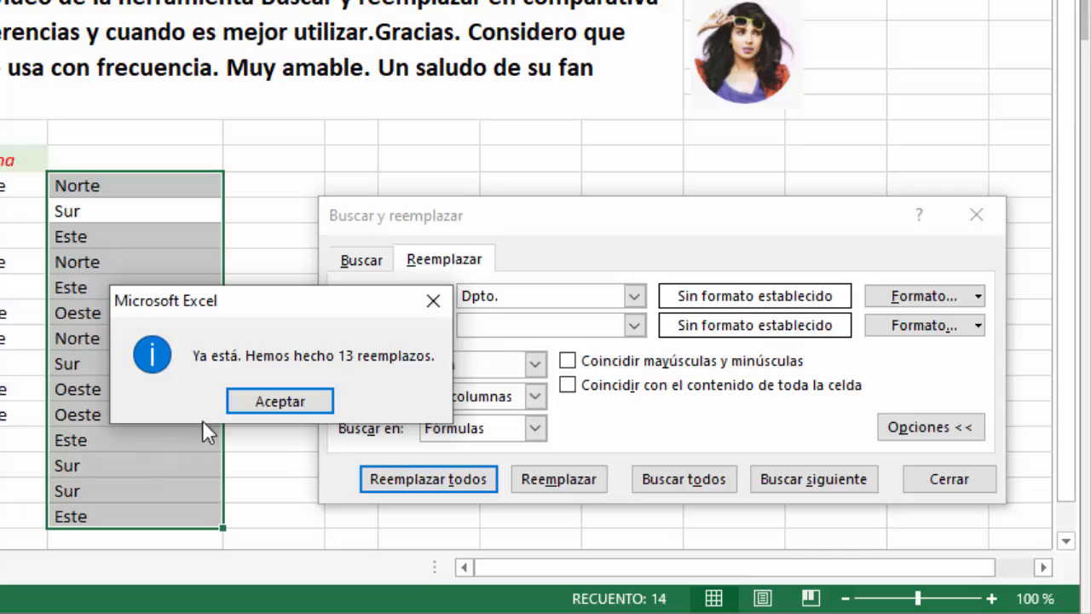
left_click(274, 404)
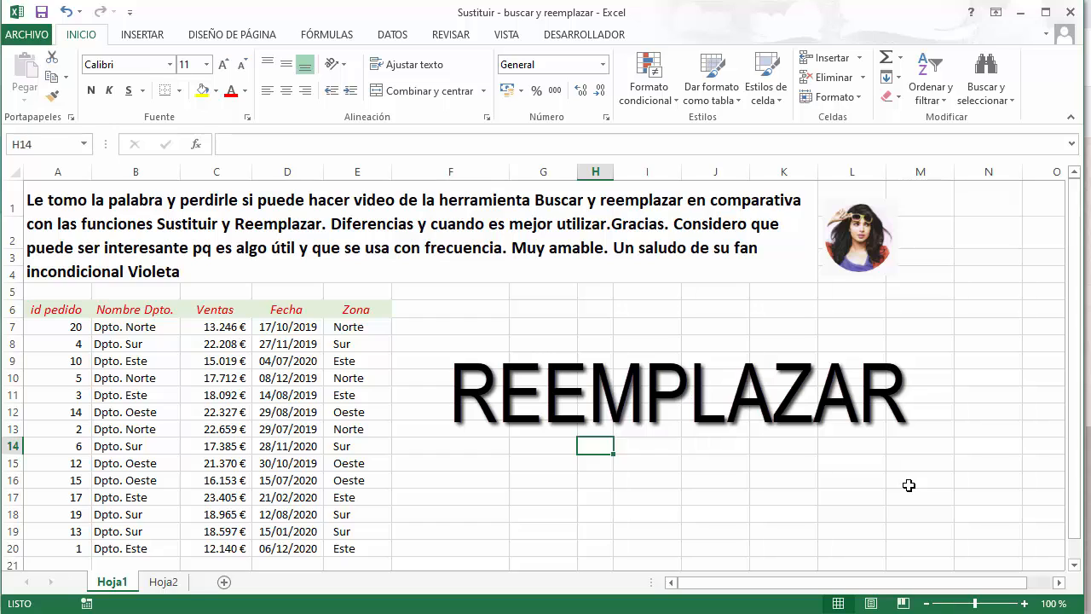
Step: Enter =SUSTITUIR(E7;"e";"X") in cell F7 to swap each letter e of the zone name for X
left_click(425, 332)
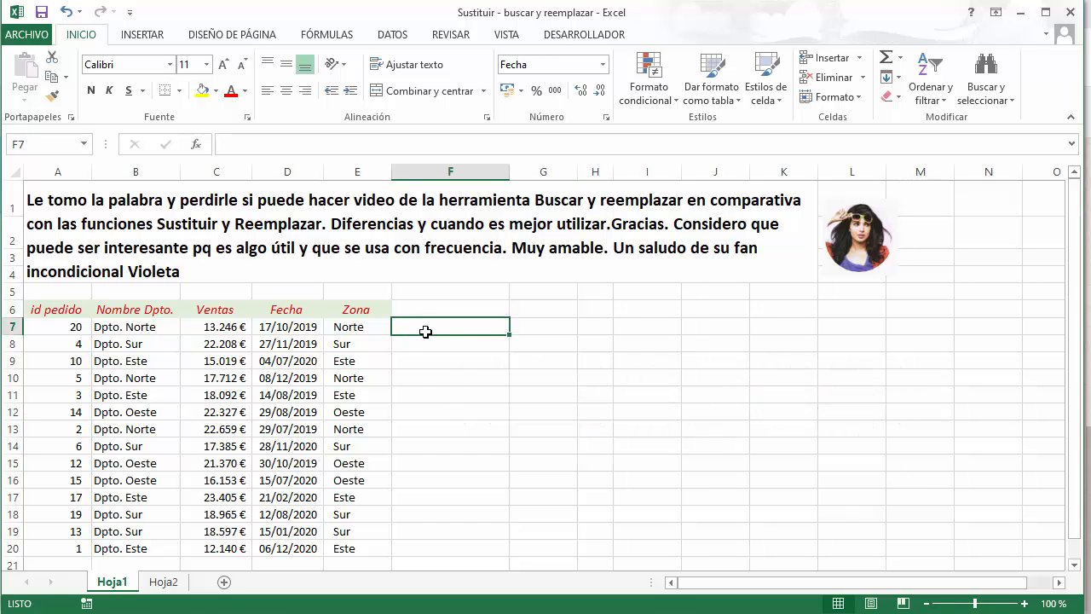
type("=")
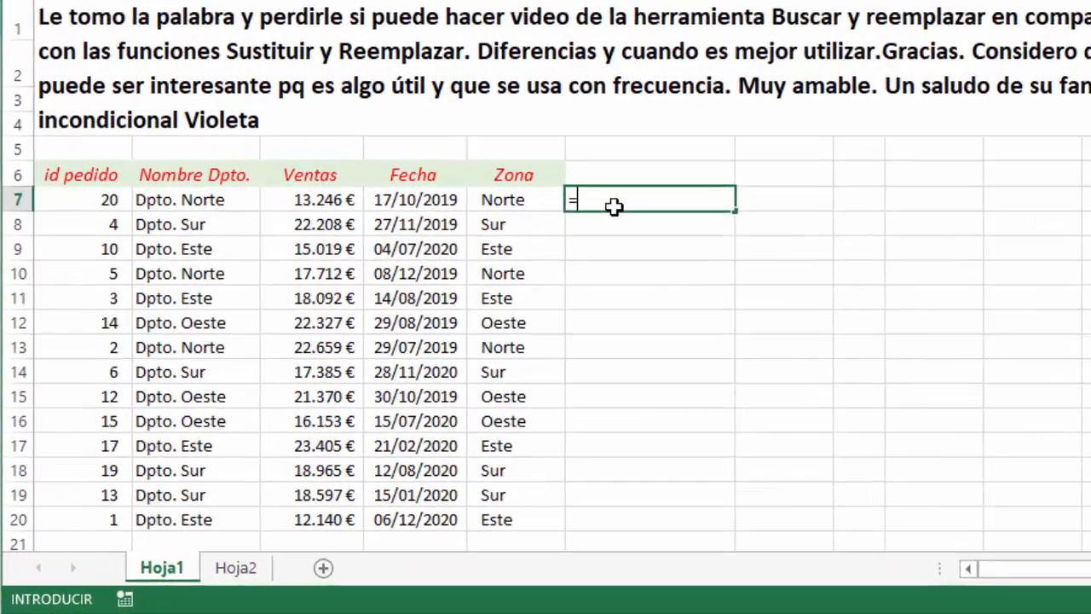
type("sustit")
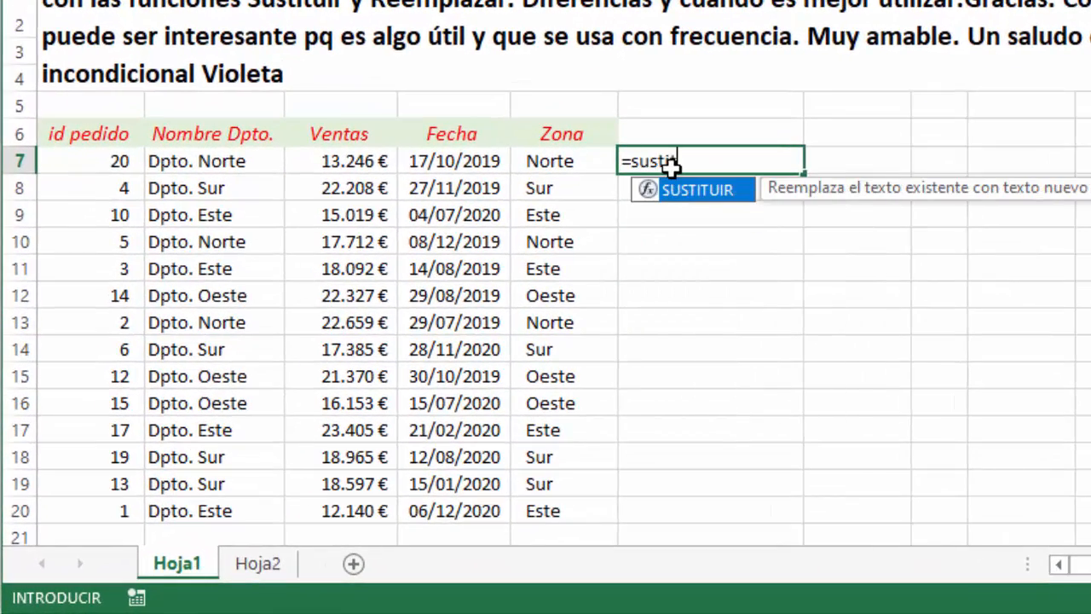
double_click(701, 198)
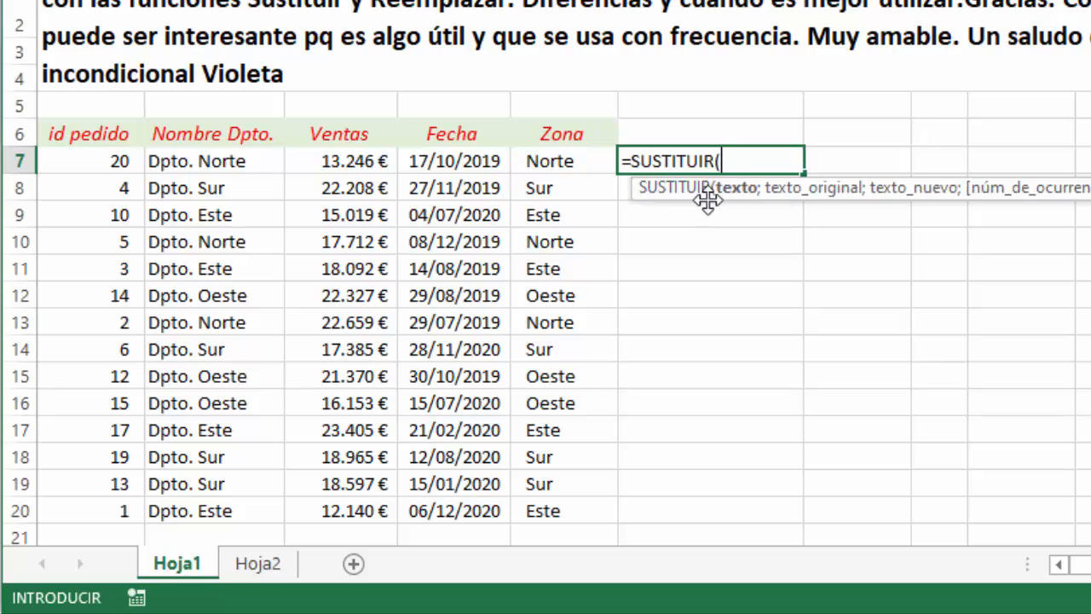
left_click(549, 161)
type(";")
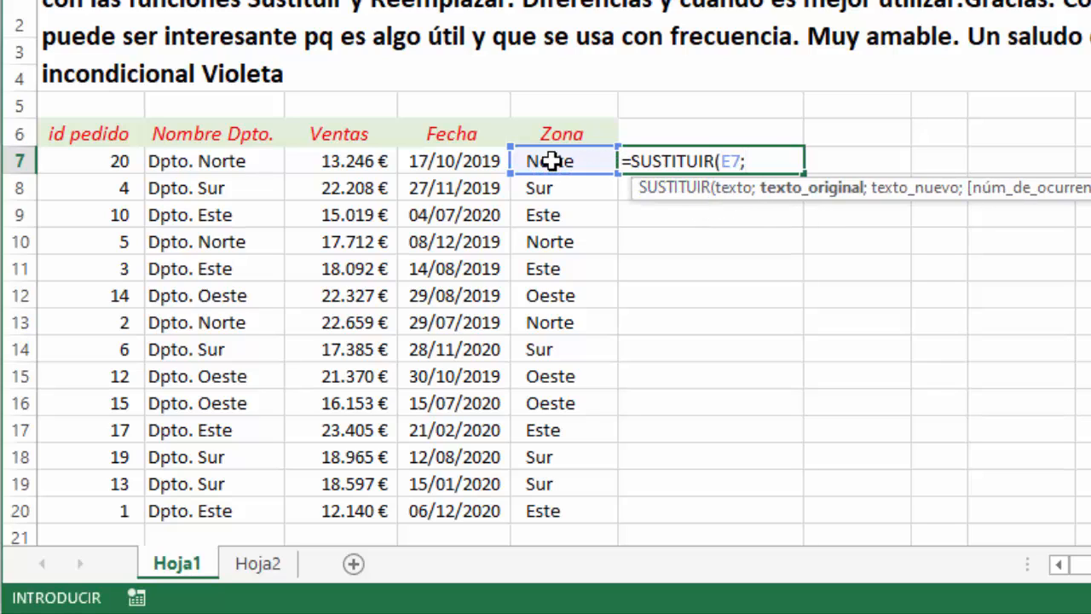
type("\"e\";")
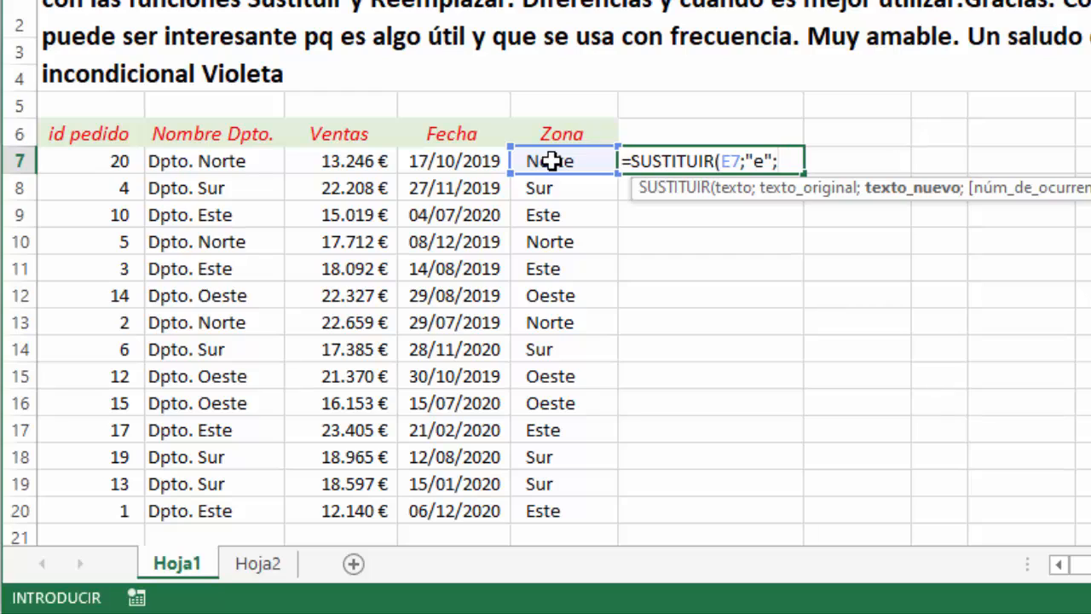
type("\"X\")")
key("Return")
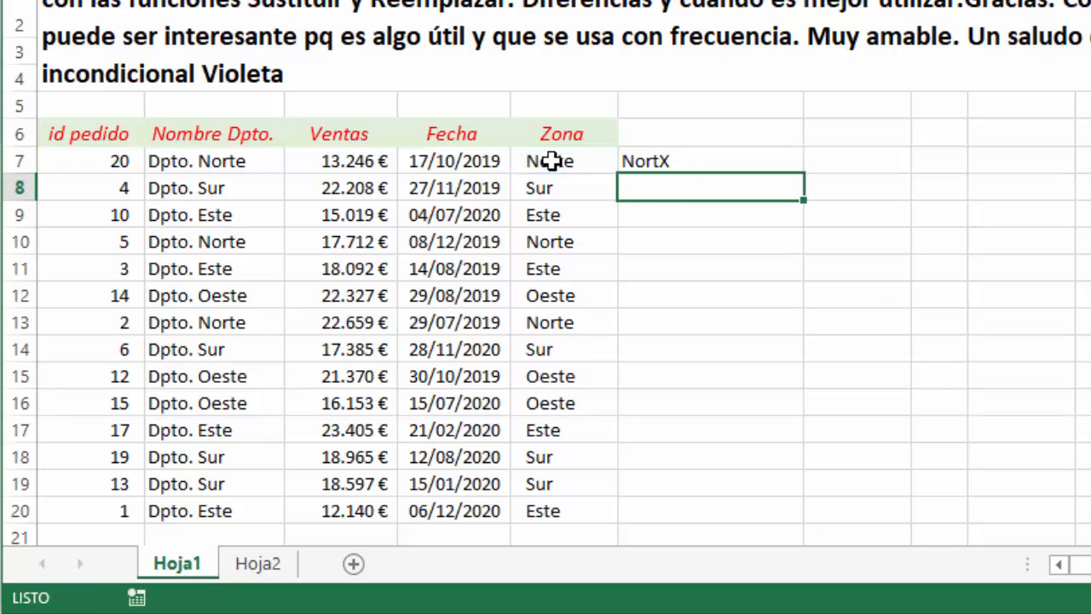
Step: Fill the SUSTITUIR formula from F7 down to F20 and deselect the range
left_click(762, 169)
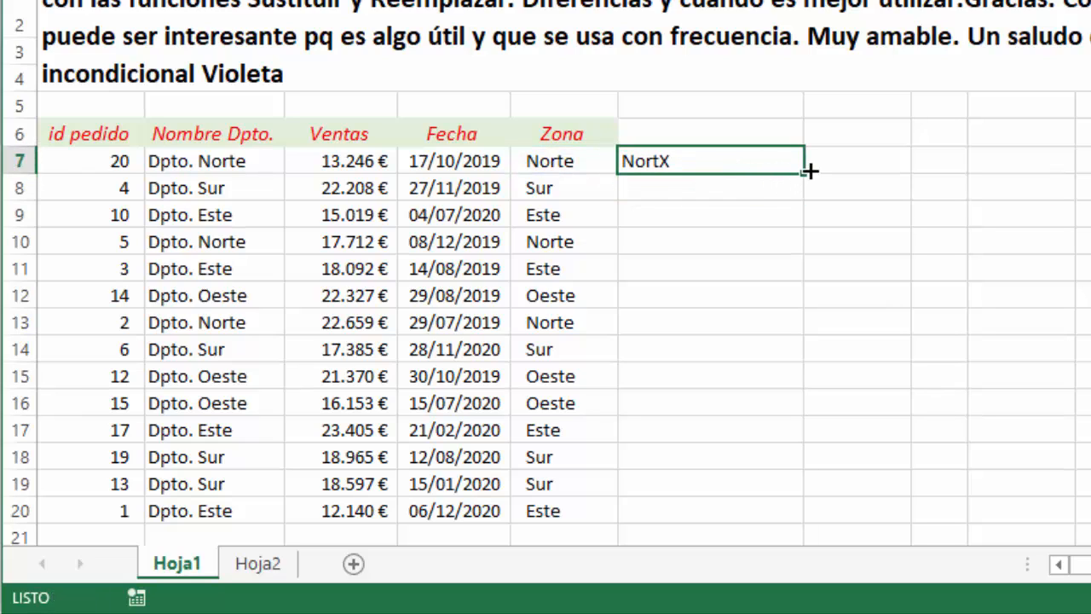
double_click(803, 174)
left_click(1011, 360)
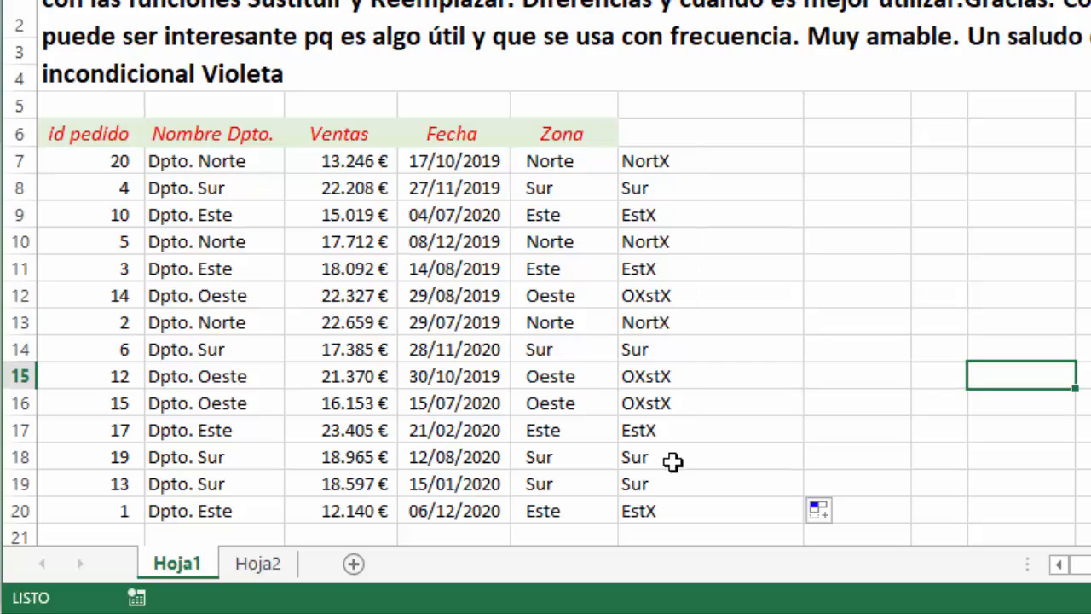
Step: Enter =REEMPLAZAR(E7;1;2;"XX") in cell G7 to replace the first two characters of the zone name with XX
left_click(857, 161)
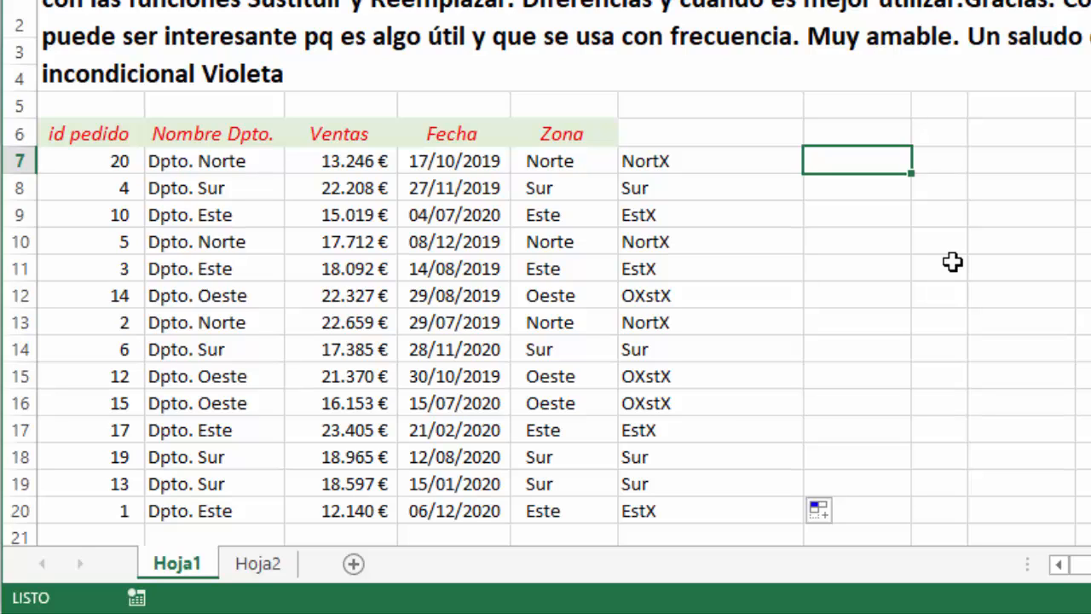
type("=ree")
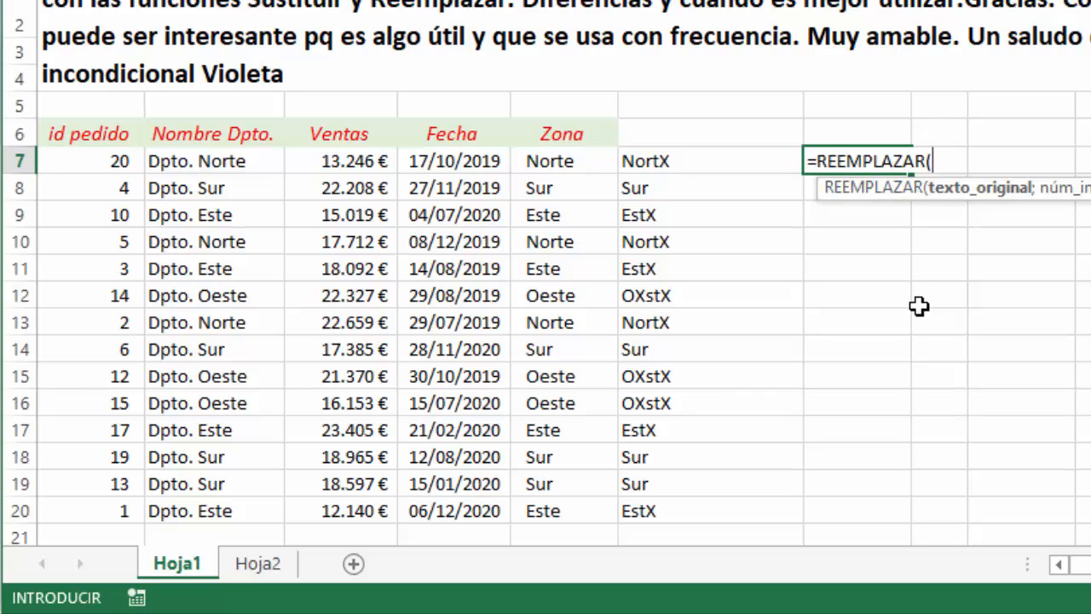
left_click(549, 161)
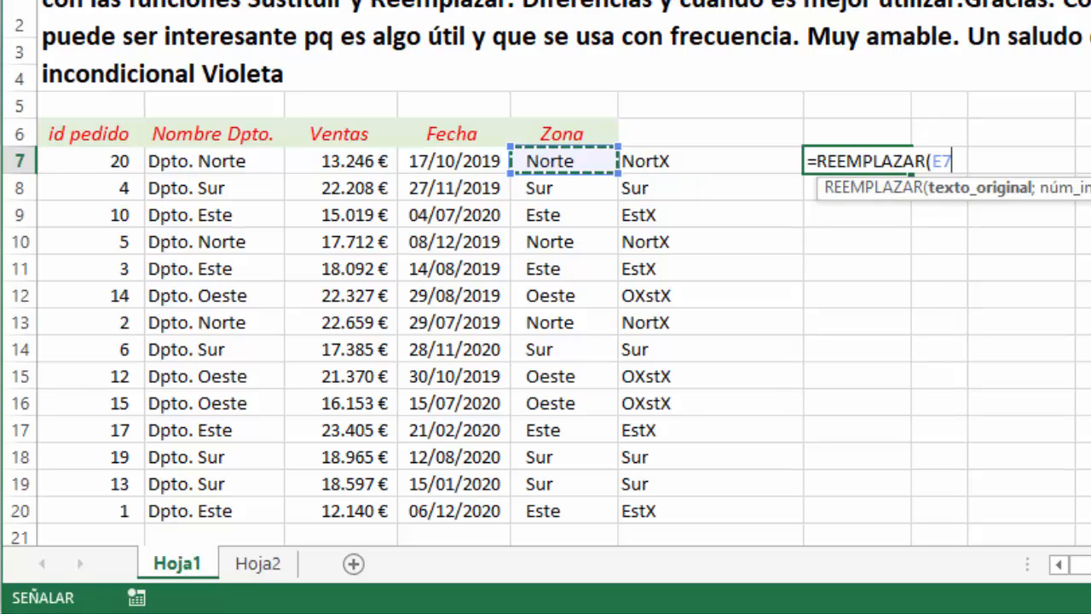
type(";1;")
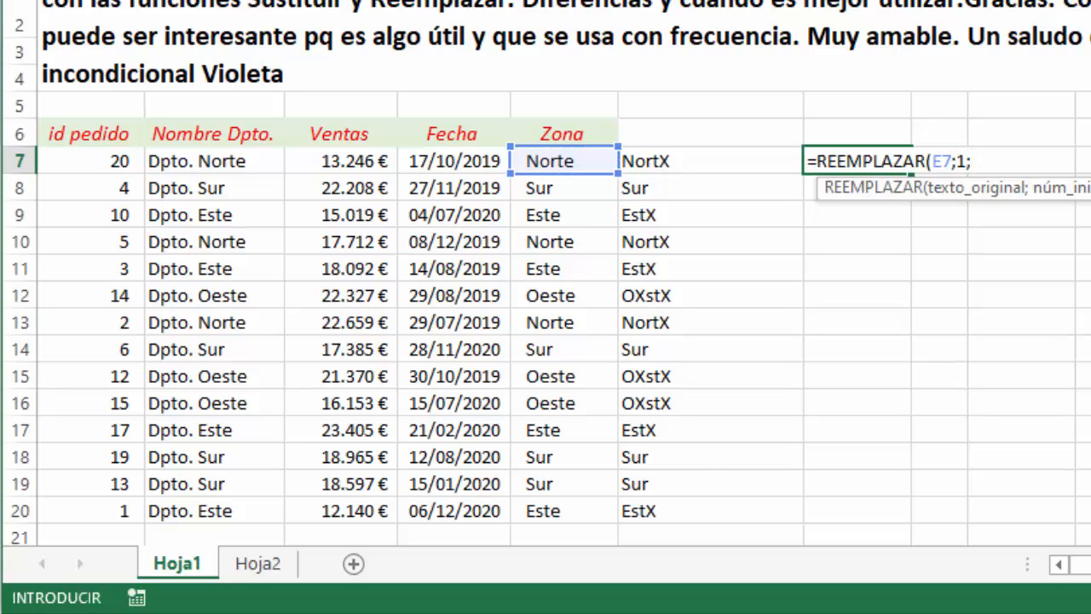
type("2;\"XX\")")
key("Return")
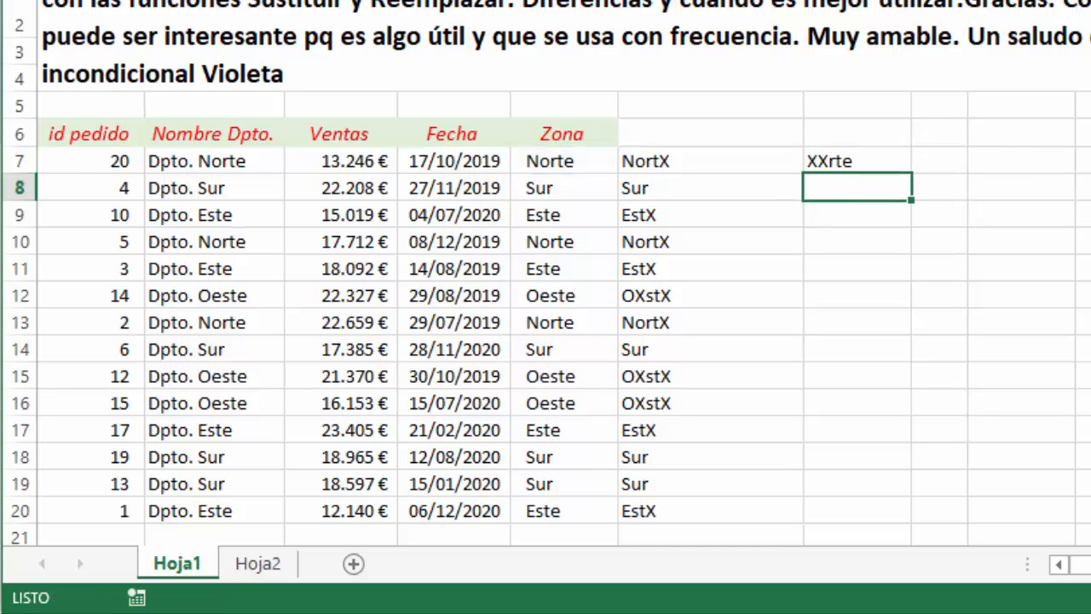
Step: Fill the REEMPLAZAR formula from G7 down to G20 and select the zone names in E7:E20
left_click(840, 162)
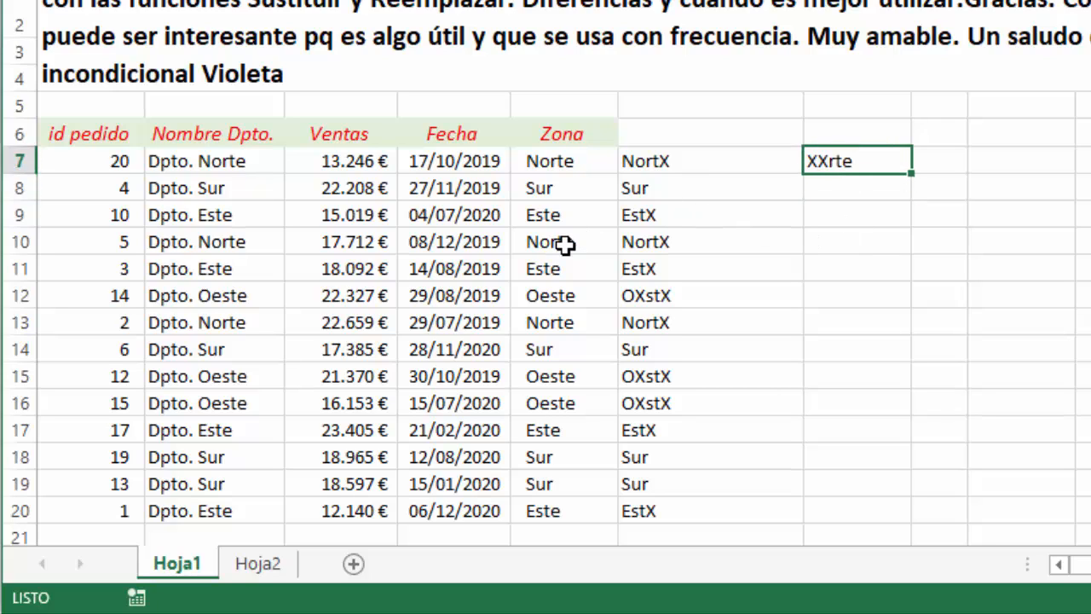
double_click(912, 174)
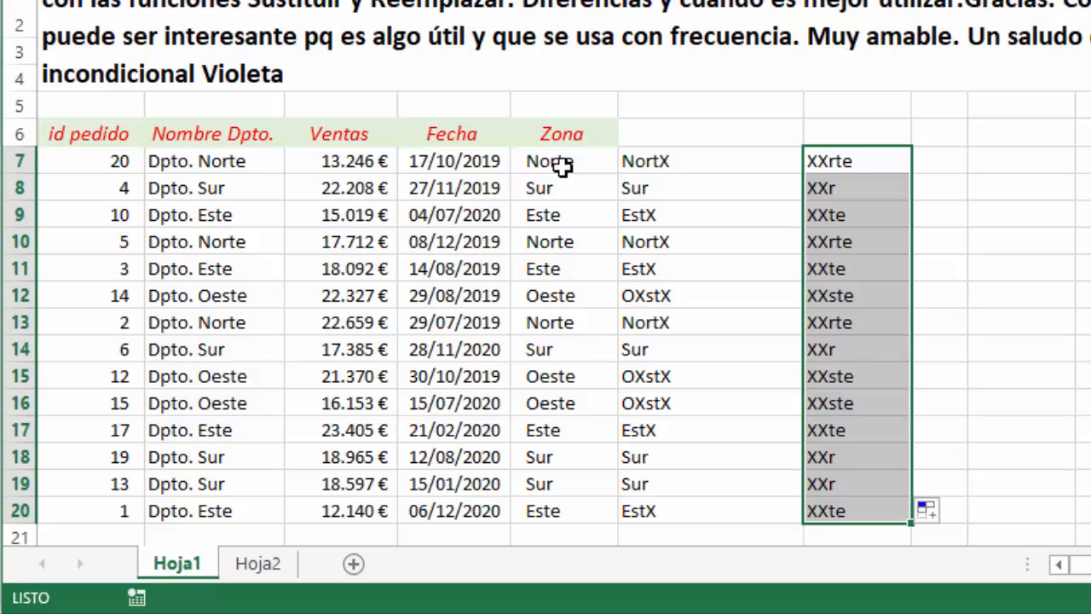
left_click_drag(563, 164, 555, 514)
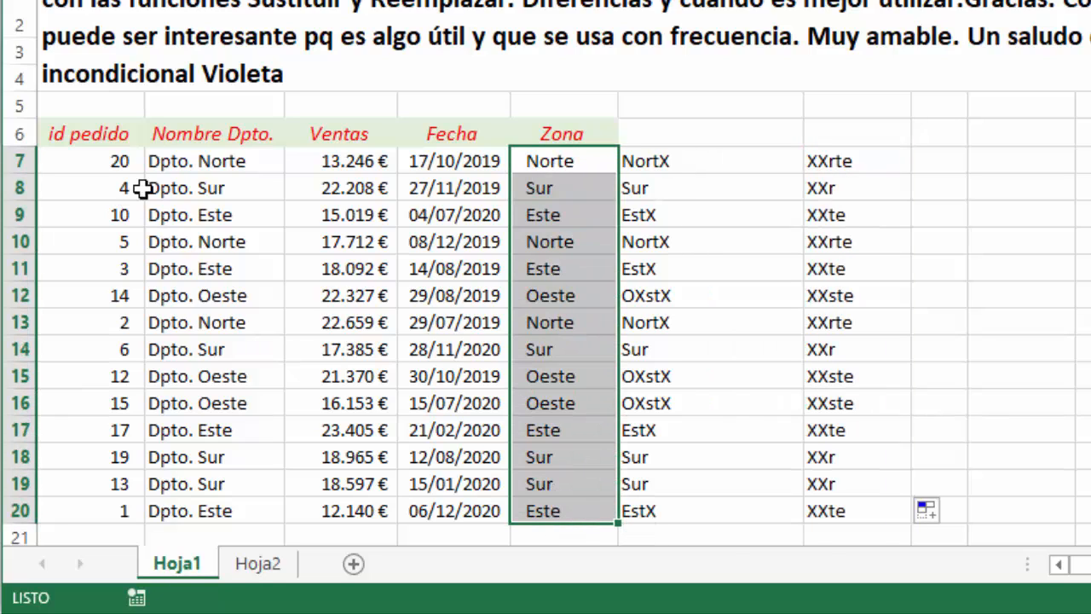